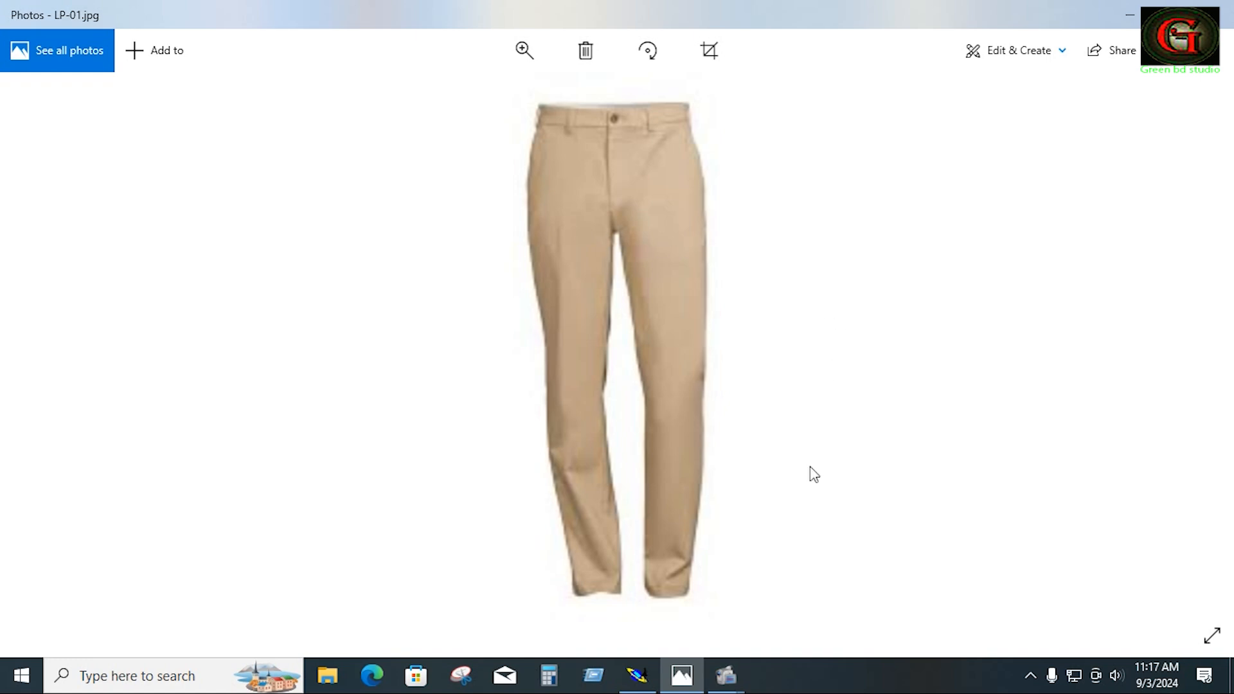
Step: Examine the trouser reference photo LP-01.jpg alongside the empty PANT pattern sheet in Modaris
left_click(637, 675)
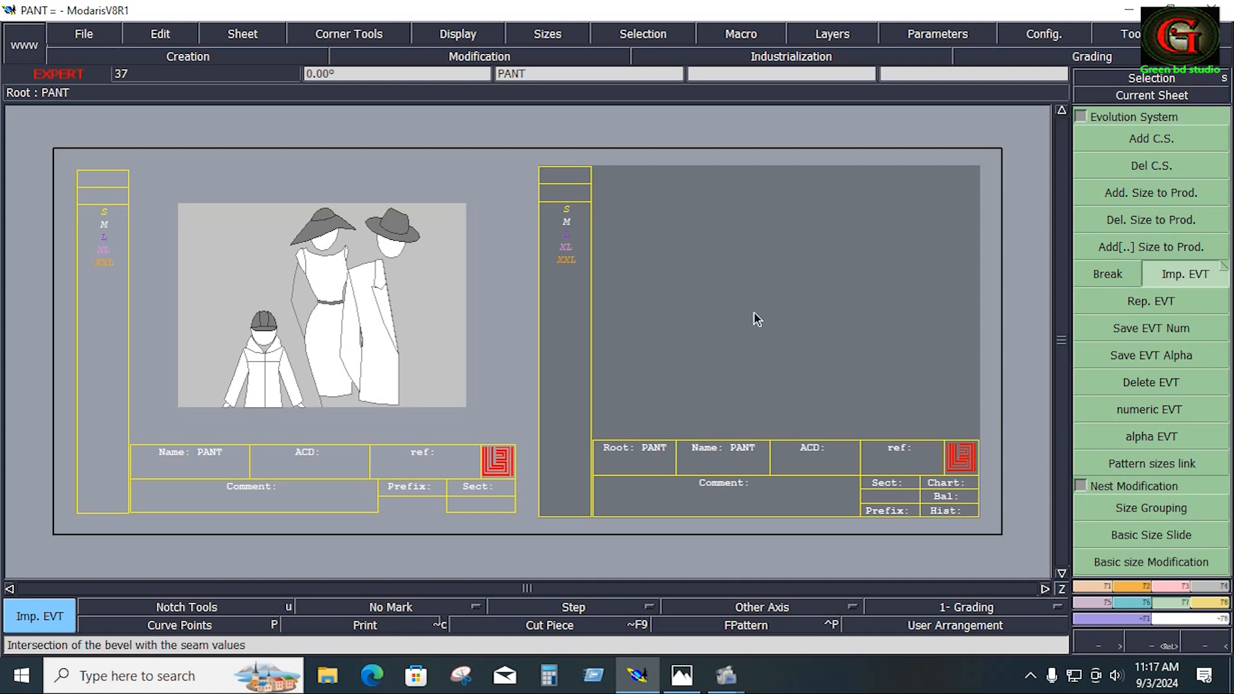
key("space")
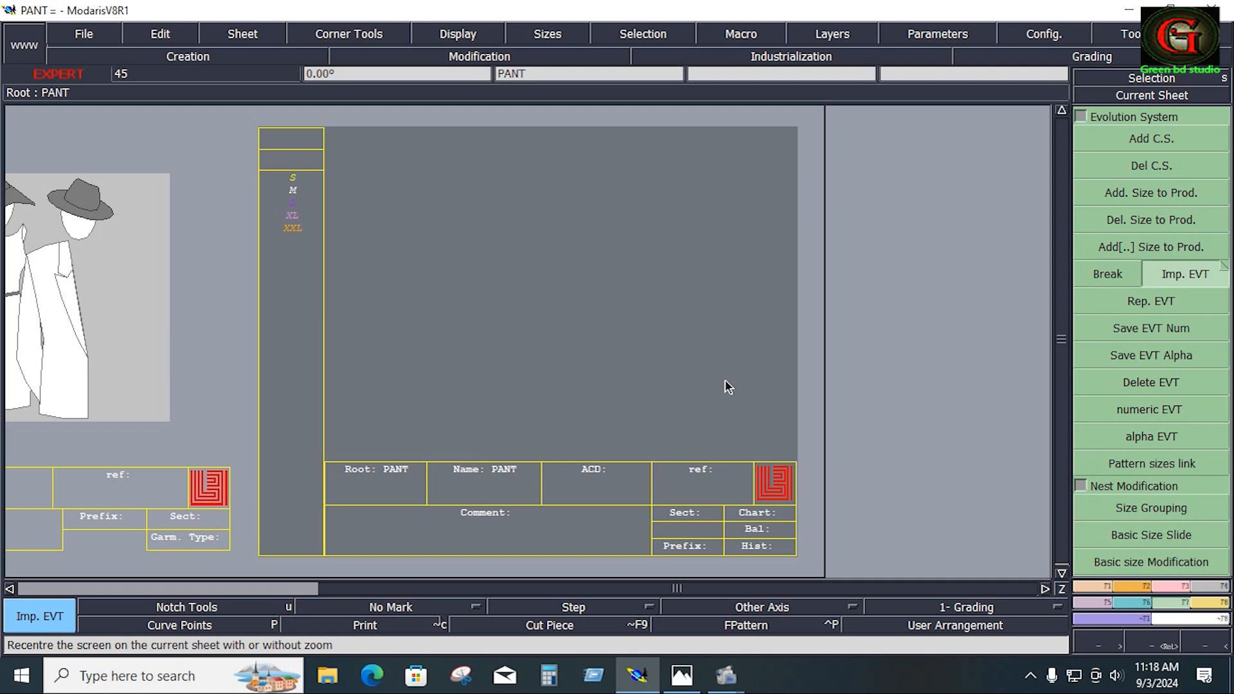
mouse_move(691, 675)
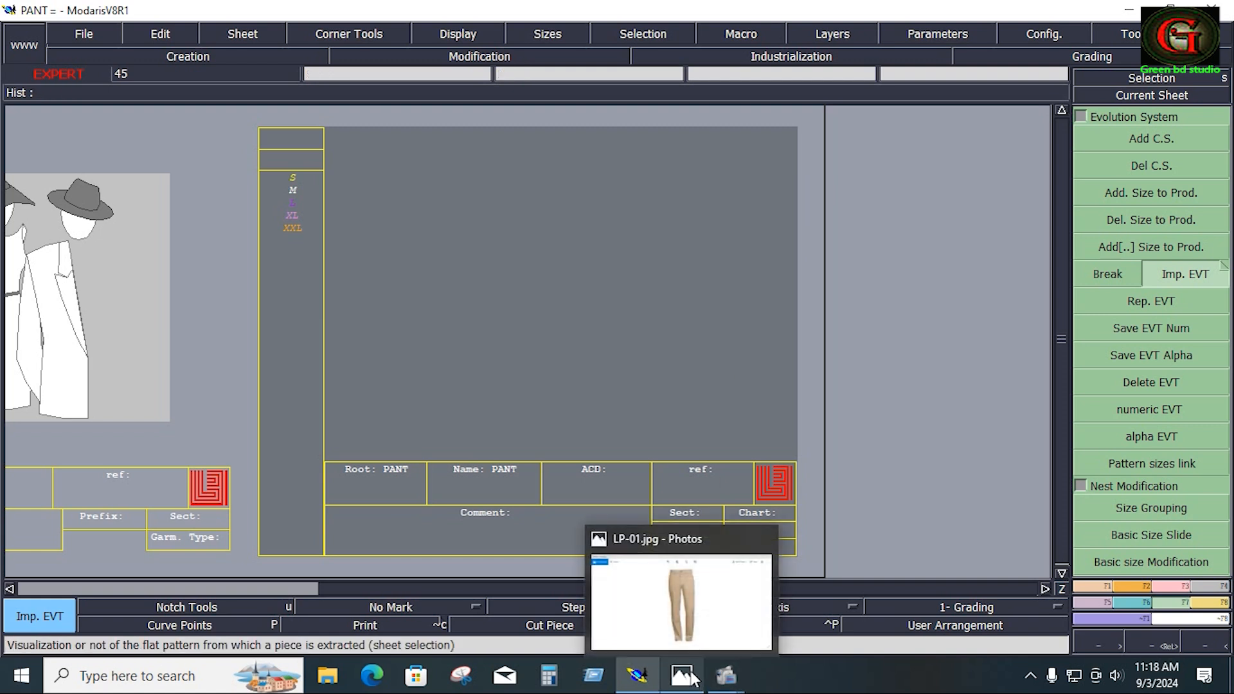
left_click(692, 676)
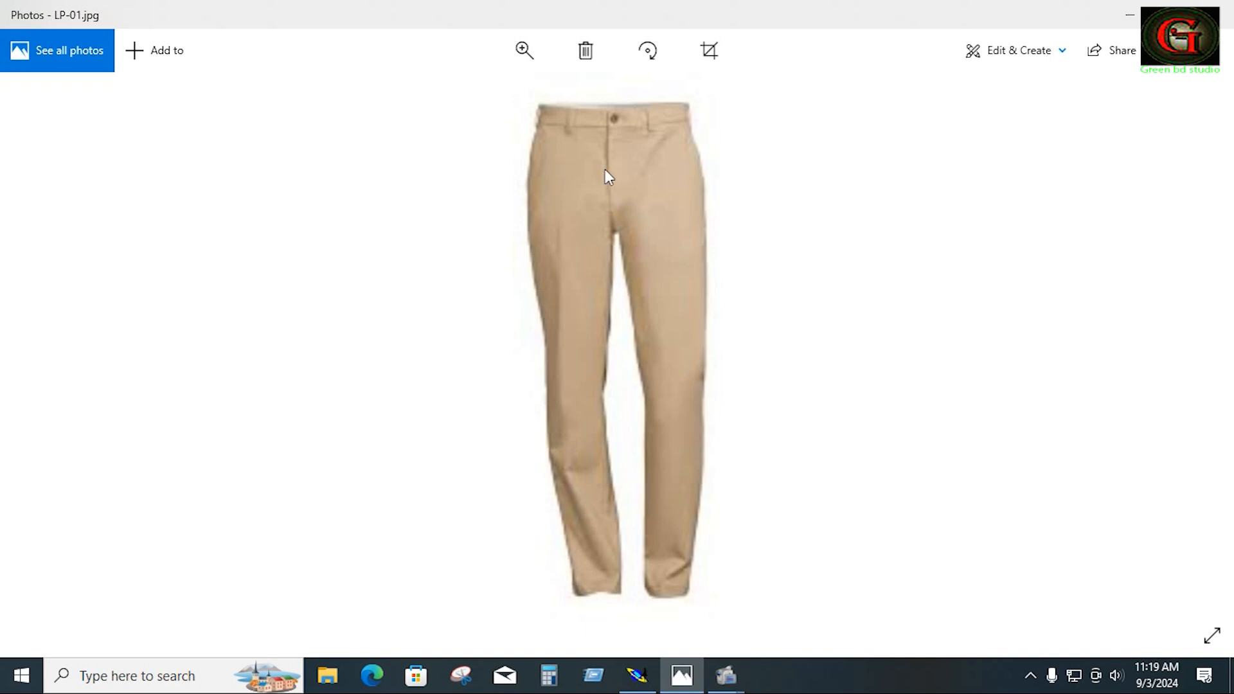
left_click_drag(486, 82, 461, 82)
left_click(636, 675)
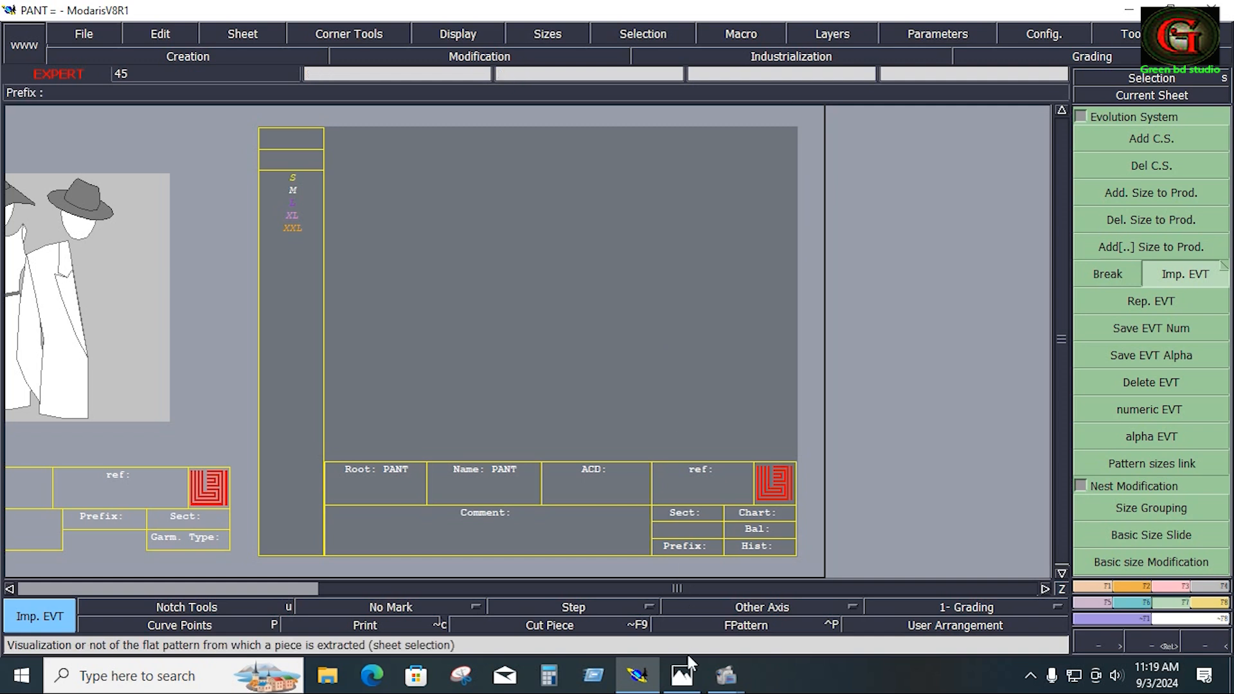
left_click(682, 676)
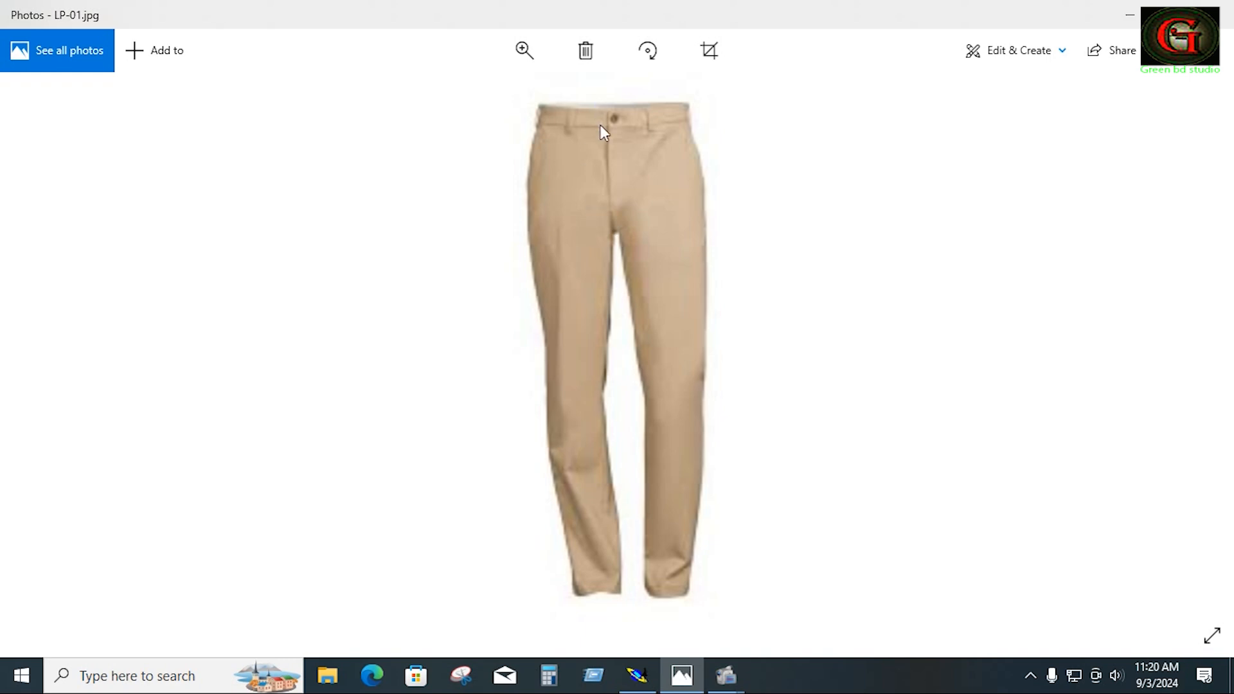
left_click(643, 598)
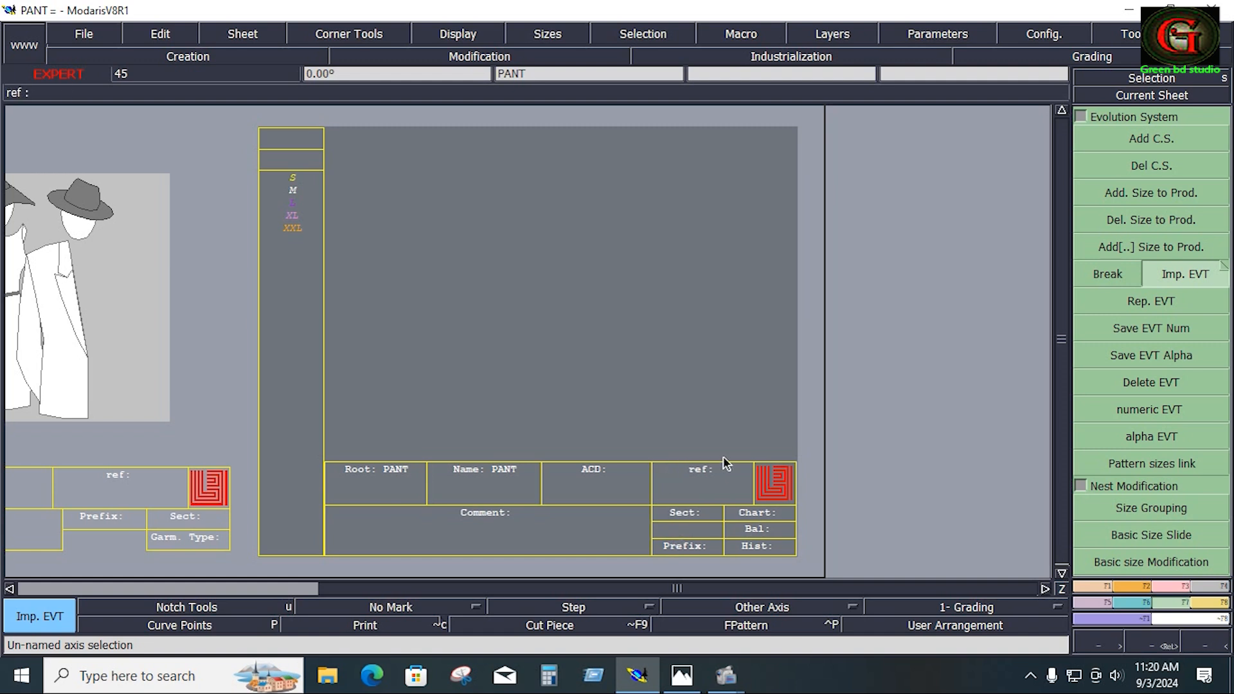
Step: Switch to Calculator and add 30 and 12 to get the trouser length
left_click(549, 676)
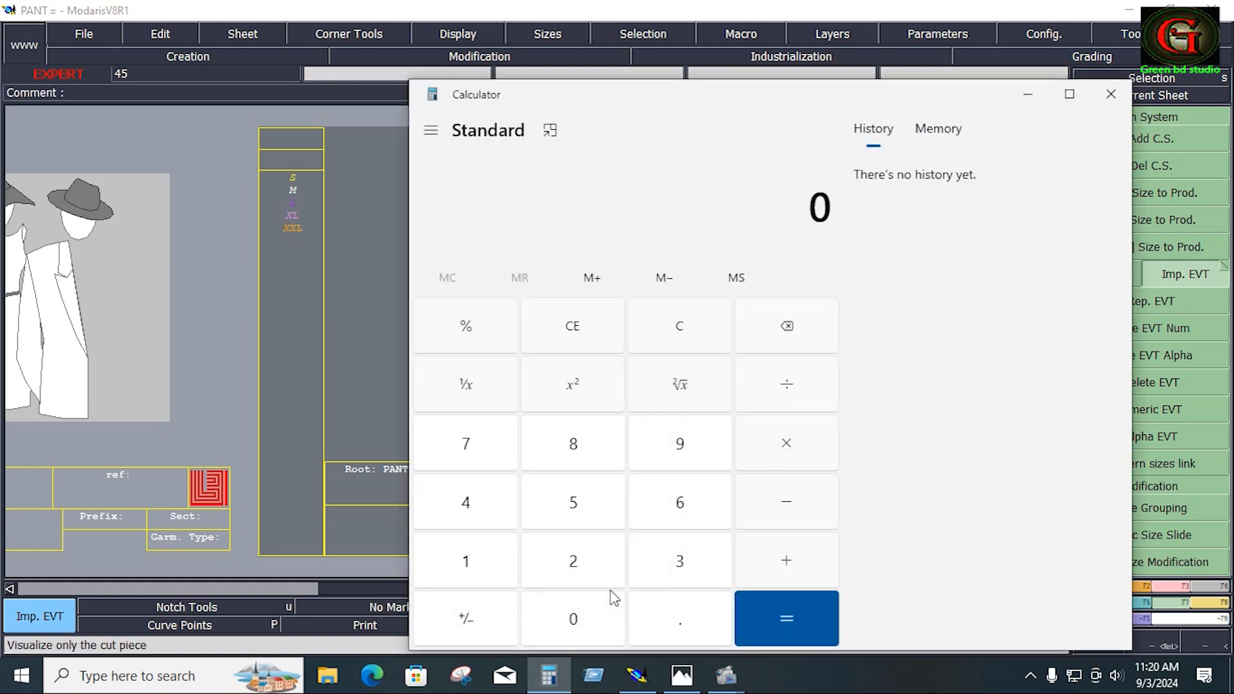
left_click(682, 570)
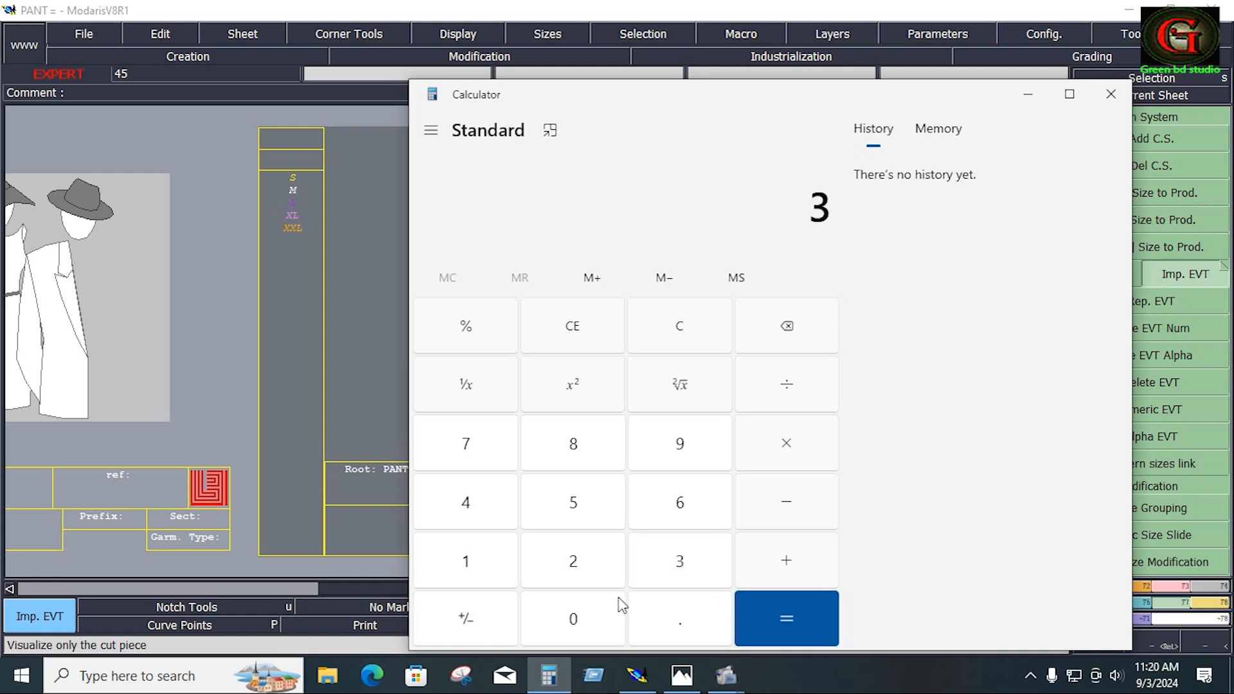
left_click(592, 623)
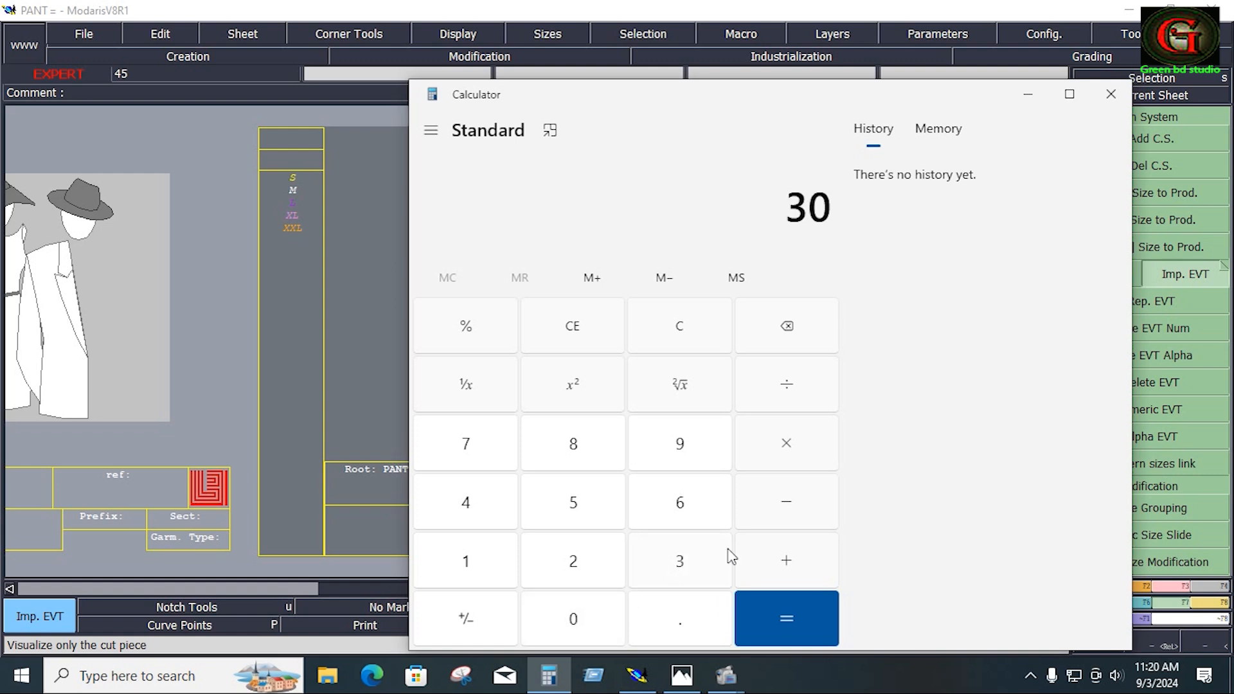
left_click(788, 563)
left_click(472, 570)
left_click(567, 569)
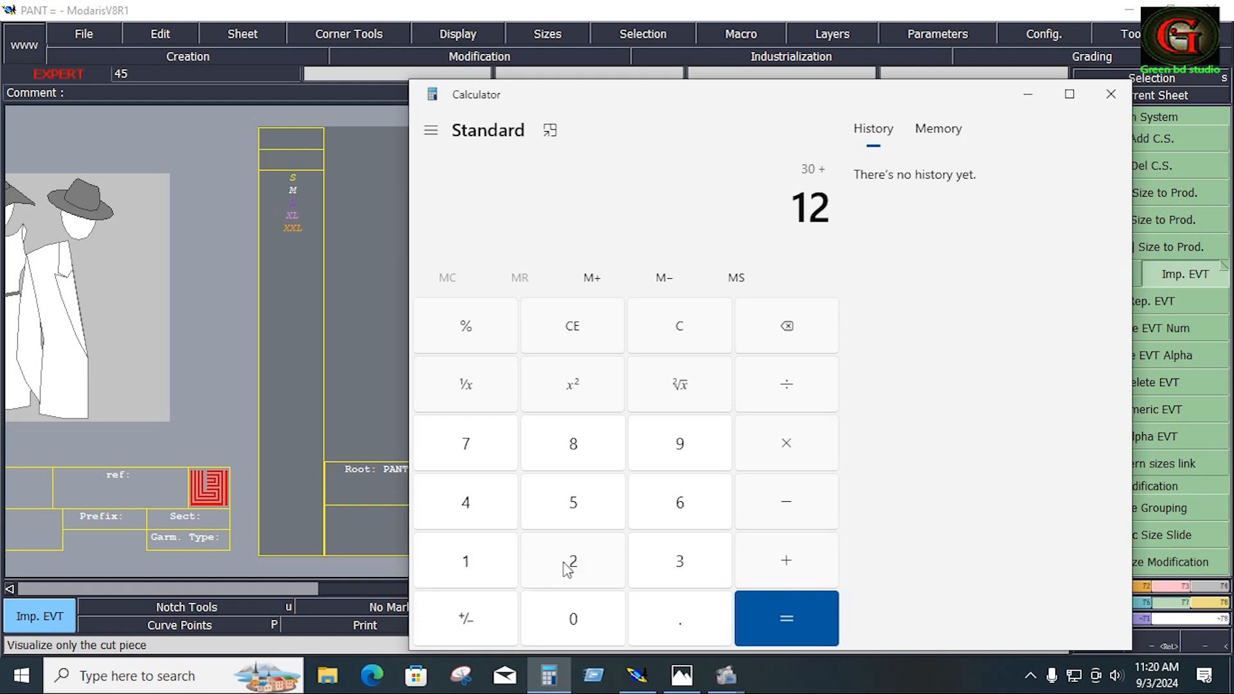
left_click(774, 629)
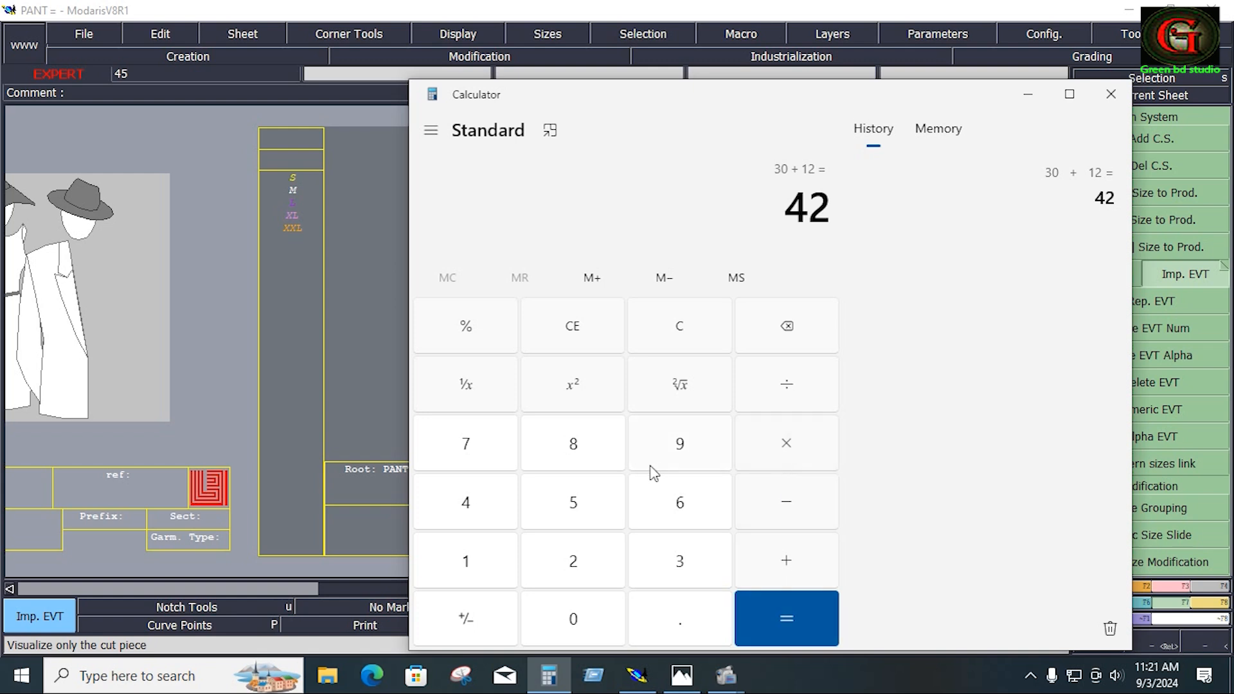
Step: Review the calculated length against the trouser photo
left_click(643, 682)
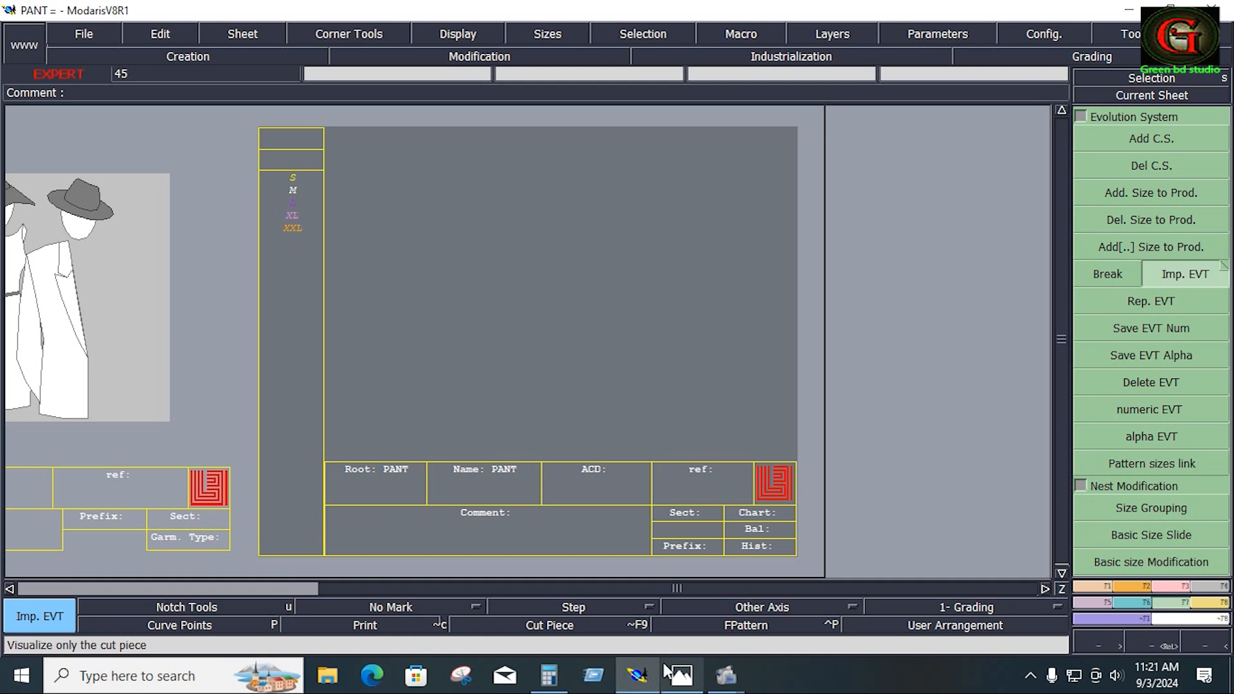
left_click(682, 675)
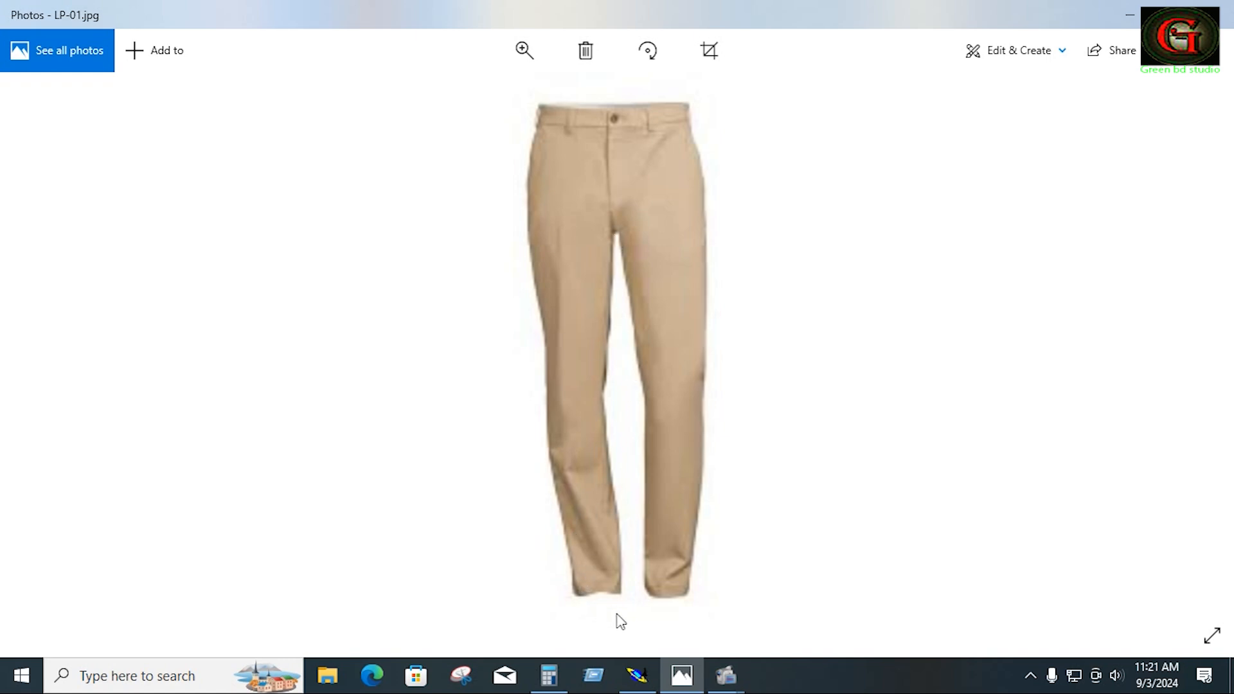
left_click(552, 676)
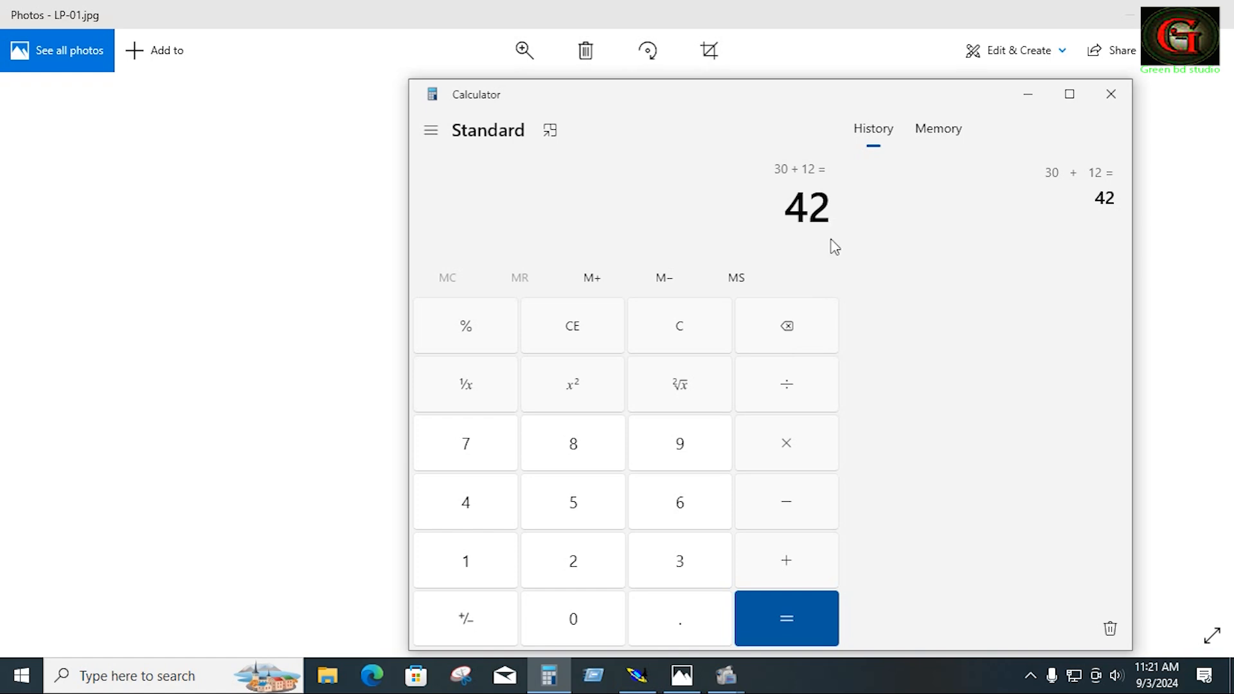
left_click(680, 680)
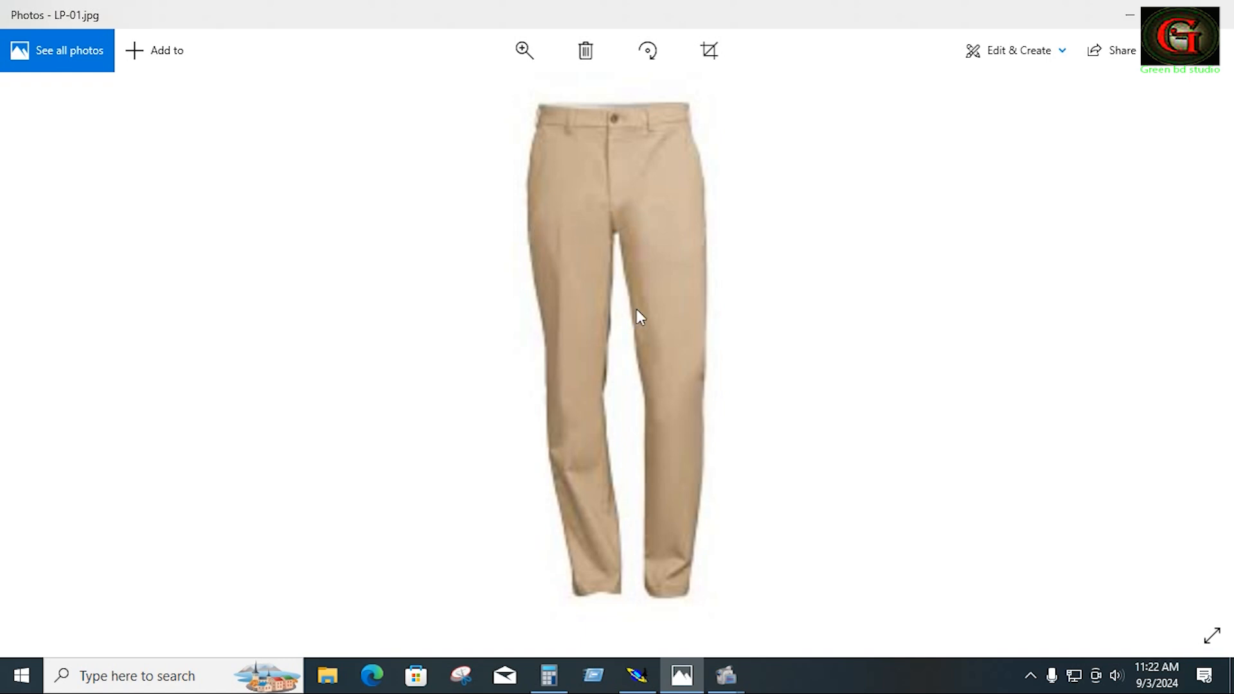
Step: Switch to Modaris and draw a rectangle 42 inches wide and 19 inches high on the PANT sheet
left_click(637, 675)
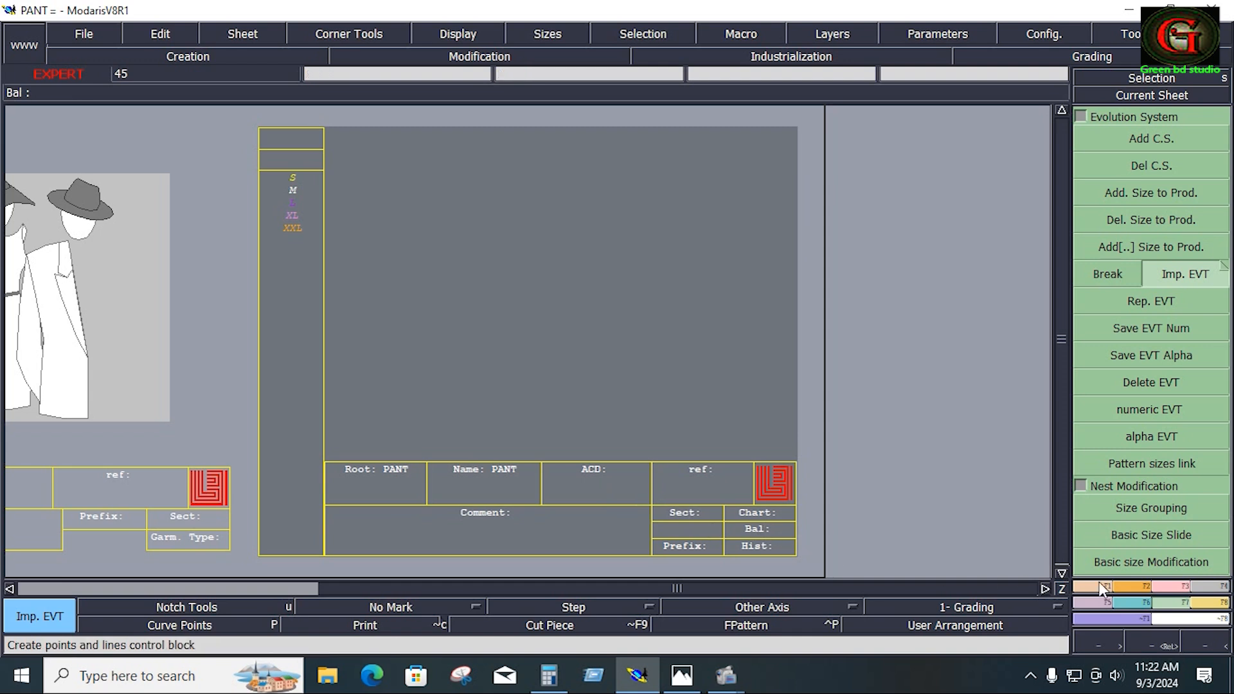
left_click(1137, 587)
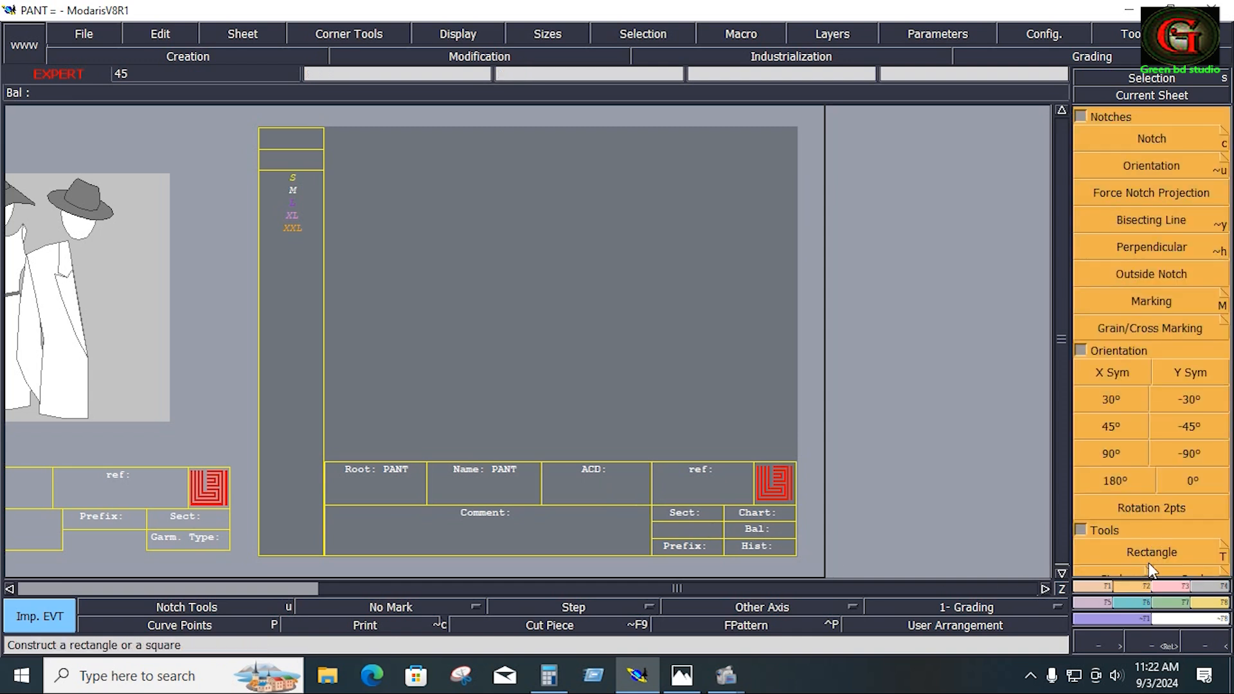
left_click(1154, 555)
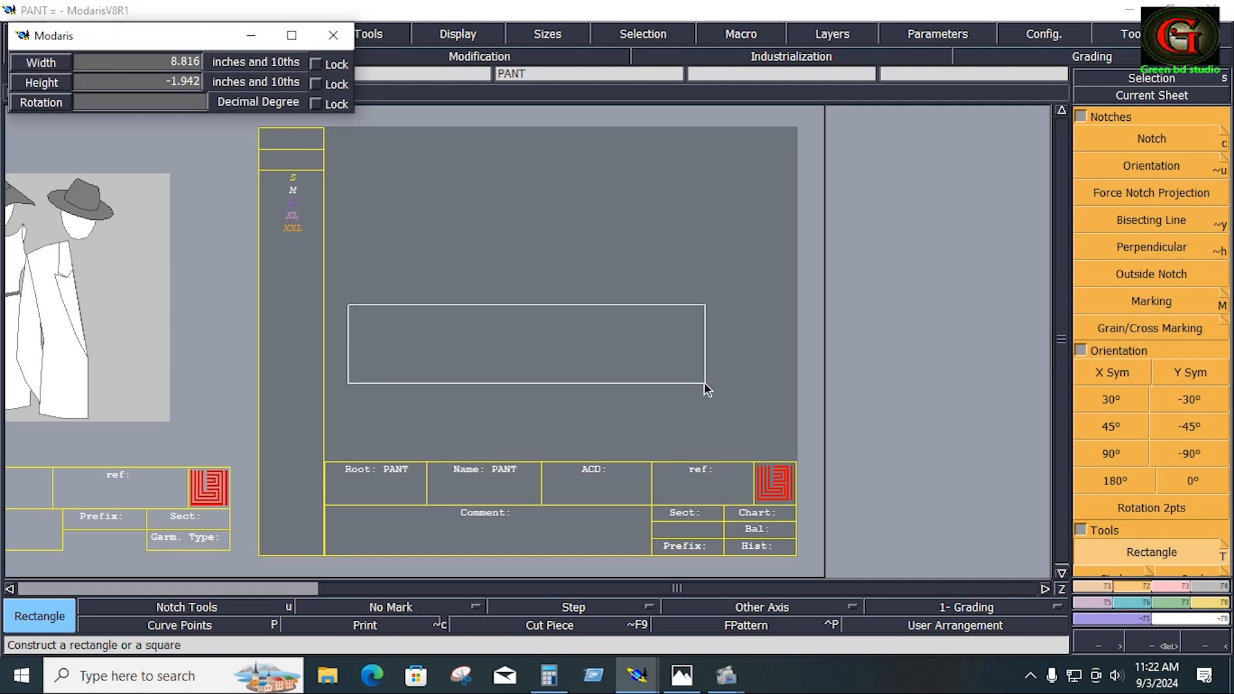
key("BackSpace")
type("42")
key("Return")
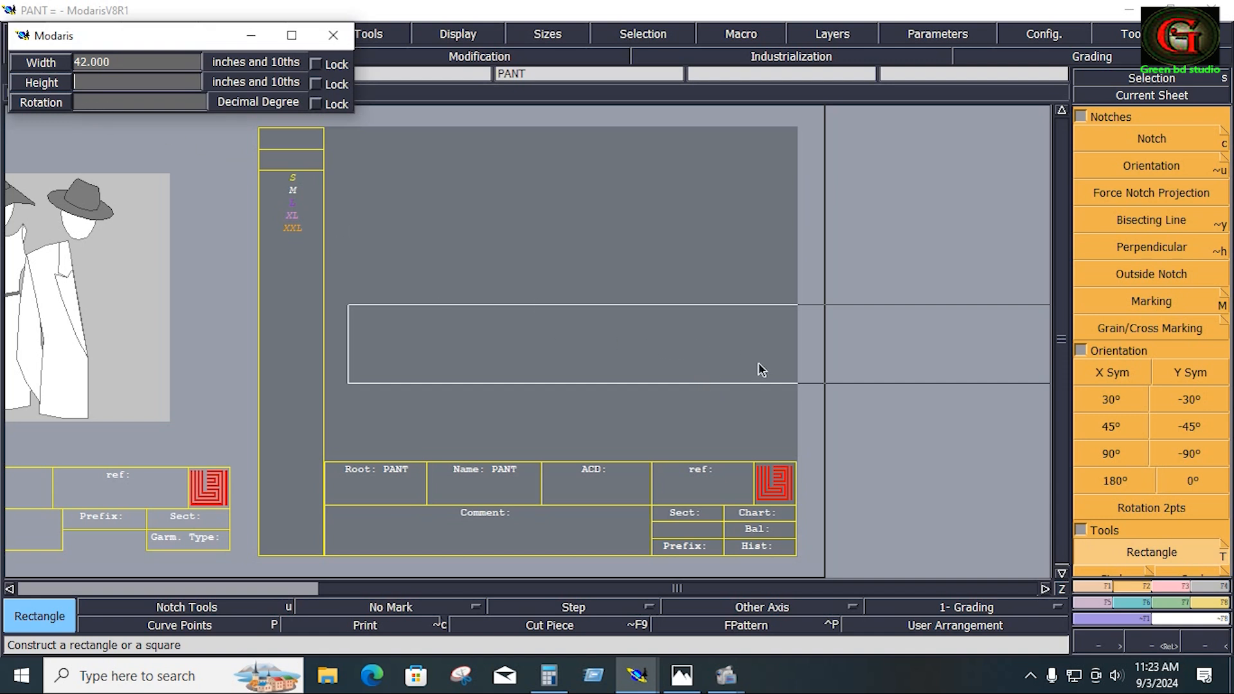
type("19")
key("Return")
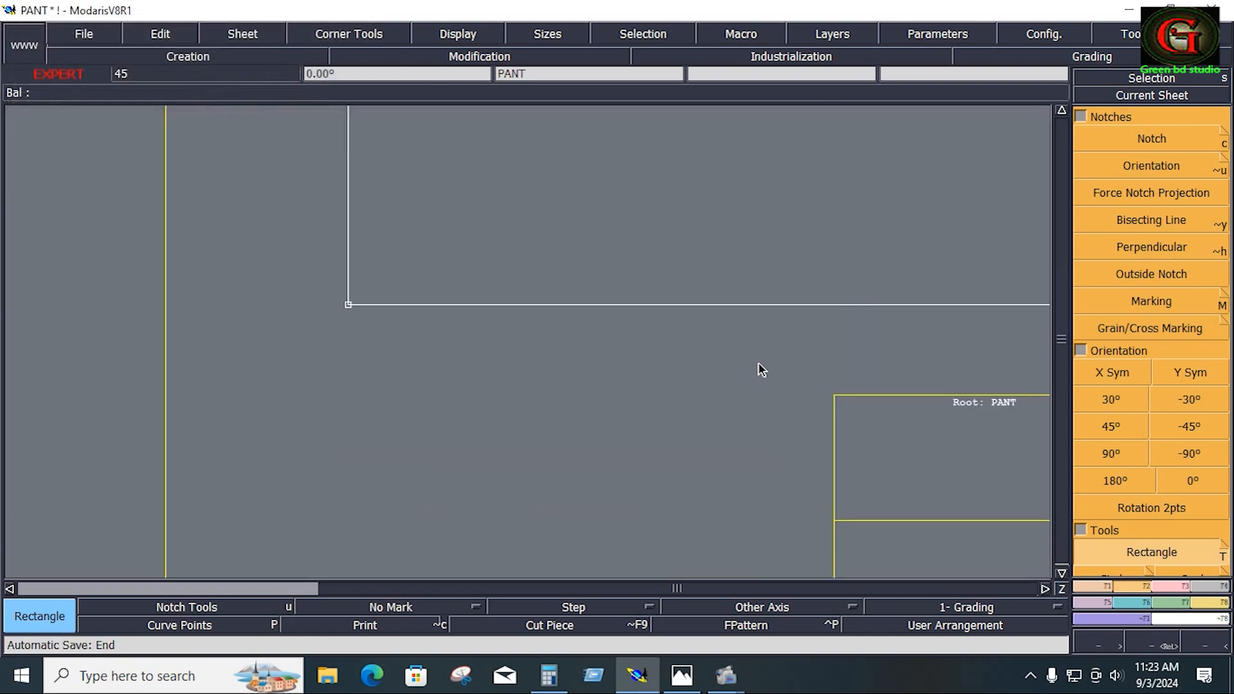
key("Home")
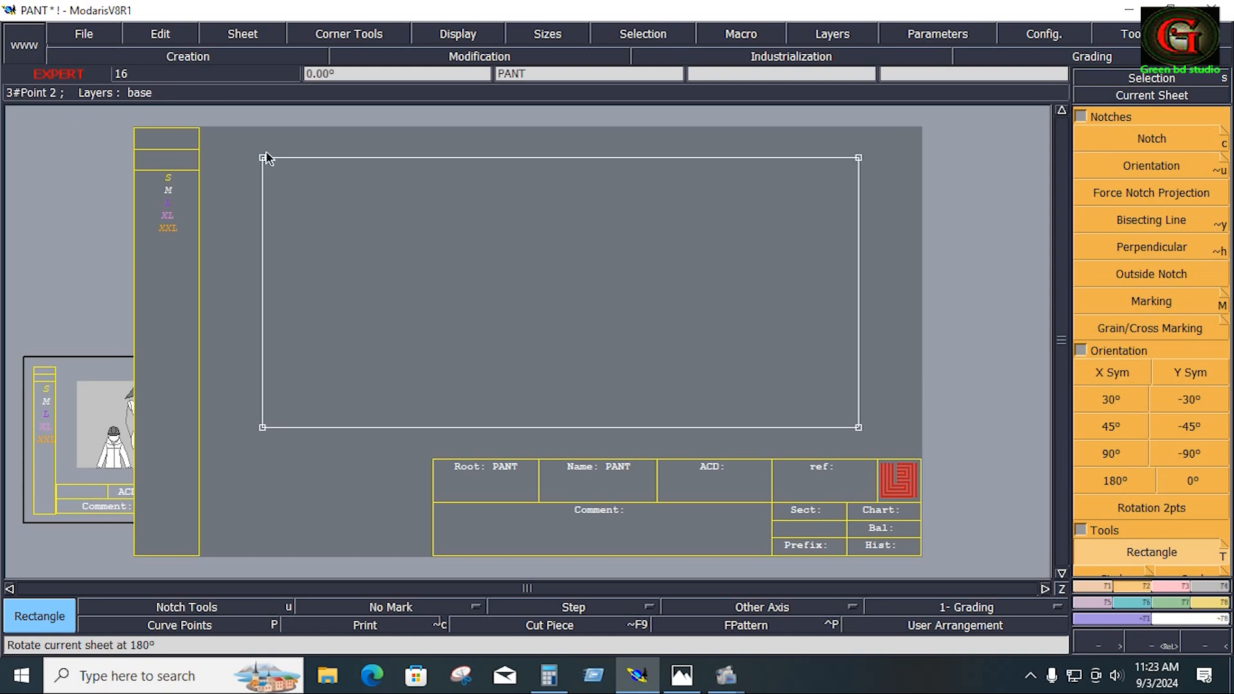
left_click_drag(236, 127, 910, 453)
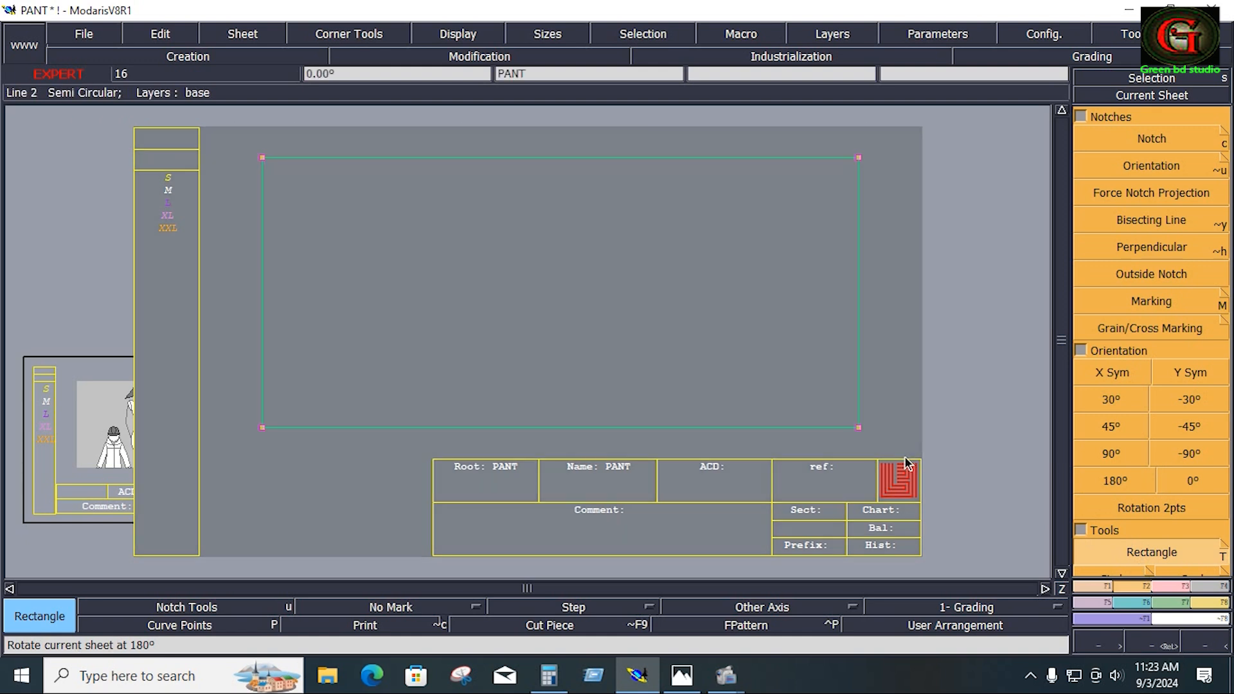
right_click(725, 247)
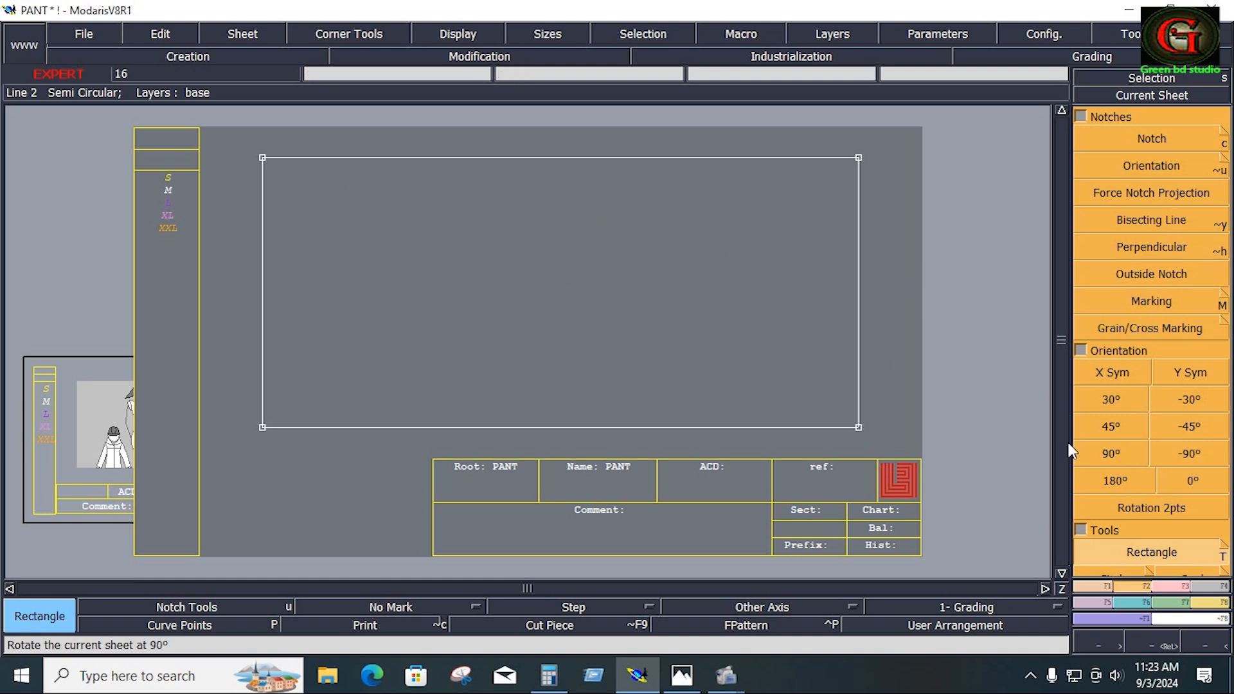
left_click_drag(243, 131, 873, 457)
left_click(990, 489)
Step: Try a parallel line 9.5 inches inside the rectangle from its lower long edge
left_click(1093, 587)
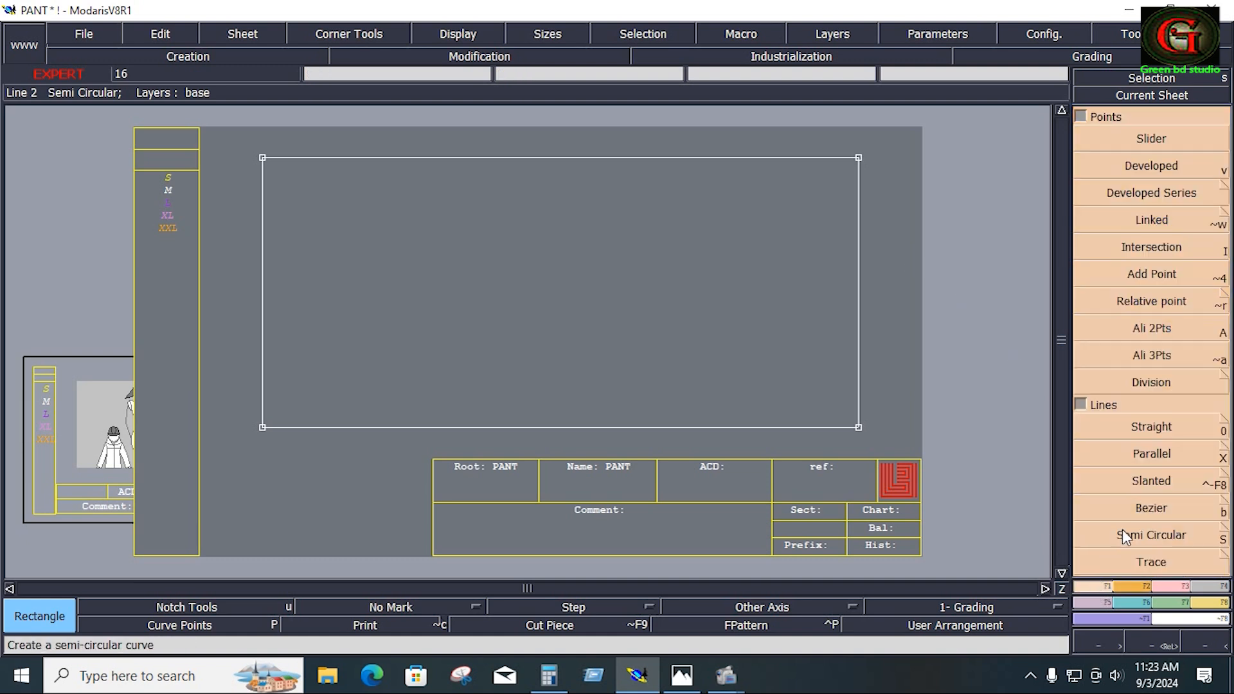
left_click(1155, 454)
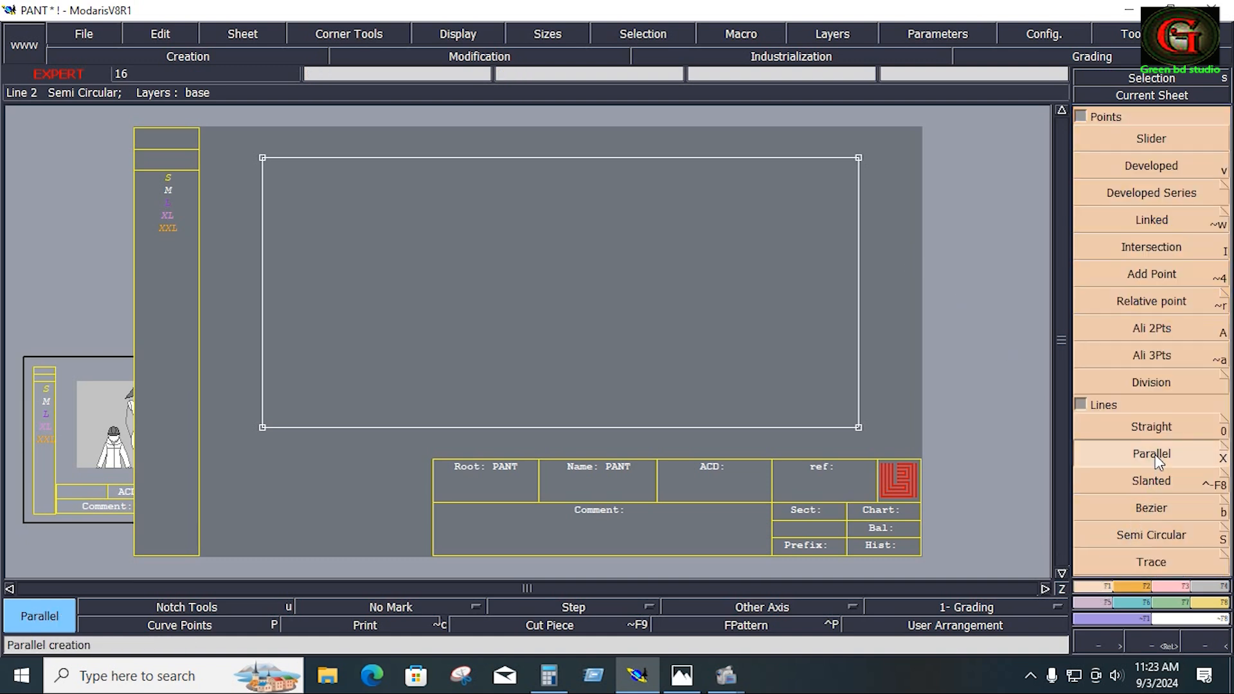
left_click(637, 427)
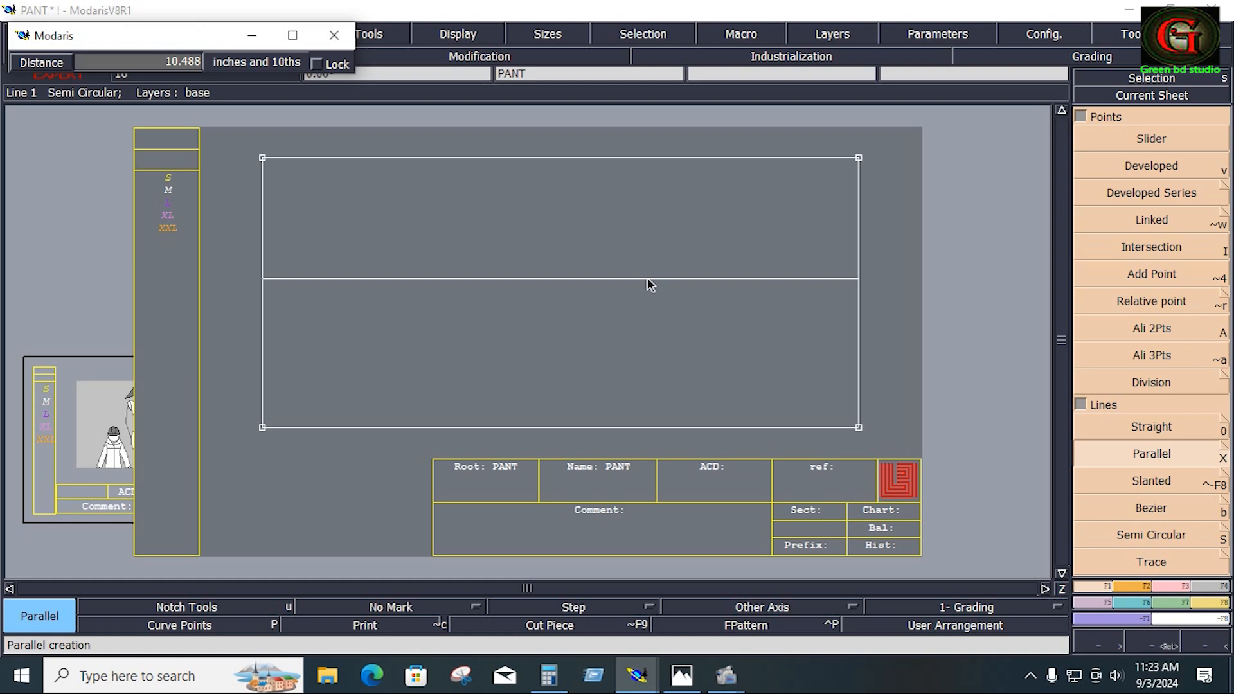
key("BackSpace")
type("9.5")
key("Return")
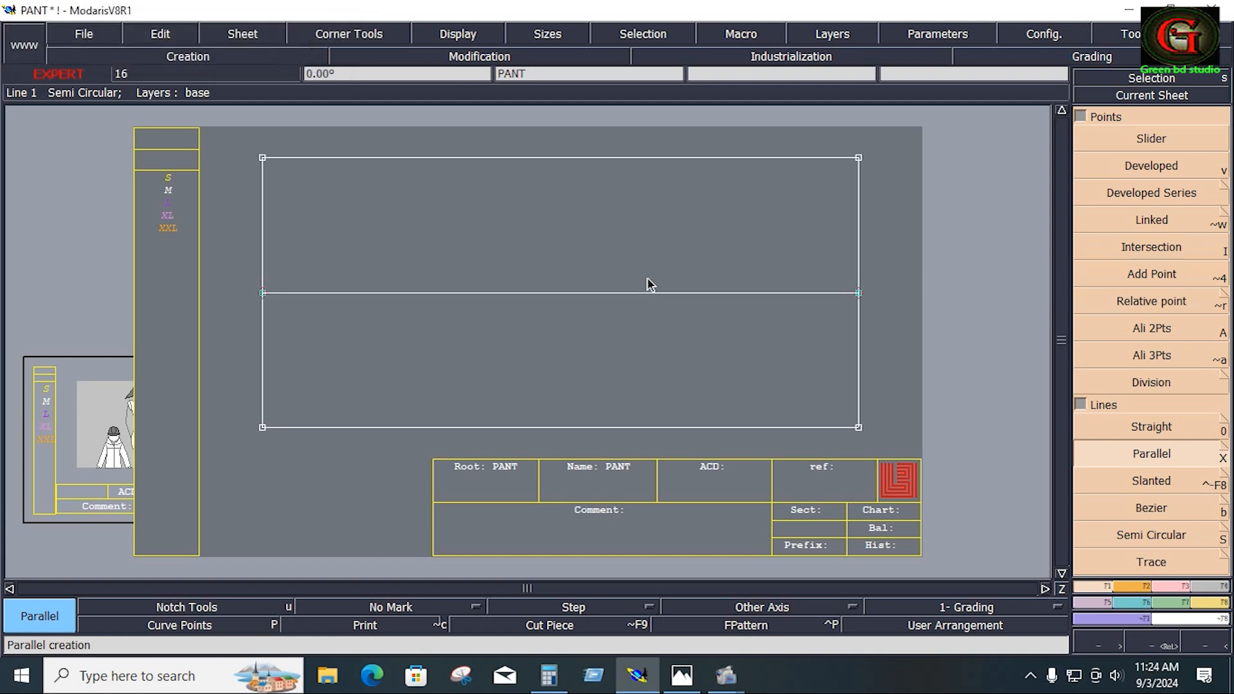
key("ctrl+z")
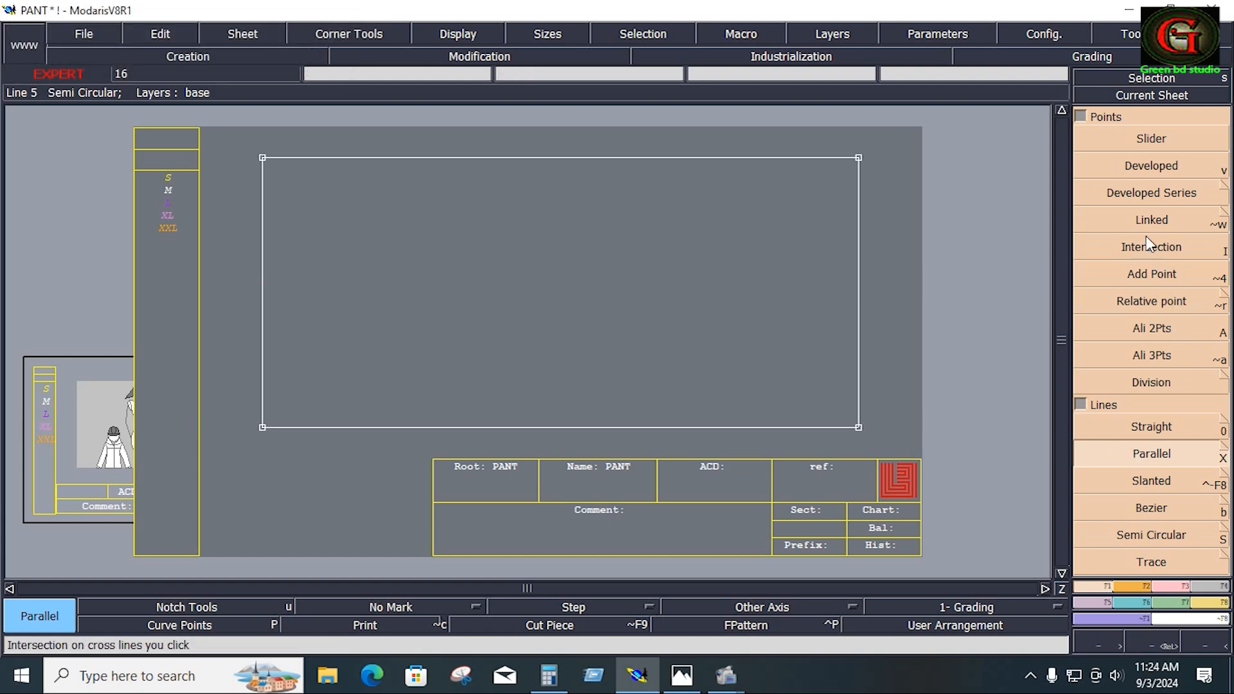
Step: Split the rectangle's right short edge into 2 equal parts with Sequence Division
left_click(1145, 166)
left_click(1100, 118)
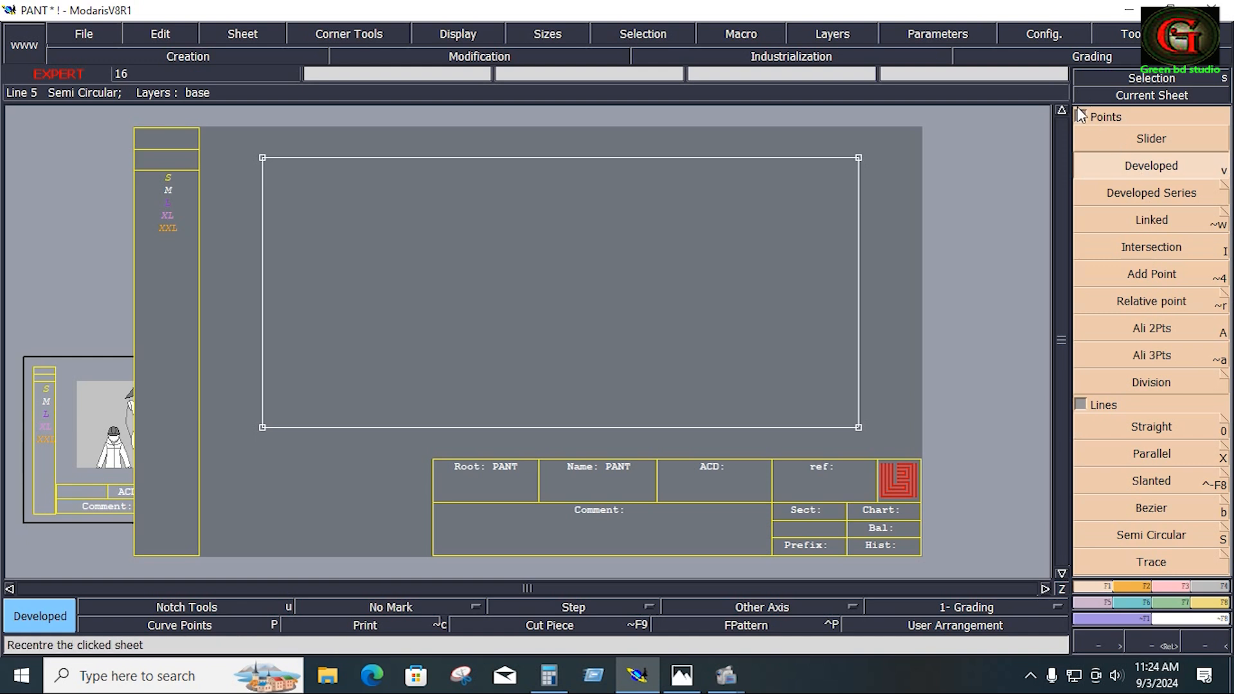
left_click(1119, 479)
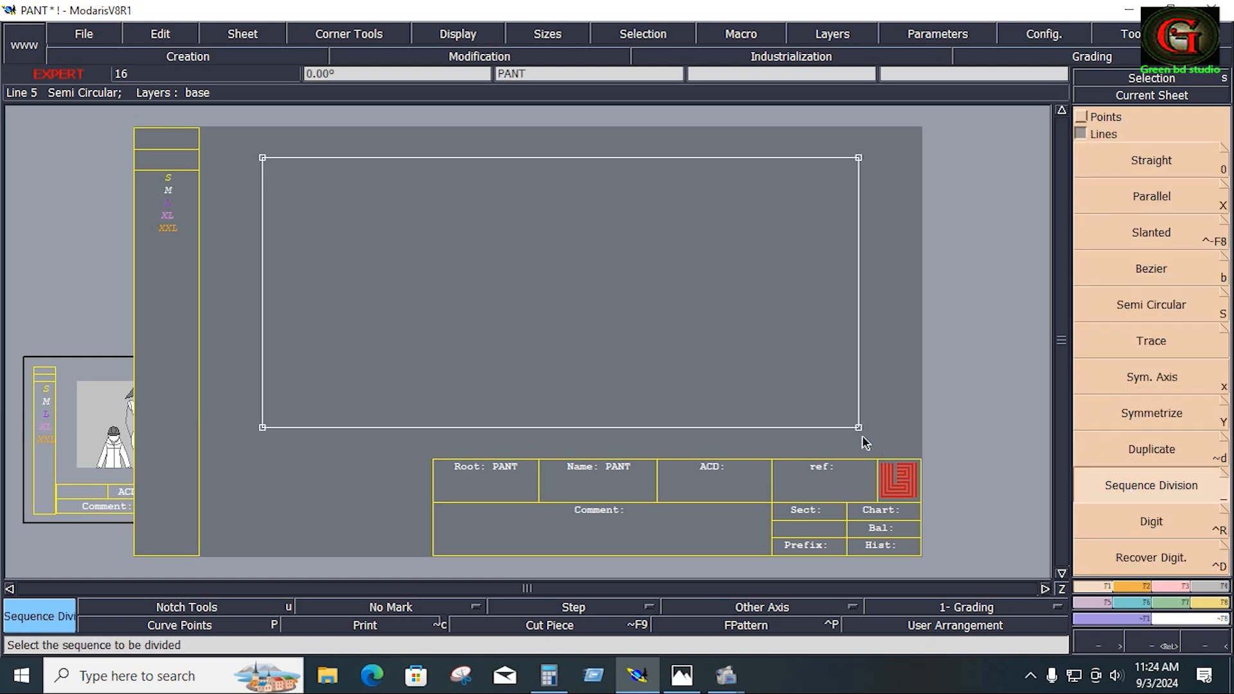
left_click(857, 157)
type("2")
key("Return")
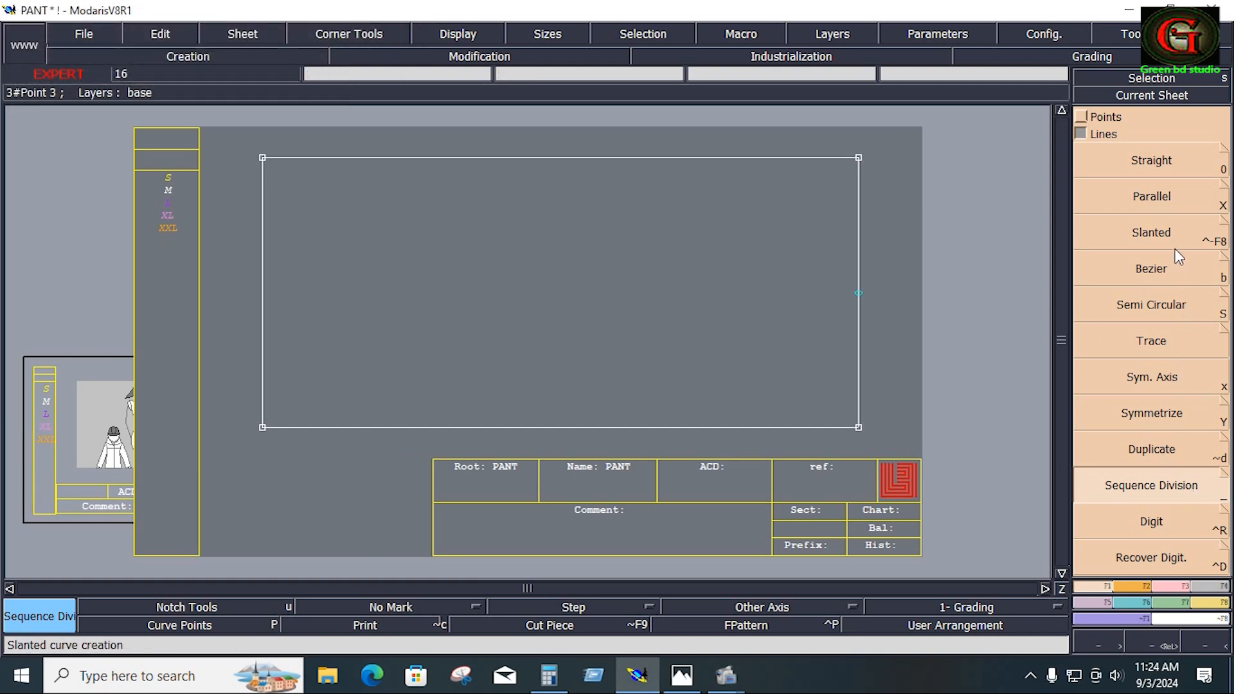
Step: Draw a Bezier centre line about 42 inches long from the right edge's division point straight across to the left edge
left_click(1166, 268)
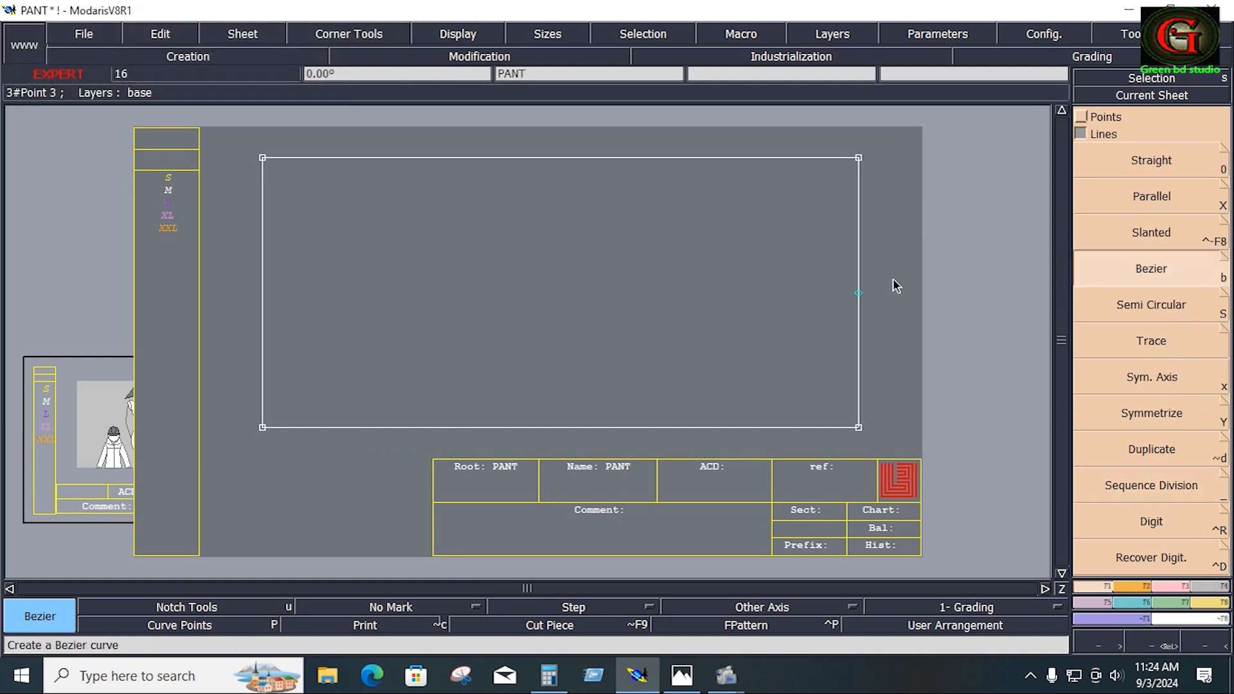
left_click(858, 293)
left_click(262, 293)
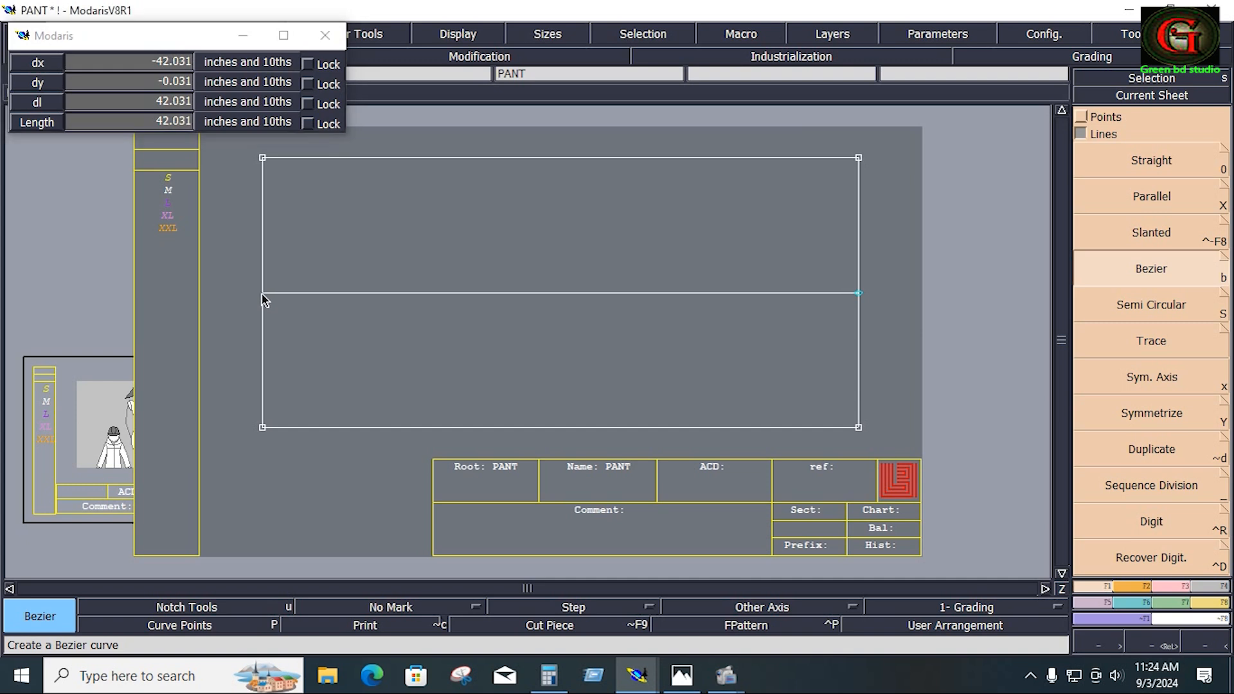
right_click(296, 321)
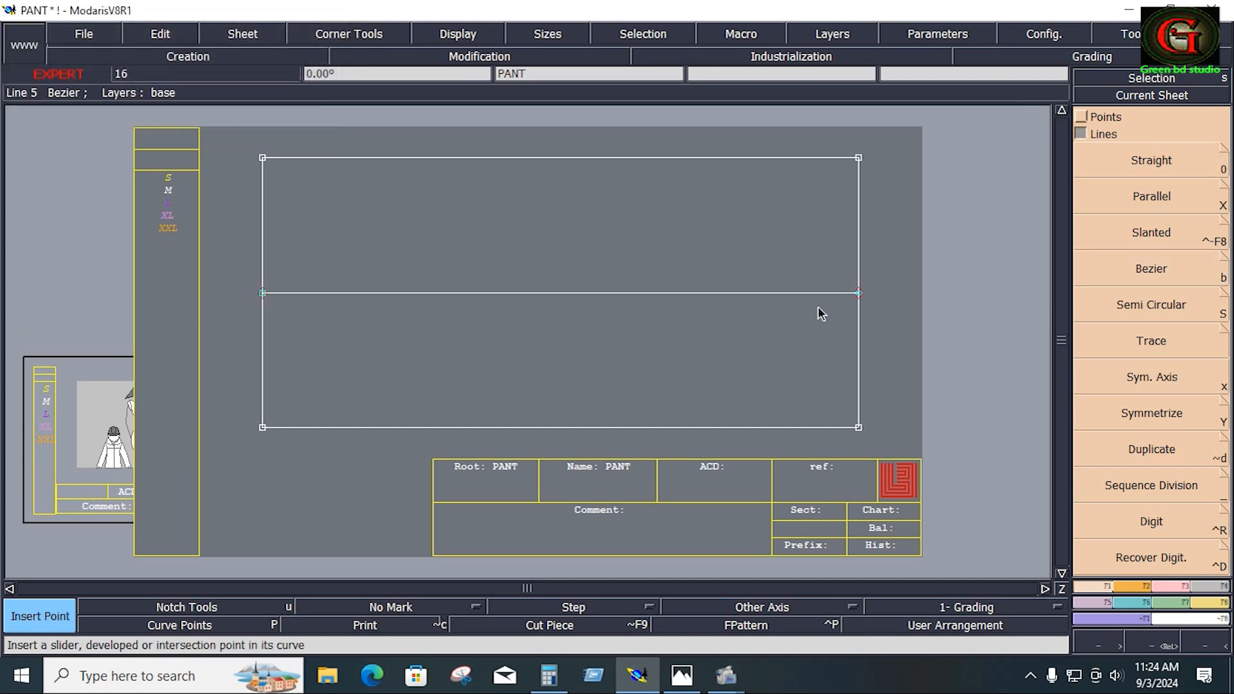
Step: Insert a point at the centre line's right end and draw a parallel line about 1 inch below the centre line
left_click(860, 294)
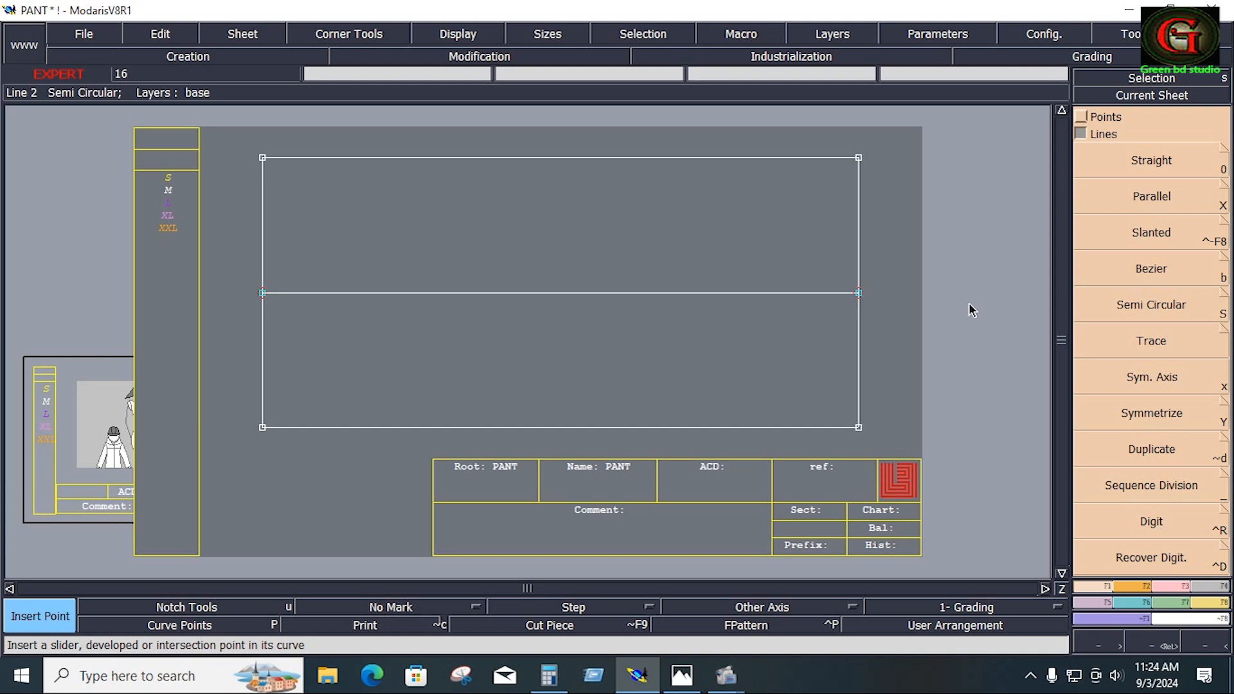
left_click(1081, 117)
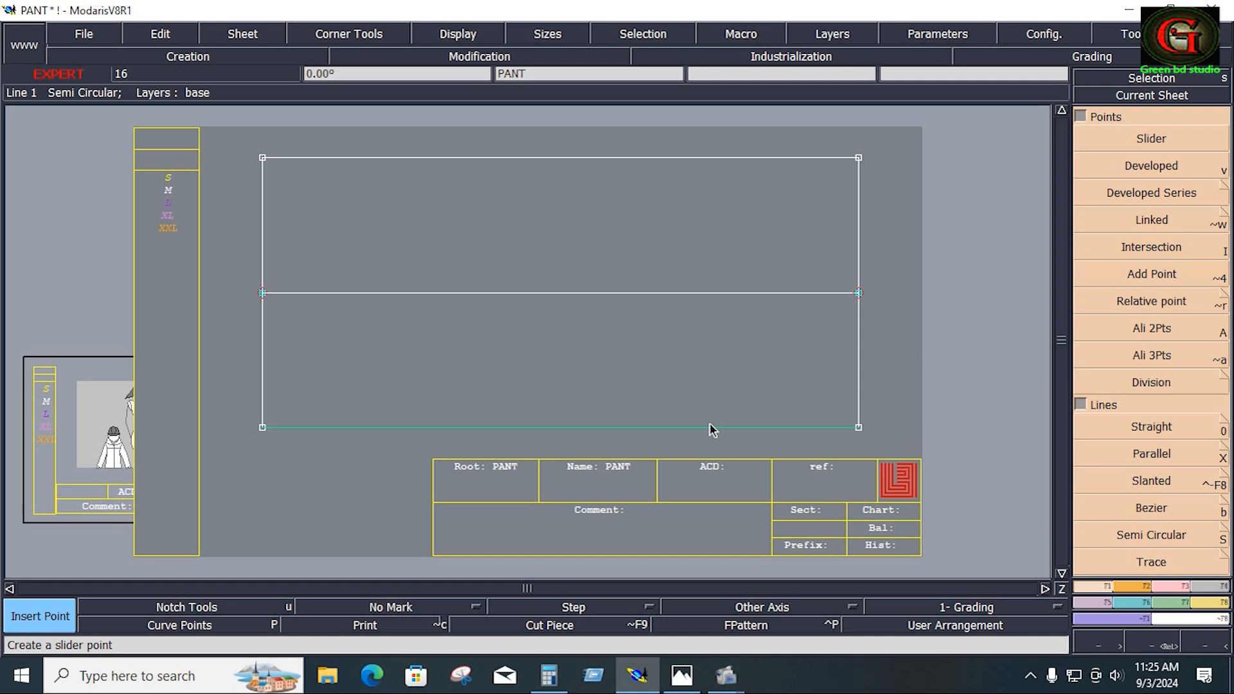
left_click(1156, 454)
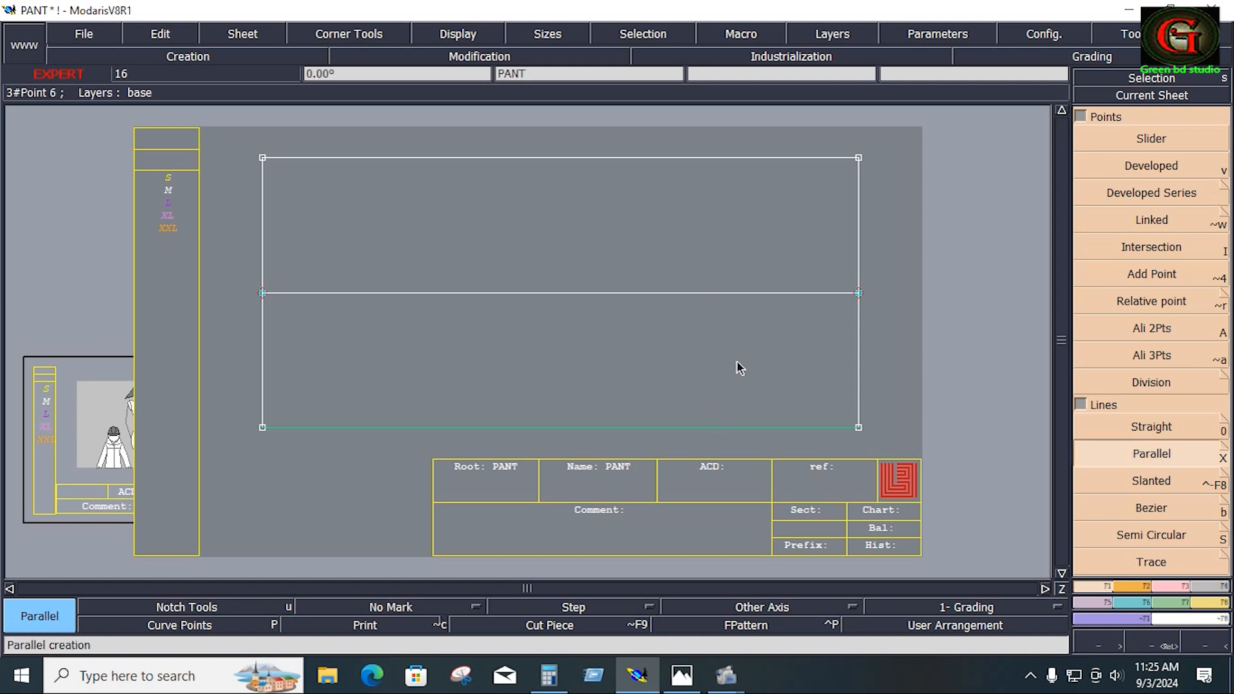
left_click(626, 295)
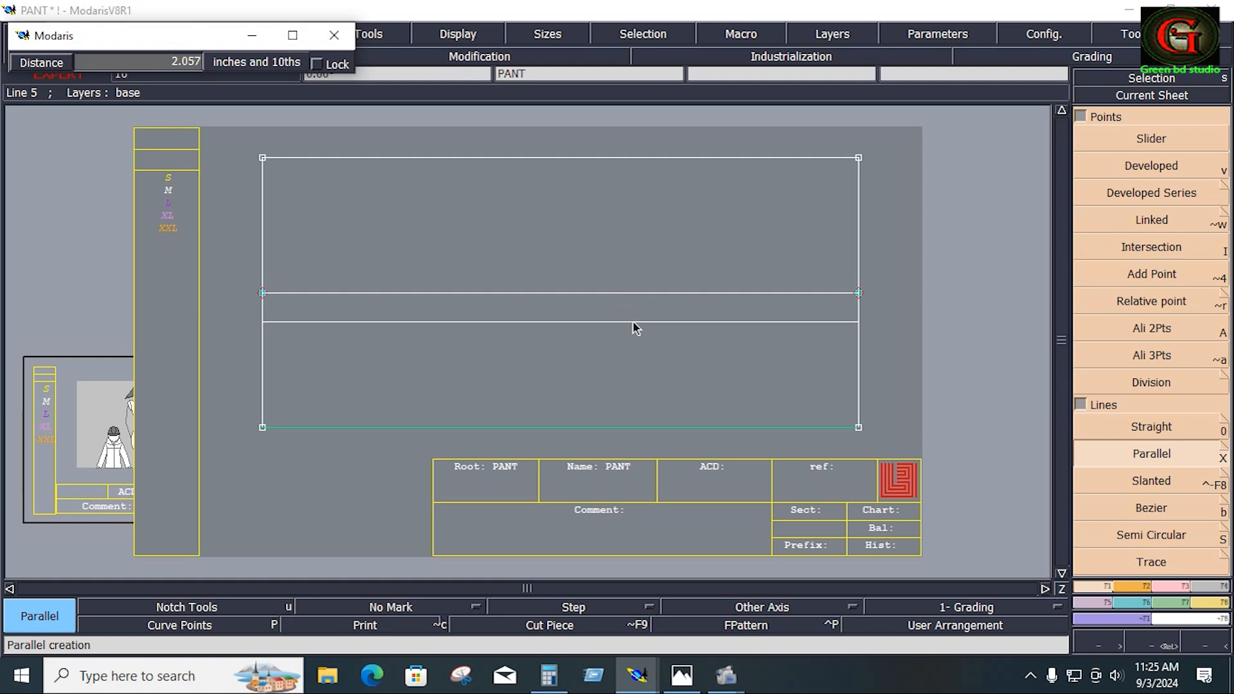
type("9.500")
key("Return")
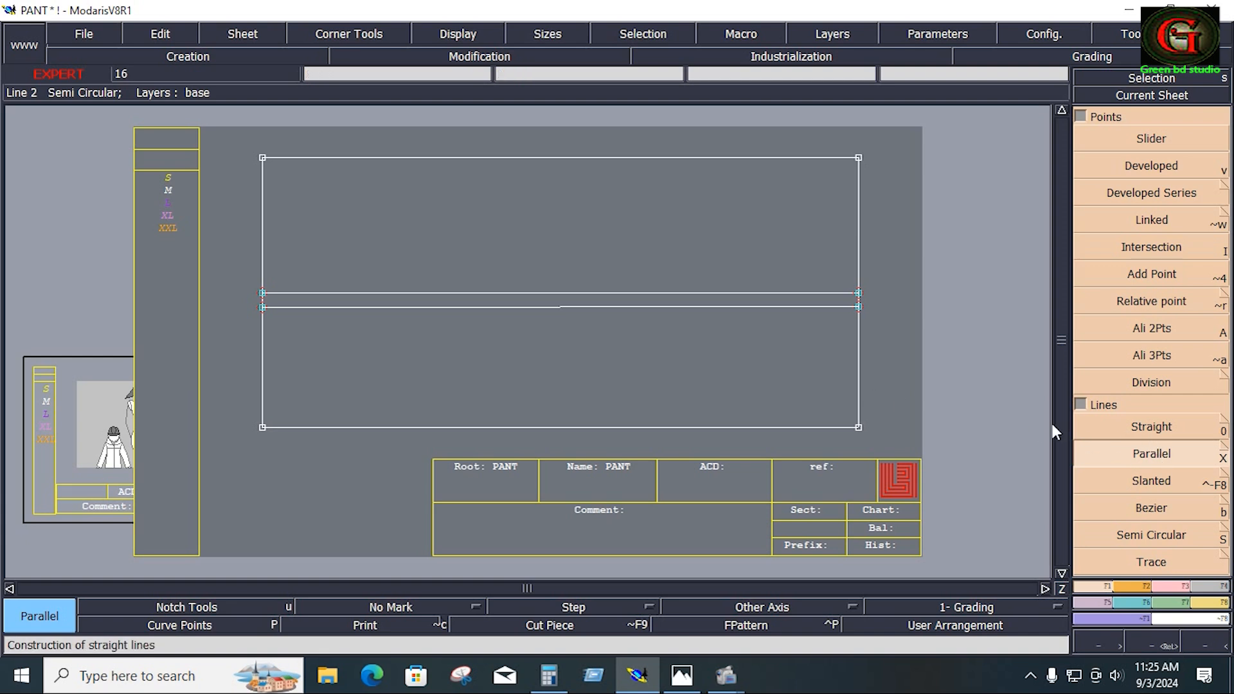
Step: Draw a line parallel to the rectangle's right short edge, 12 inches inside the rectangle
left_click(859, 352)
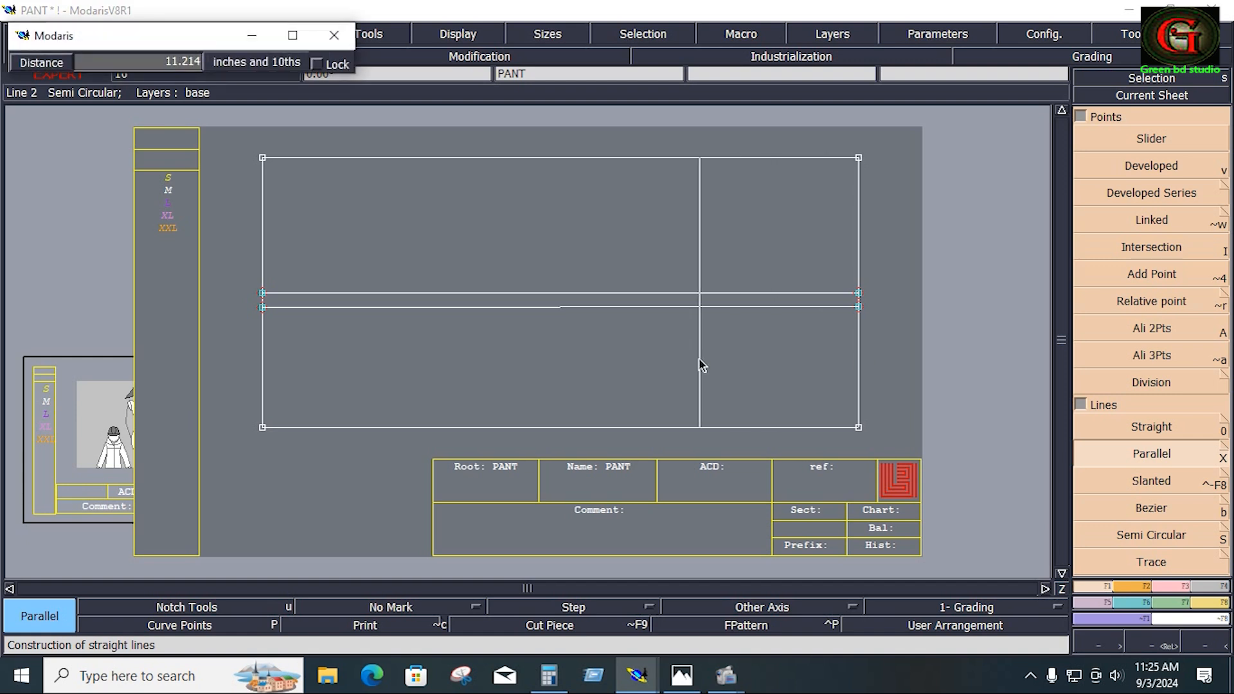
left_click(700, 358)
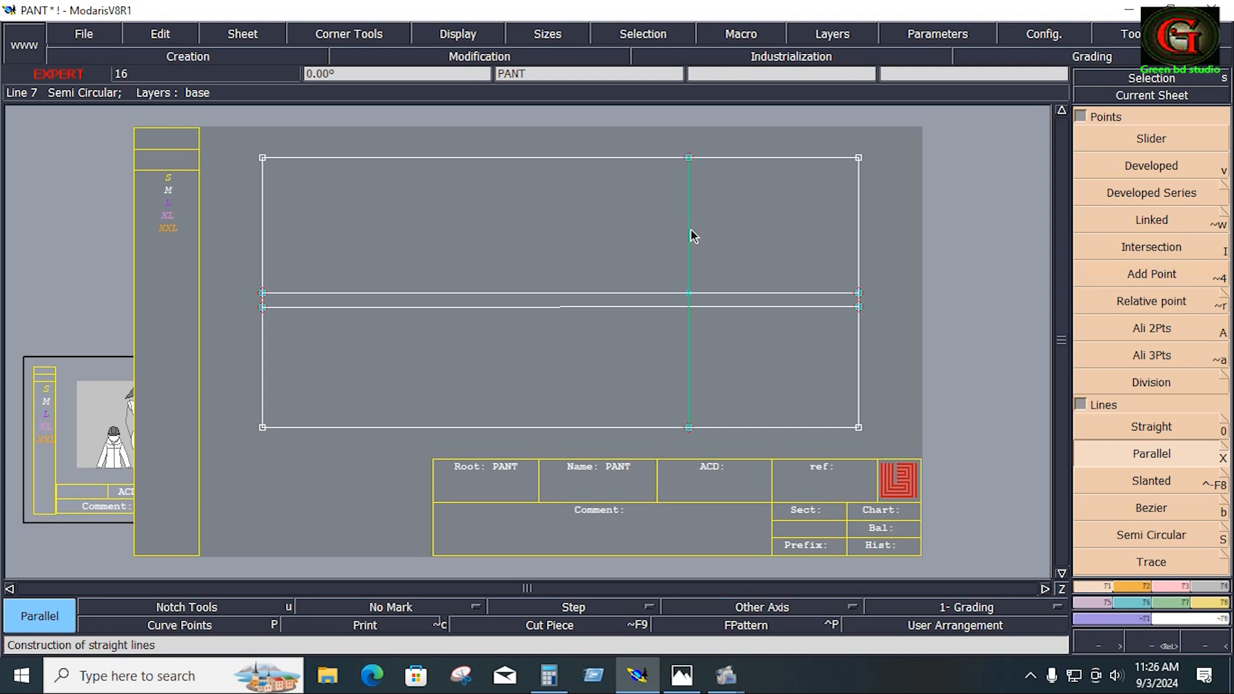
left_click(705, 329)
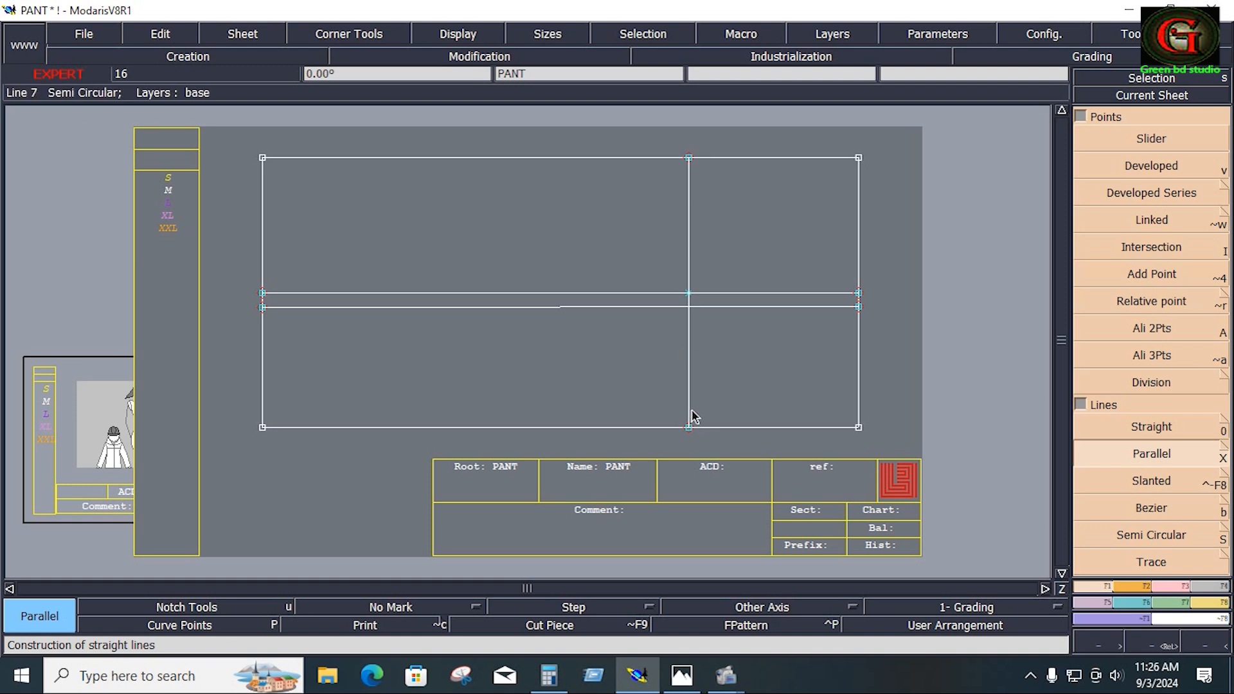
left_click(688, 386)
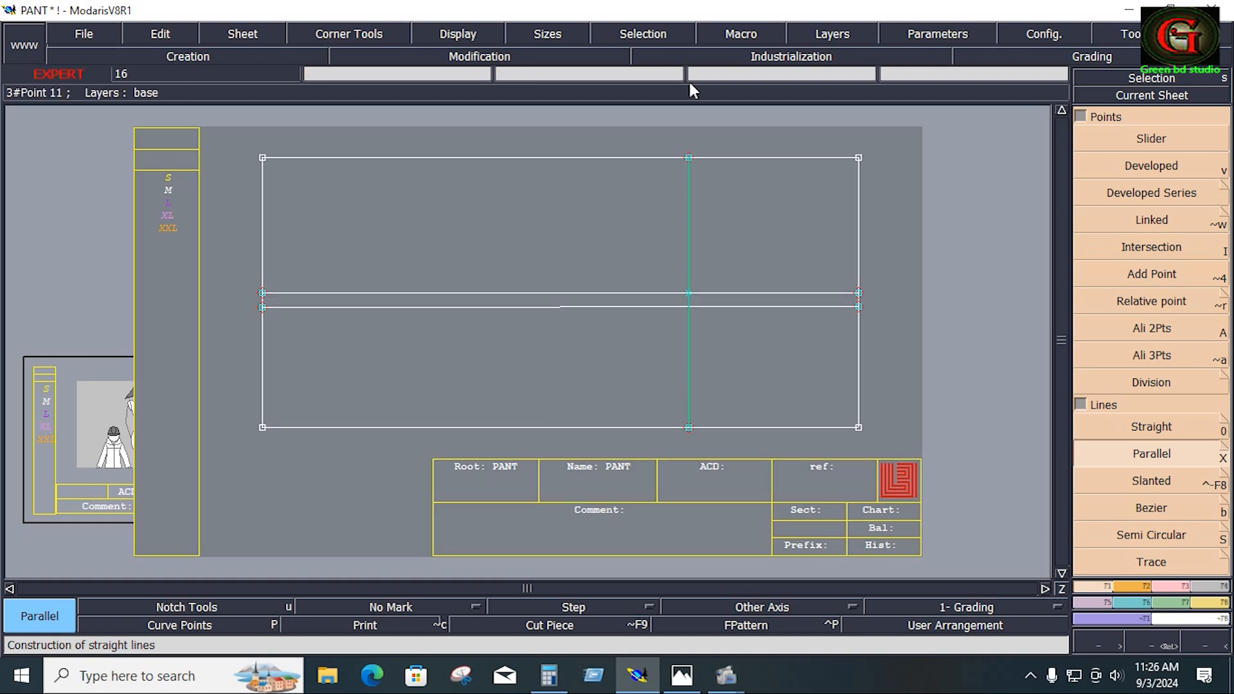
left_click(995, 219)
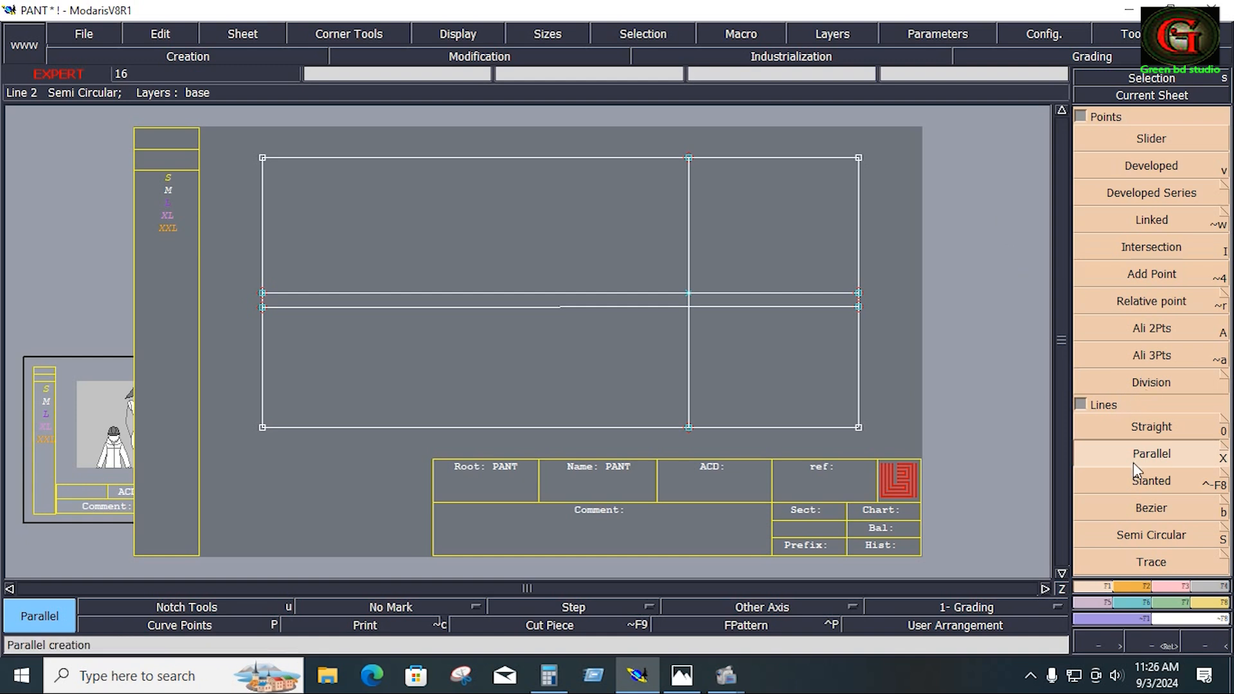
Step: Draw a second vertical parallel about 1 inch from the 12-inch line, on the side toward the rectangle's left edge
left_click(1100, 457)
left_click(689, 350)
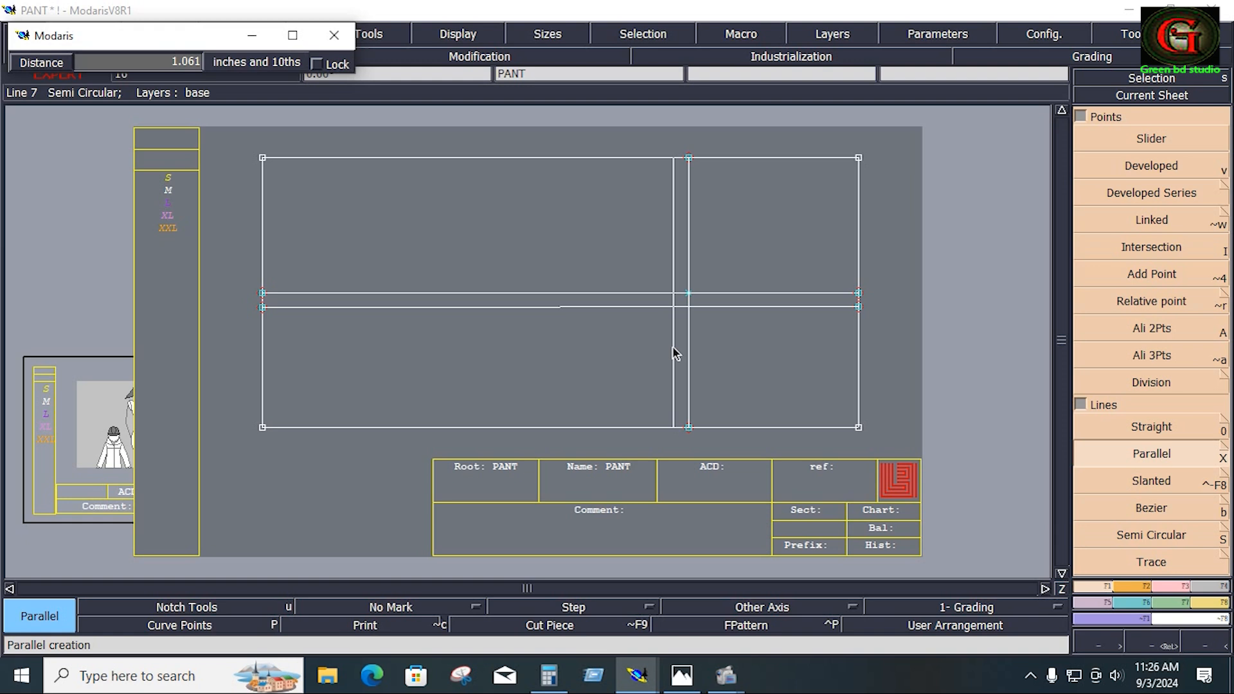
type("12.000")
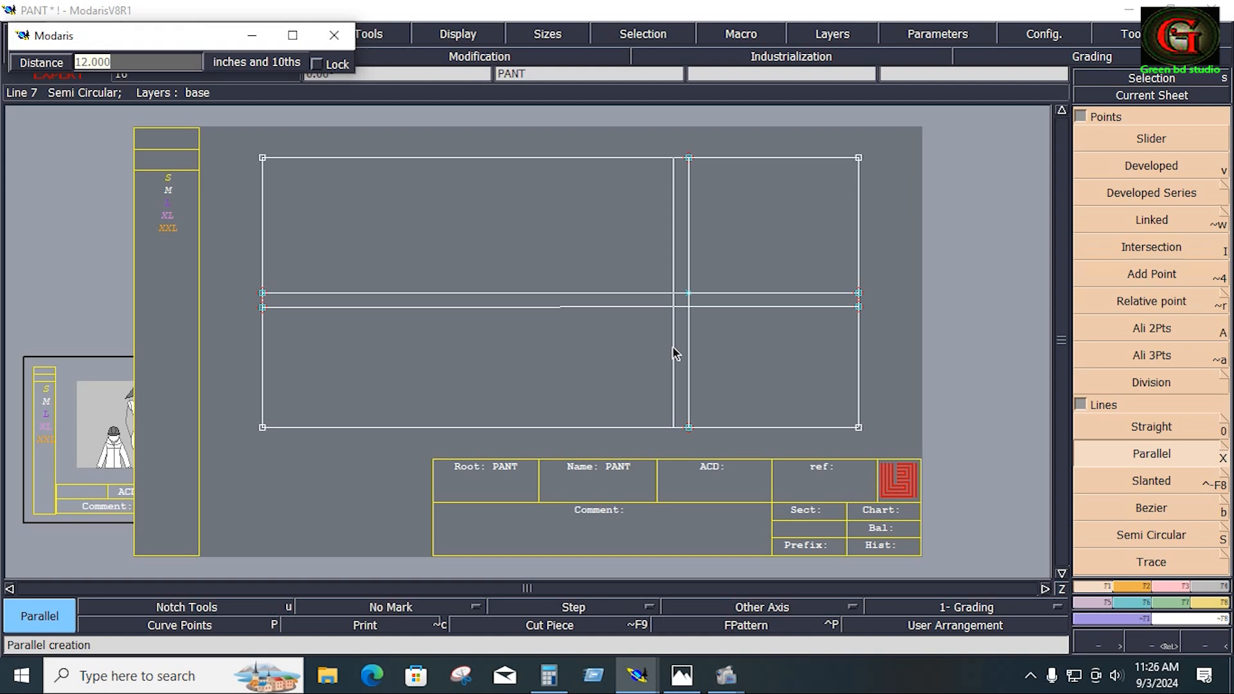
key("Return")
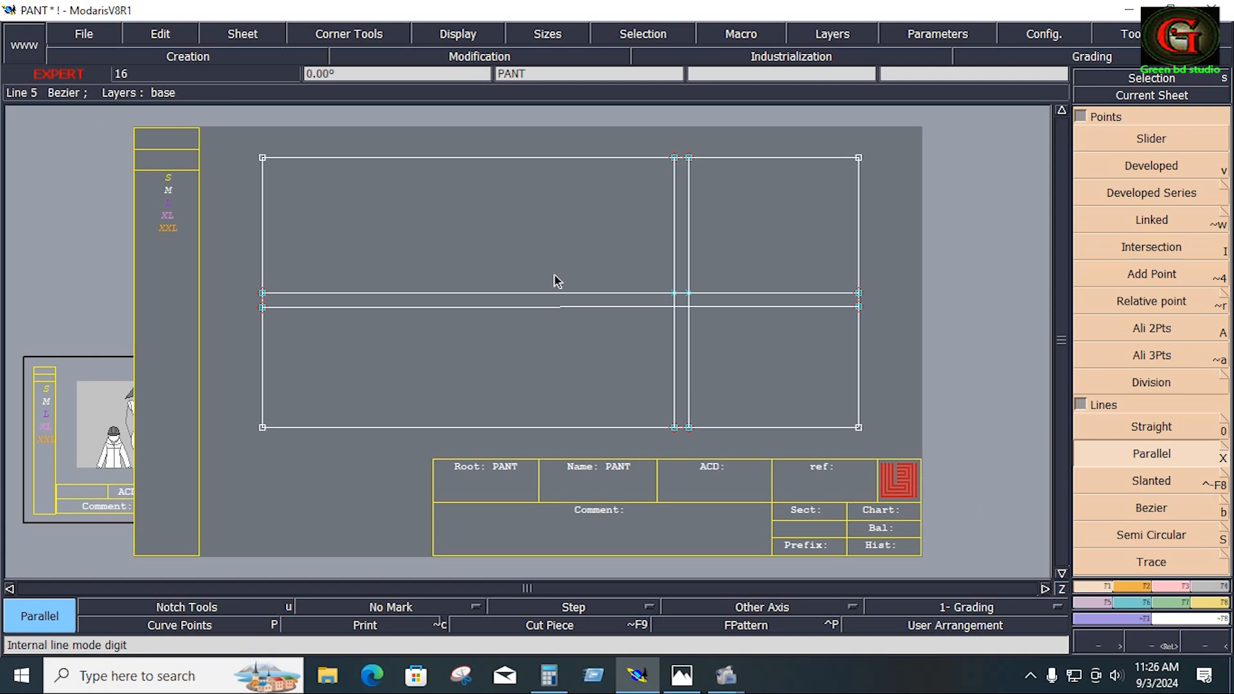
Step: Trim the centre line and its lower parallel at the second vertical with Adjust 2 Lines, keeping the centre line's right part and the parallel's left part
left_click(1182, 587)
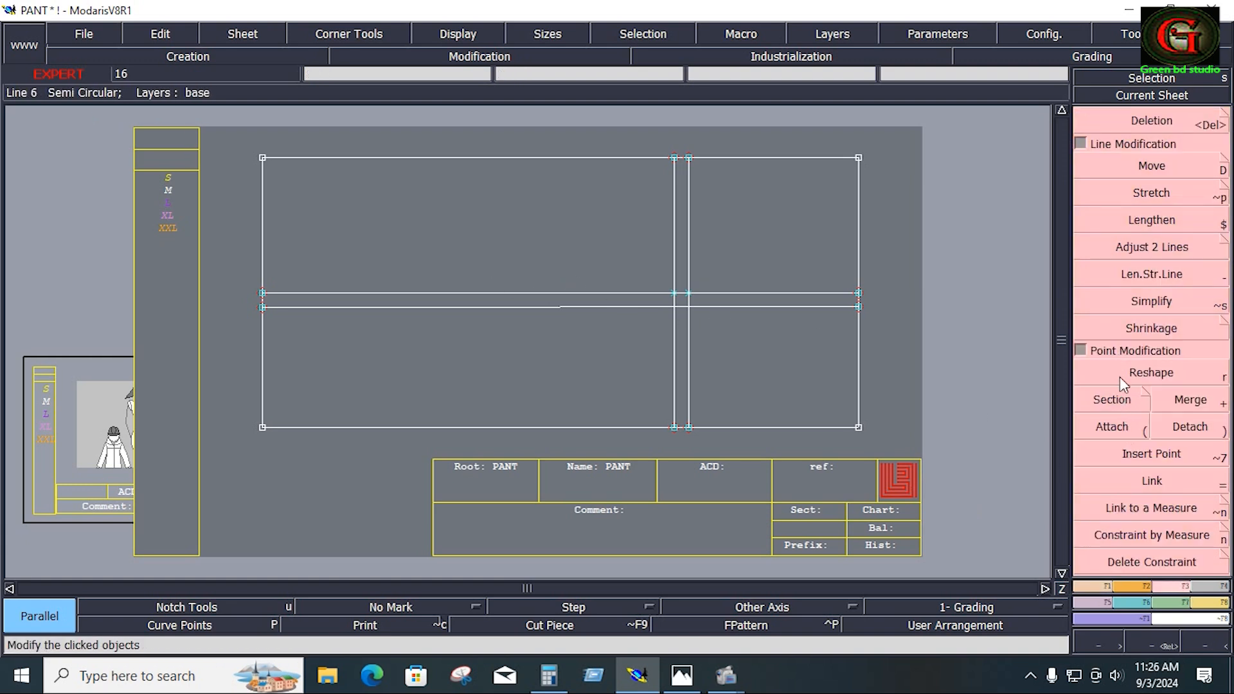
left_click(1140, 250)
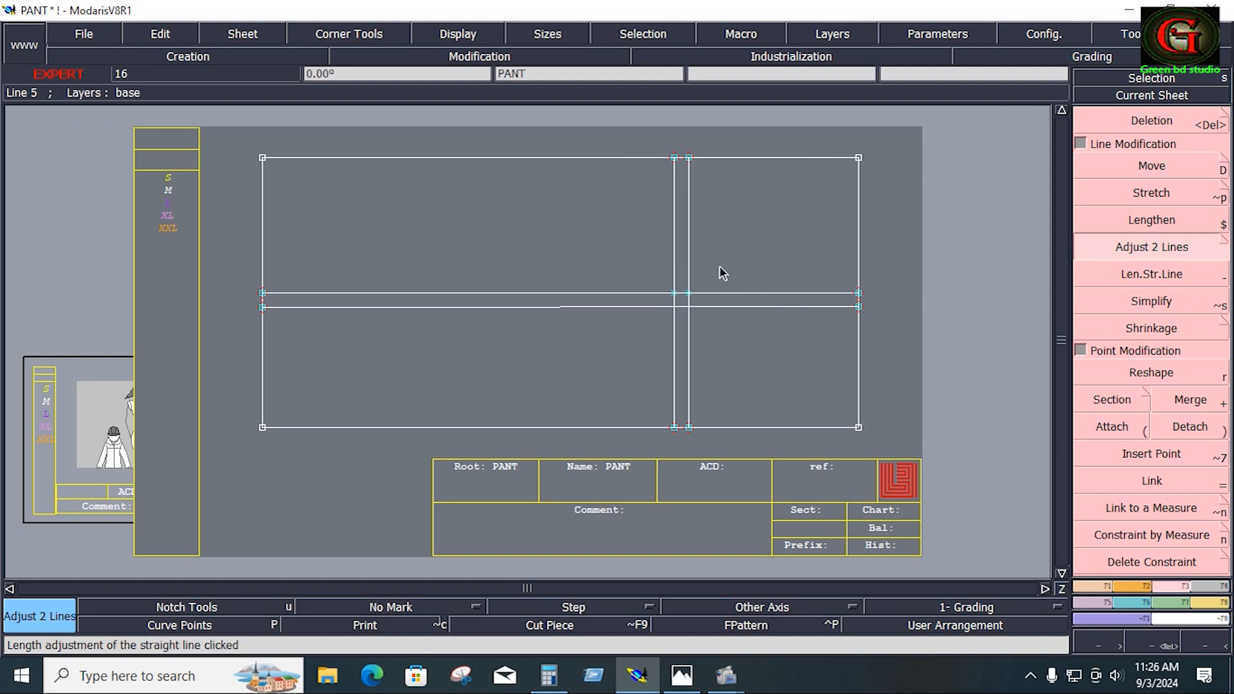
left_click(678, 248)
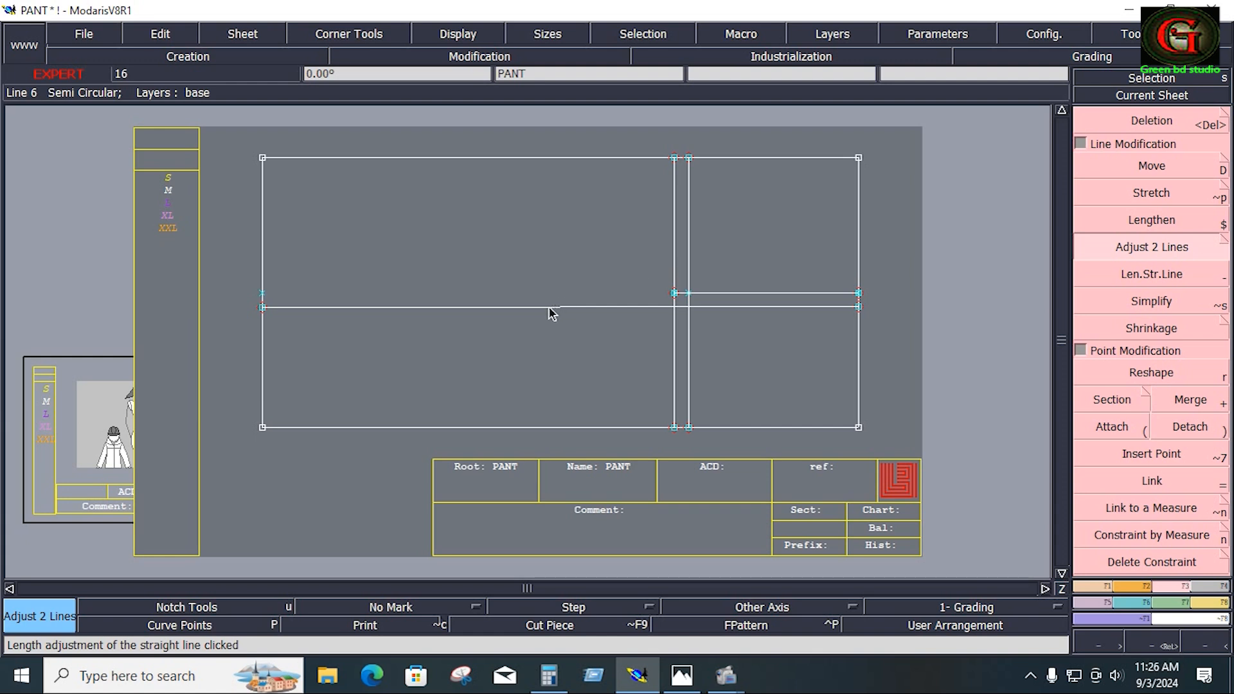
left_click(673, 339)
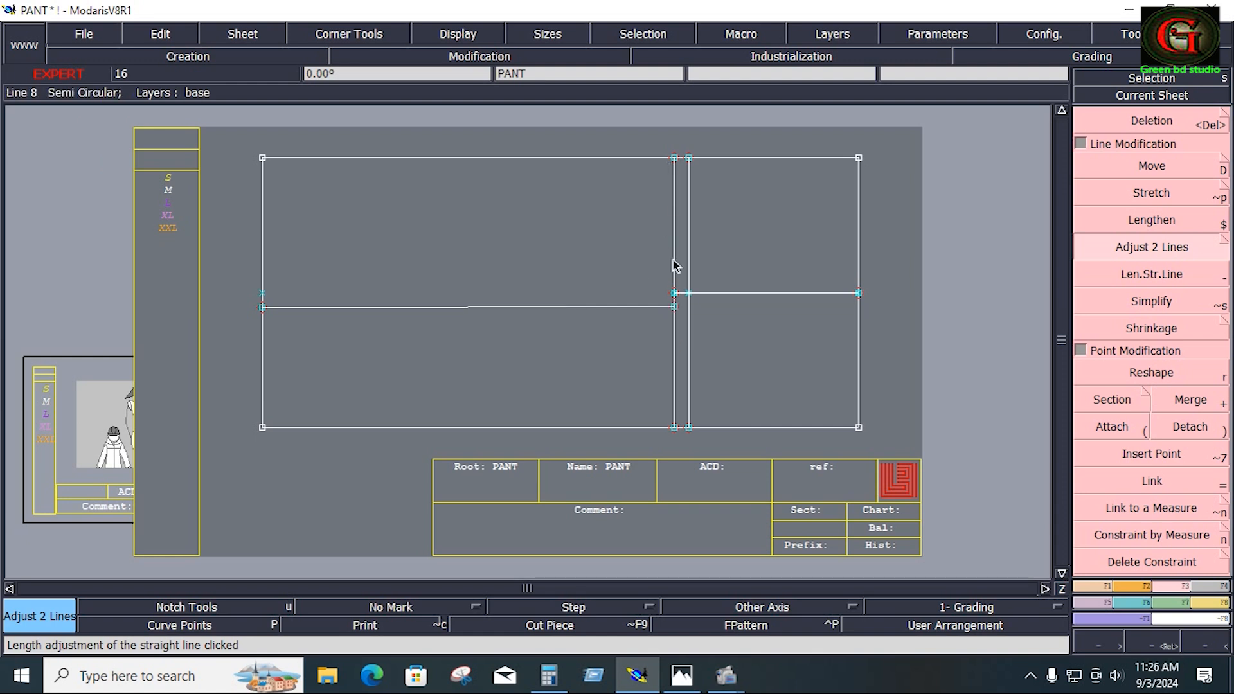
left_click(675, 185)
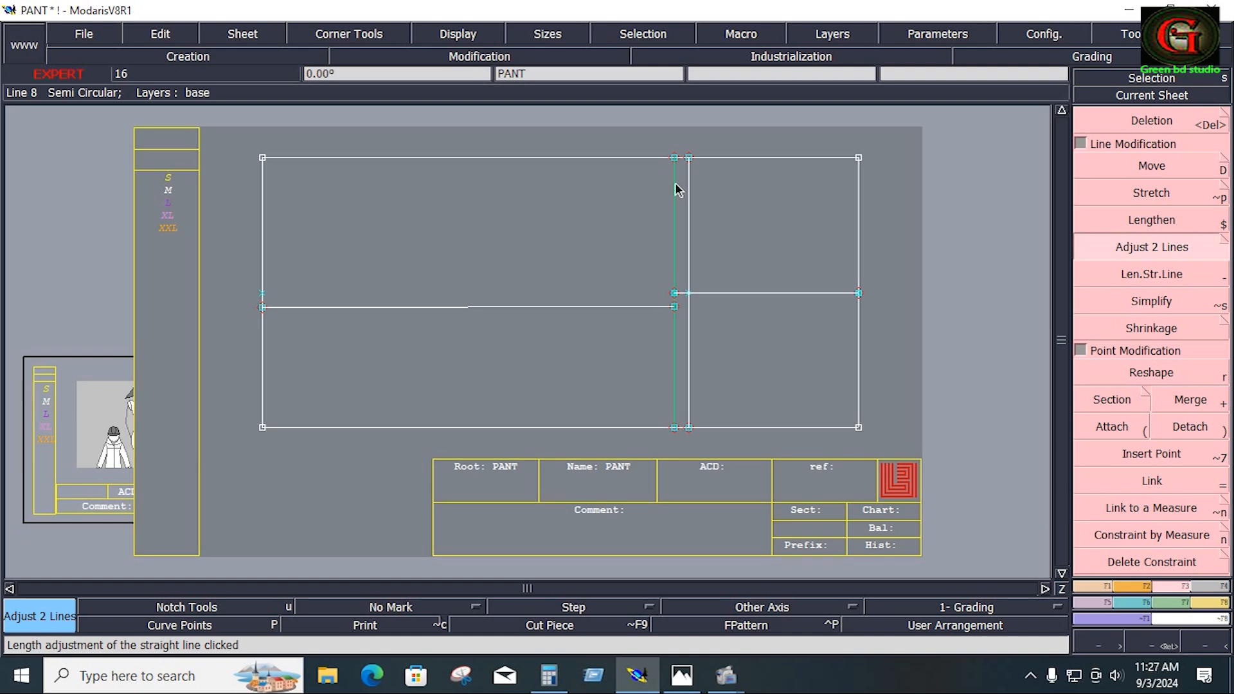
Step: Delete the leftover centre line point on the rectangle's left short edge
scroll(675, 186, "down", 2)
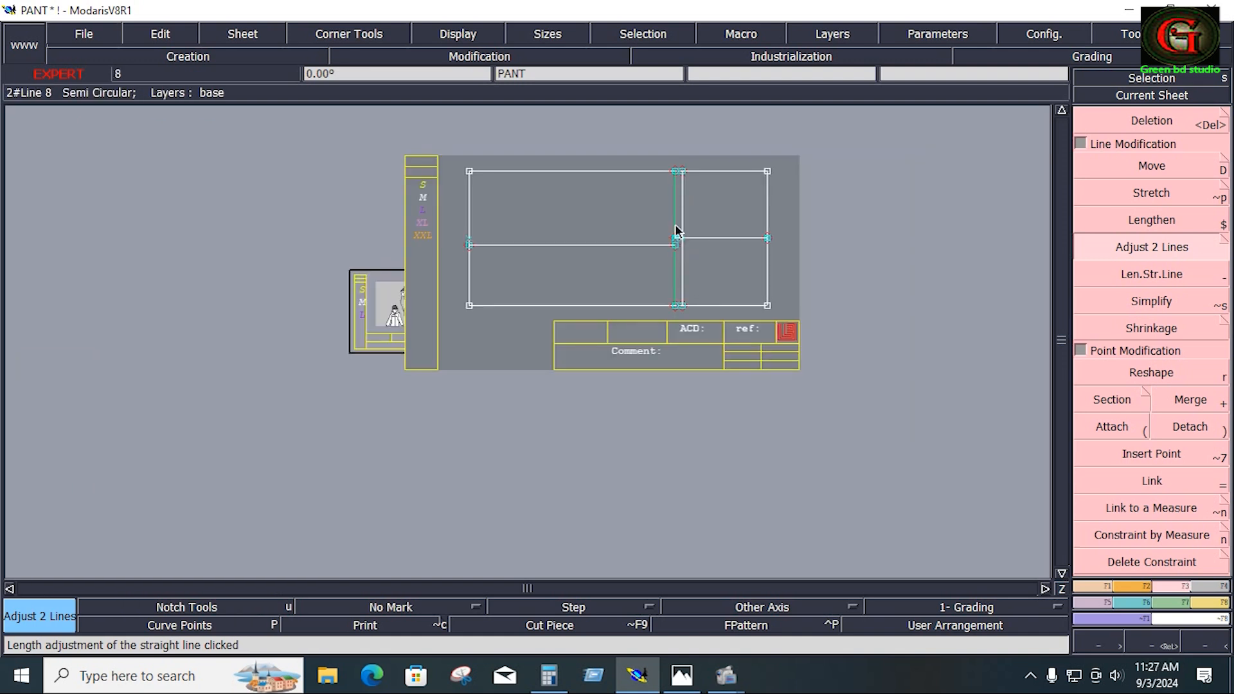
left_click(728, 239)
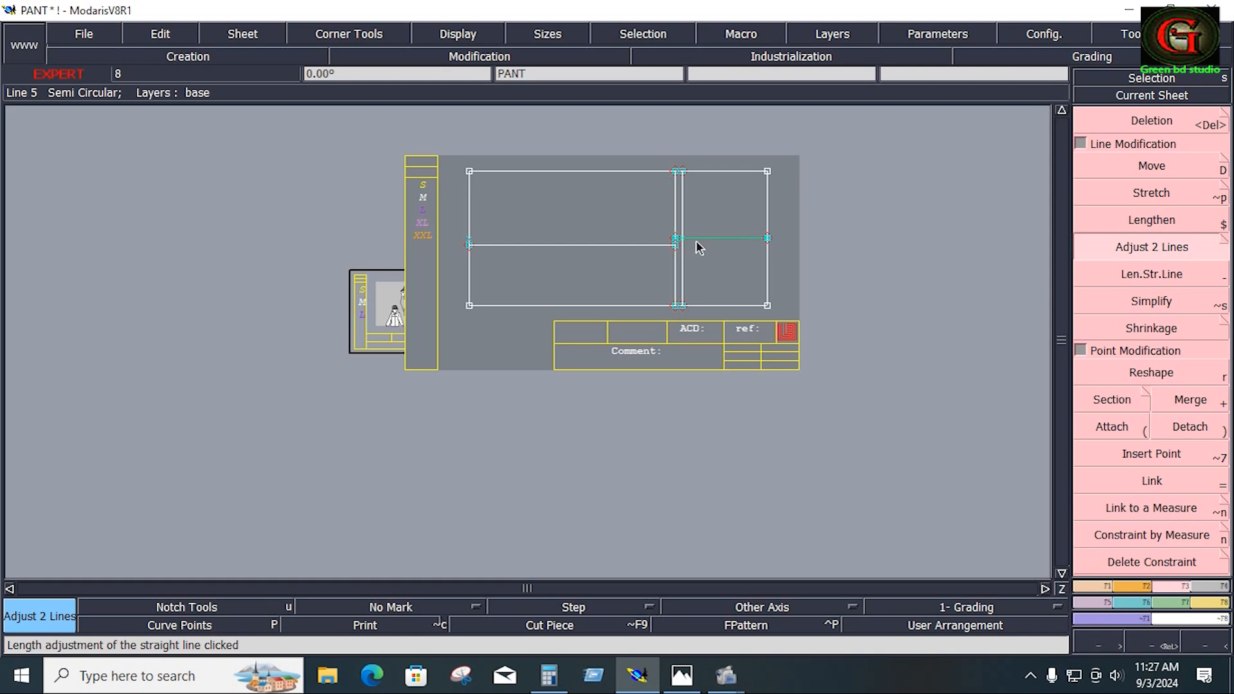
left_click(595, 245)
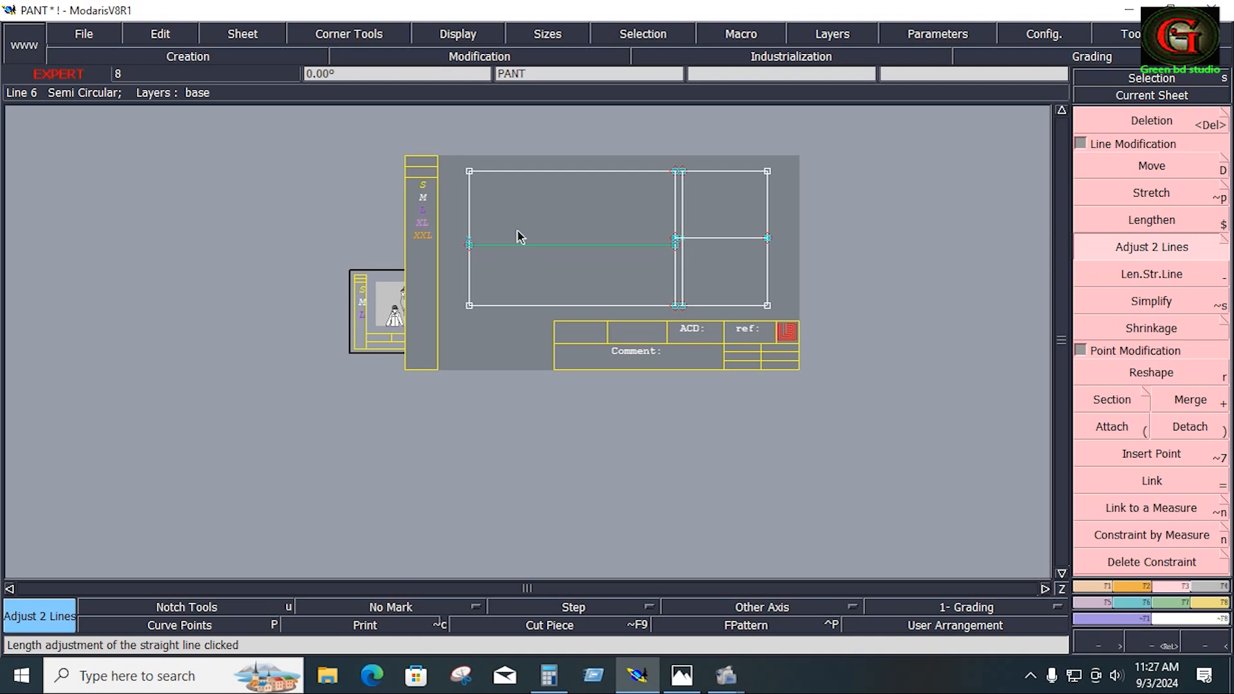
scroll(520, 237, "up", 5)
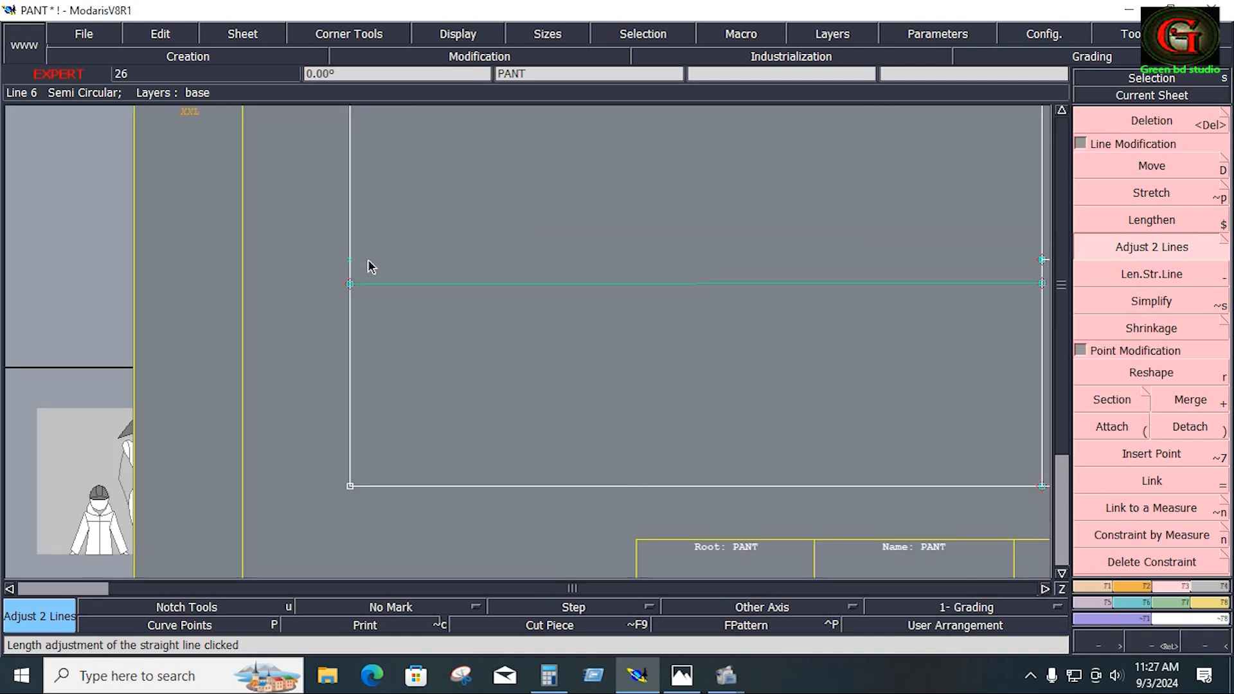
scroll(371, 266, "up", 2)
key("Delete")
scroll(655, 329, "down", 6)
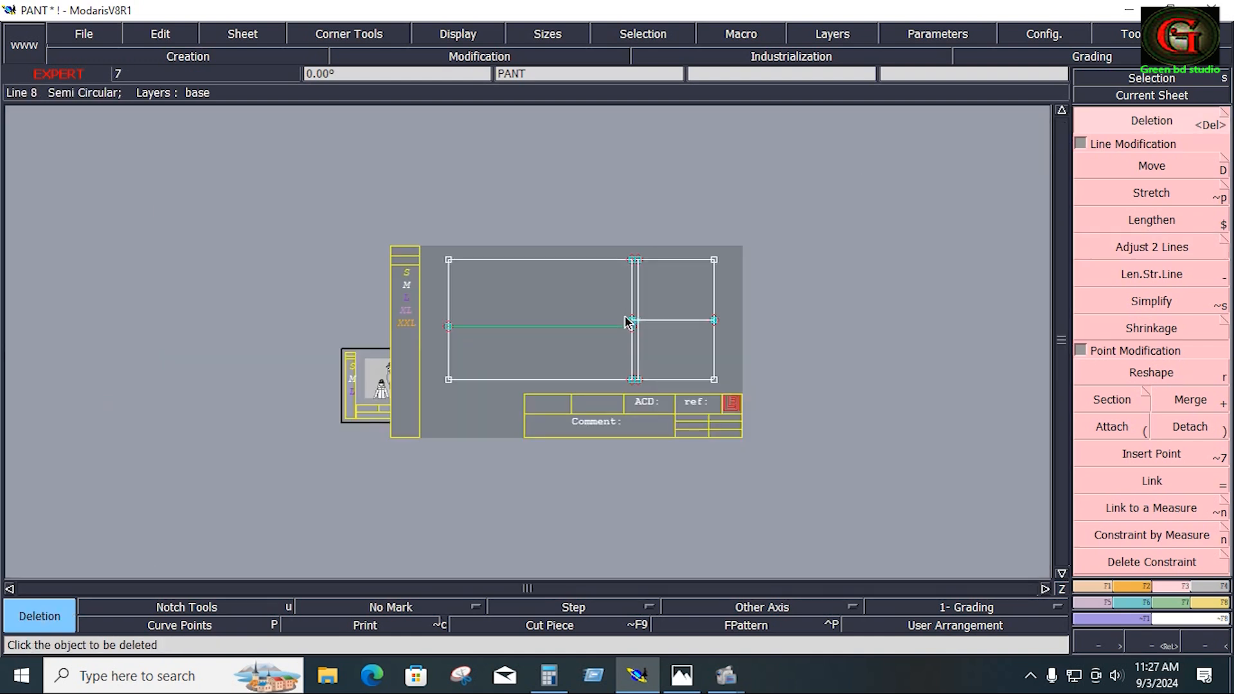
Step: Examine the trimmed horizontal lines and the two verticals where they meet inside the rectangle
scroll(627, 307, "up", 2)
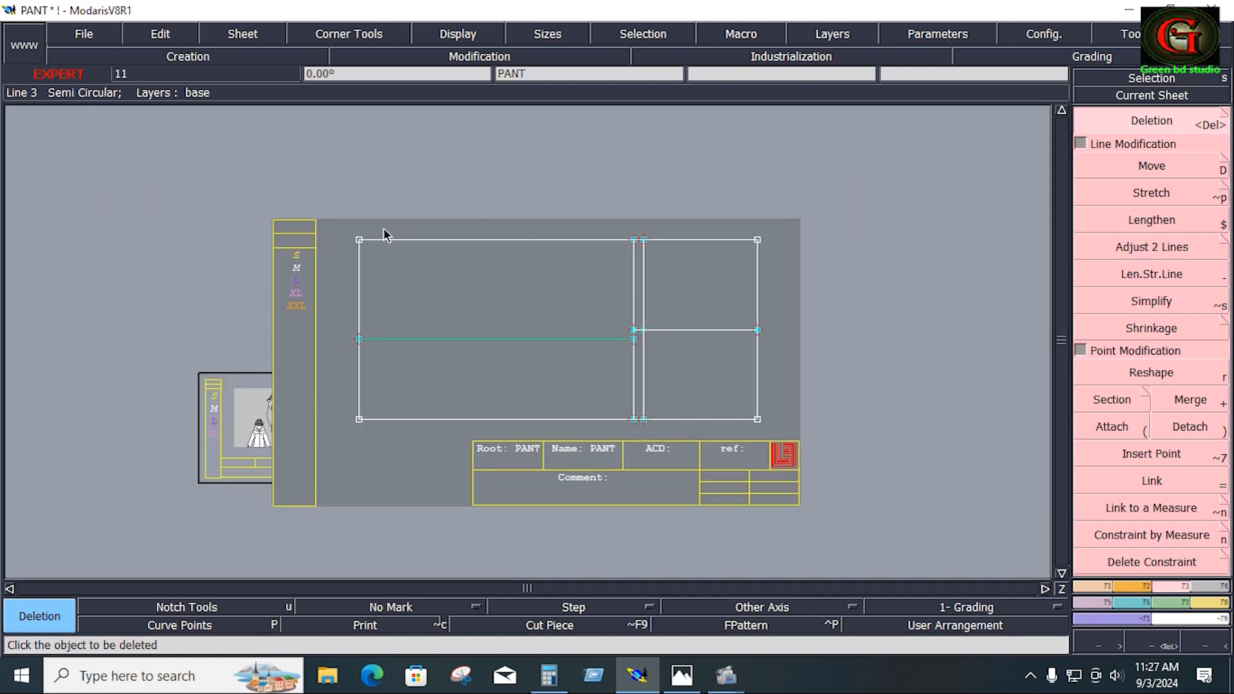
scroll(383, 234, "up", 3)
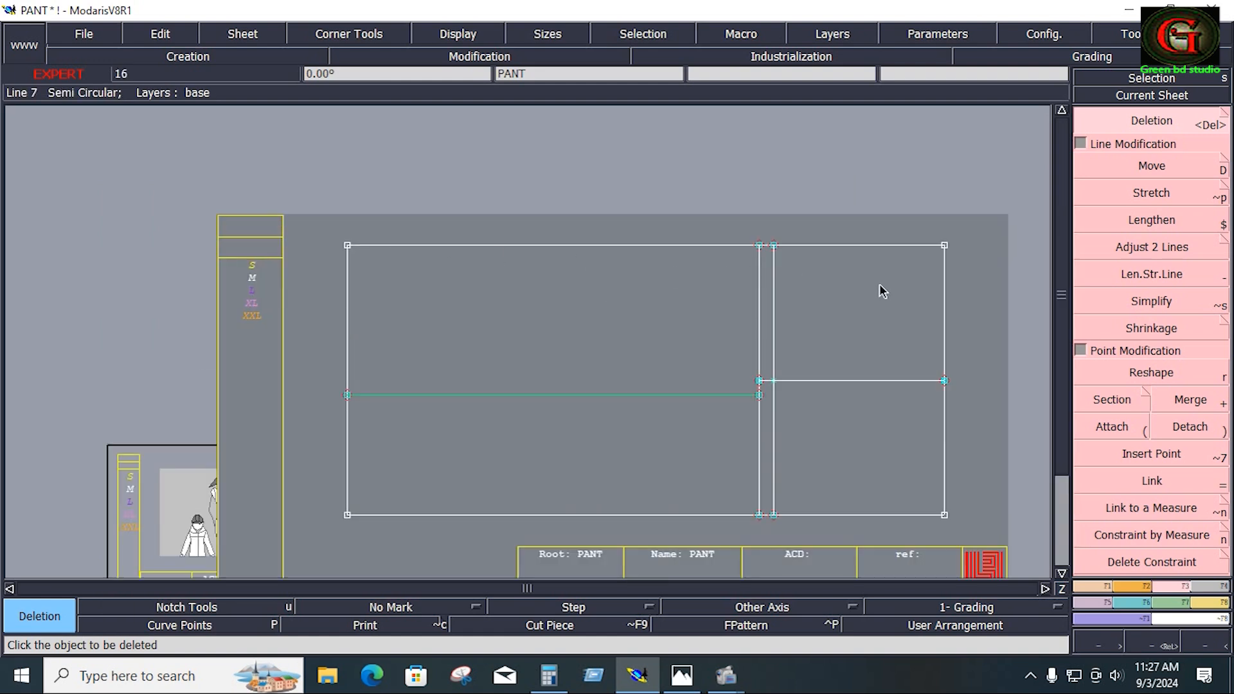
scroll(904, 384, "up", 1)
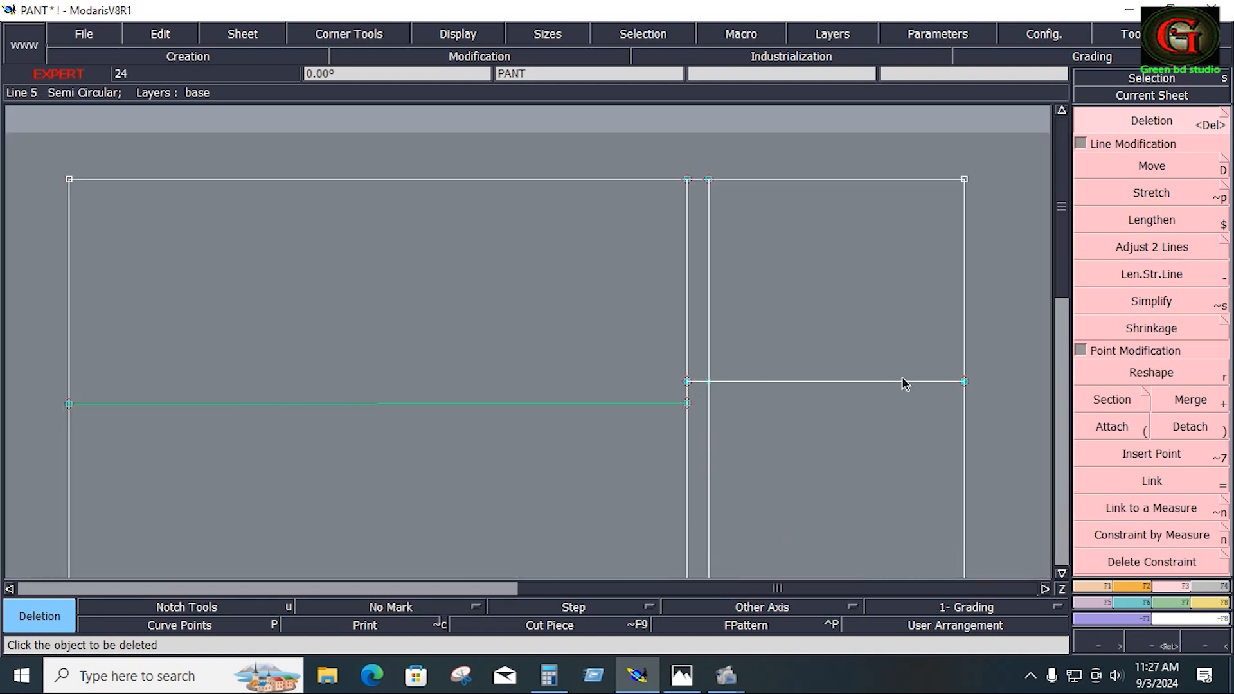
scroll(876, 370, "down", 2)
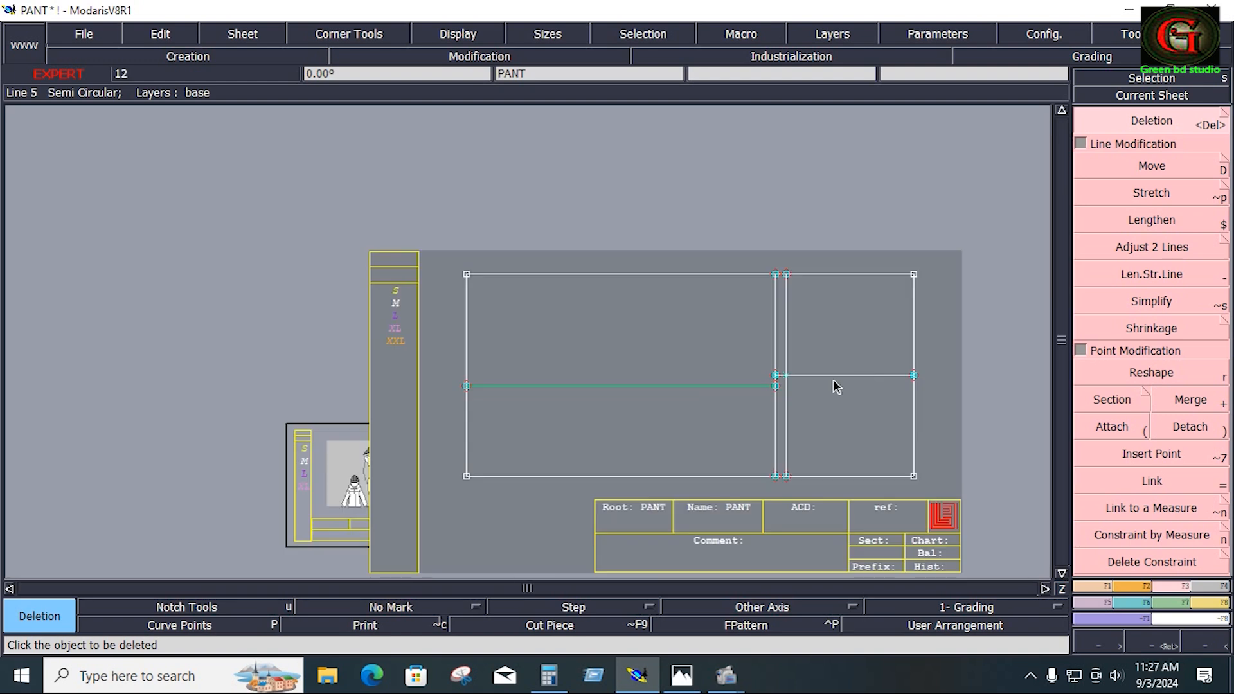
key("z")
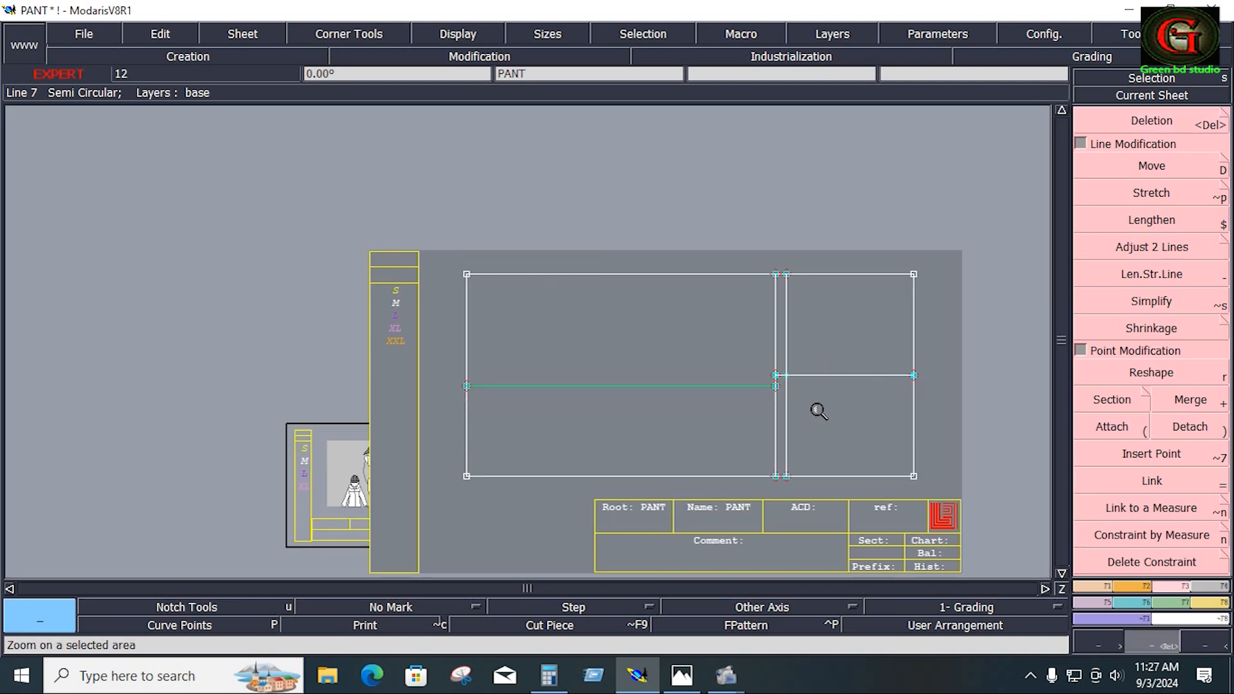
scroll(893, 461, "up", 2)
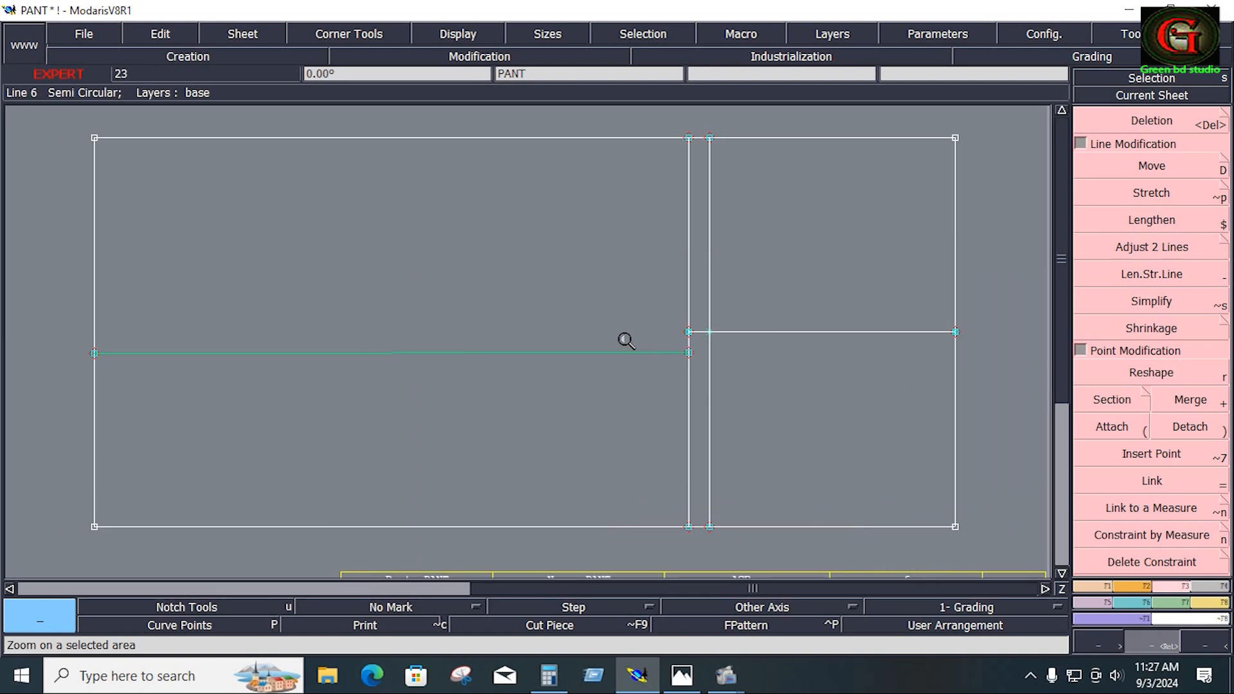
scroll(576, 334, "up", 1)
scroll(578, 333, "down", 3)
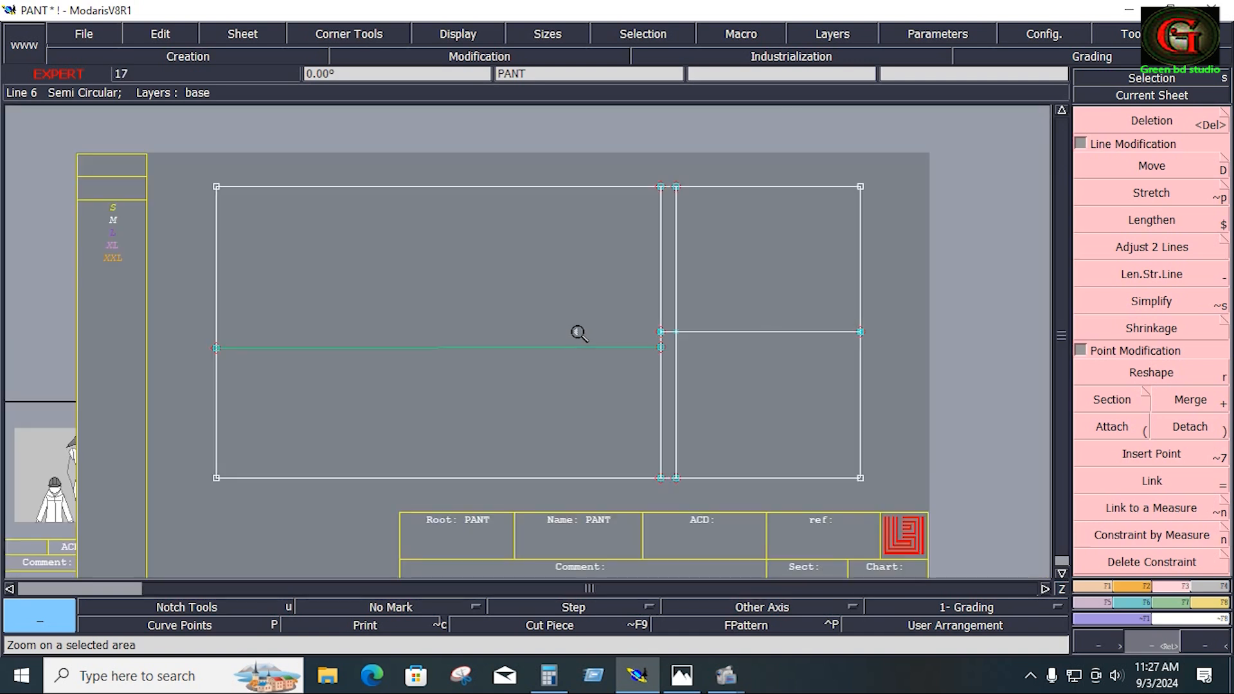
scroll(579, 333, "up", 1)
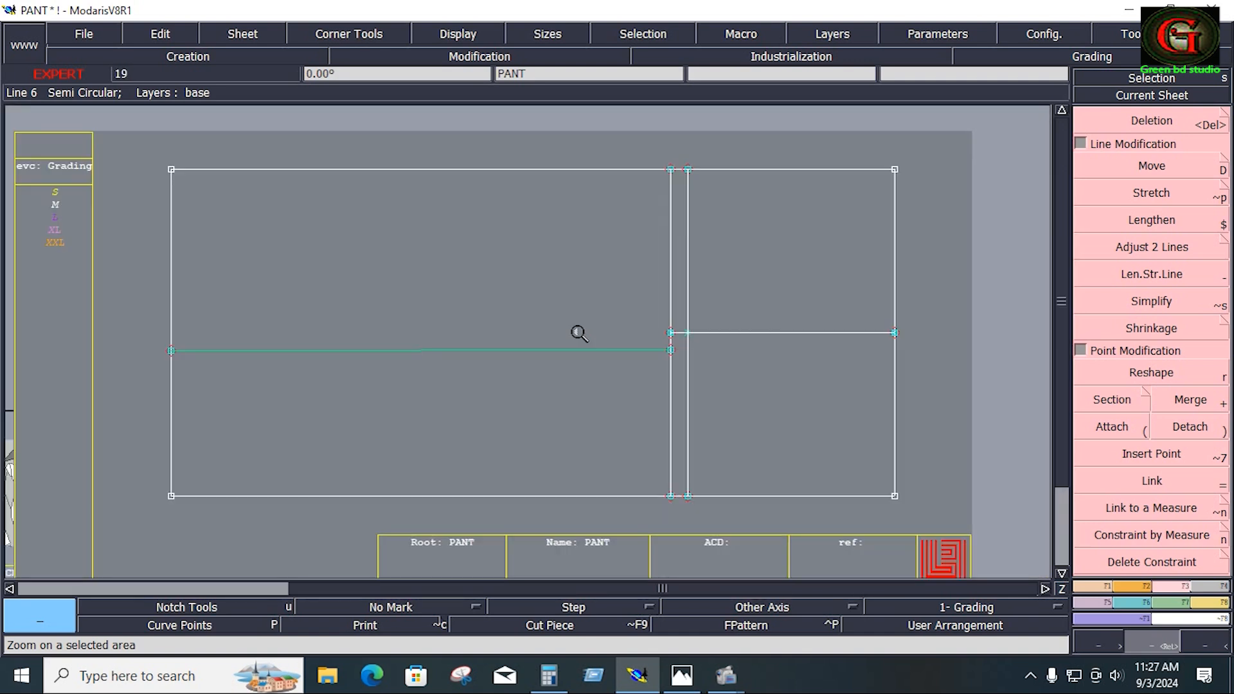
scroll(579, 333, "down", 3)
scroll(578, 333, "up", 3)
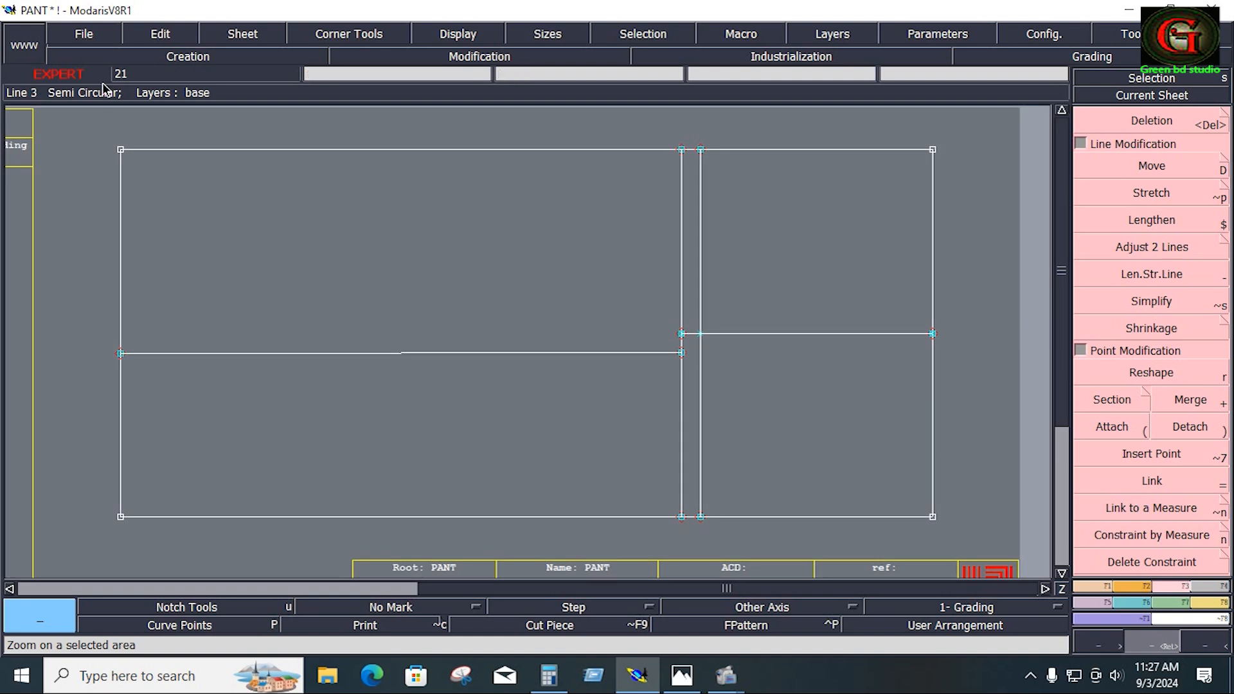
Step: Save the PANT model and switch to the trouser reference photo LP-01.jpg in Photos
left_click(85, 37)
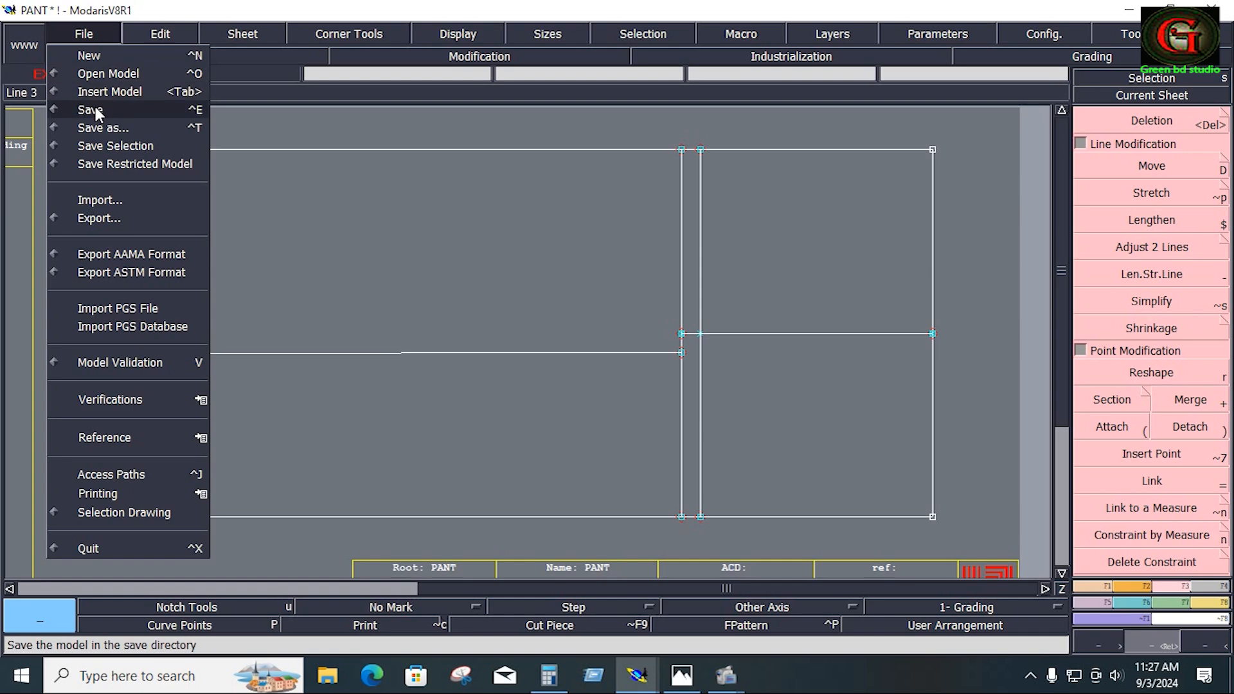
left_click(94, 110)
left_click(490, 450)
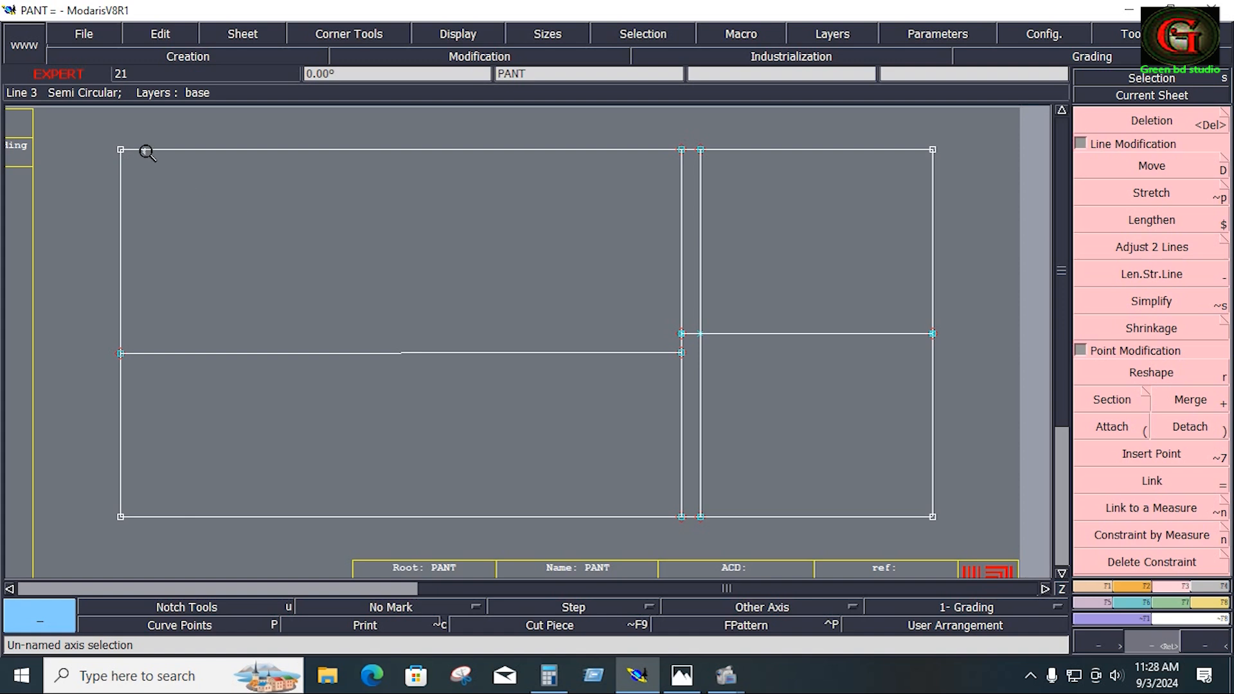
left_click(683, 679)
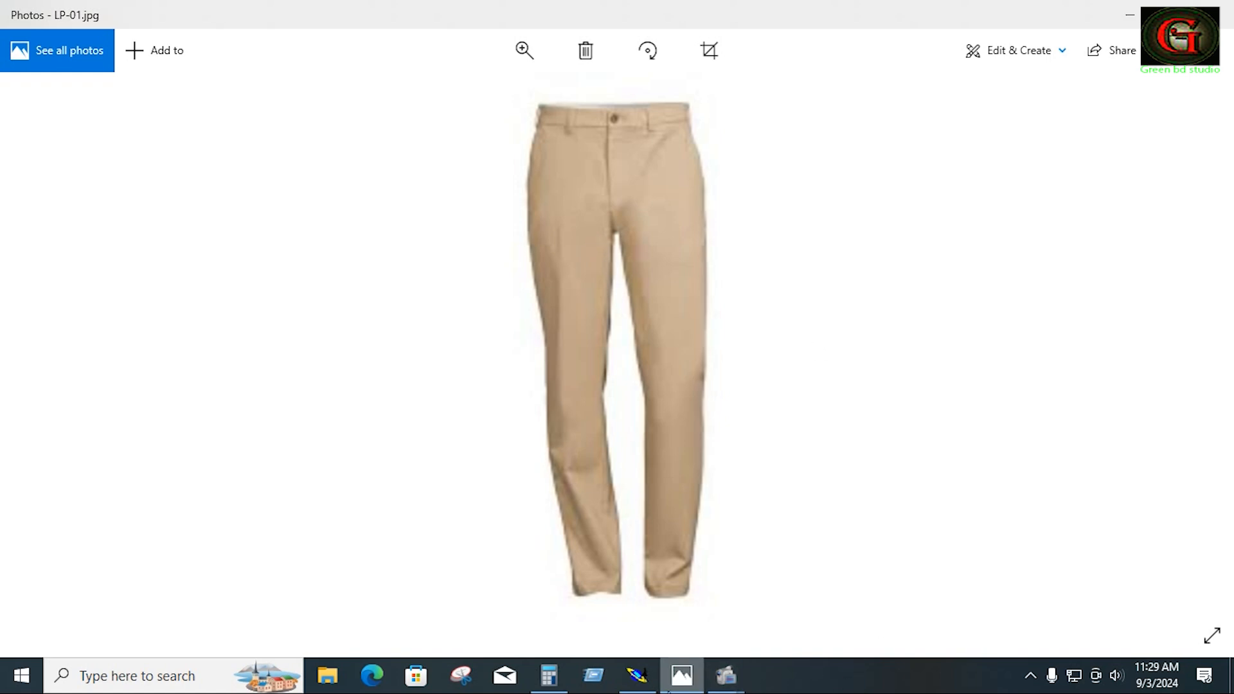
Step: Switch back to Modaris and examine the two horizontal lines, the rectangle's lower edge and the vertical where the horizontals end
left_click(629, 687)
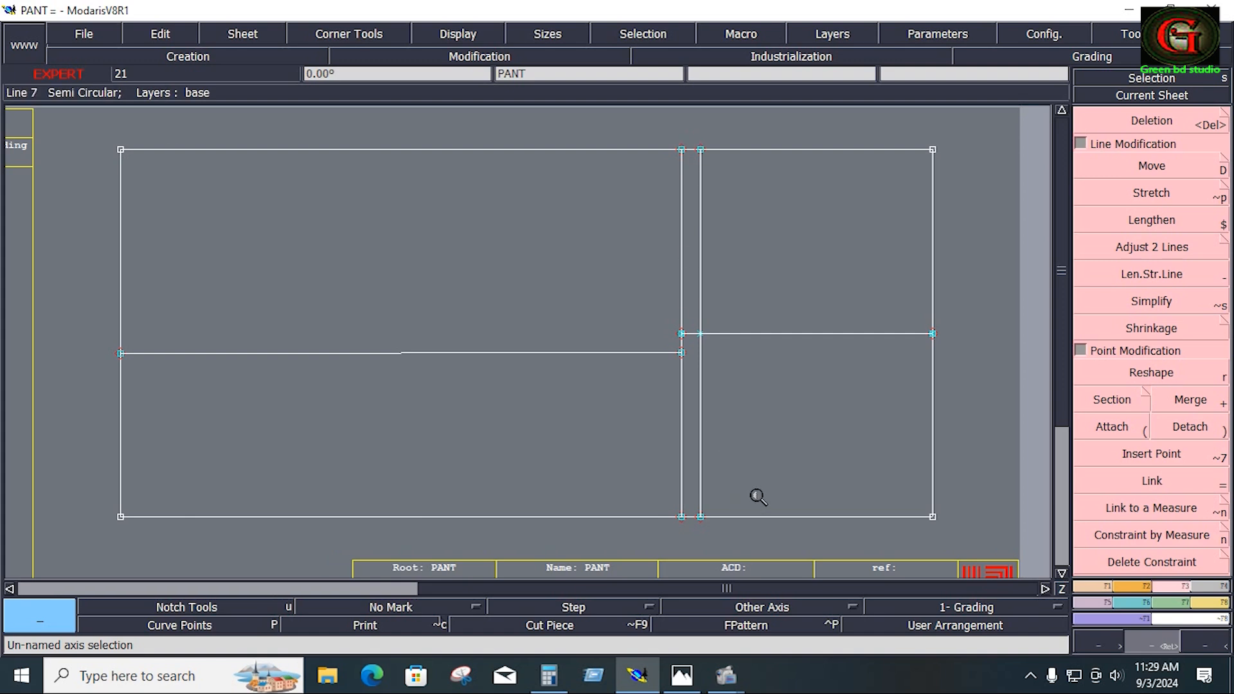
left_click_drag(110, 261, 951, 405)
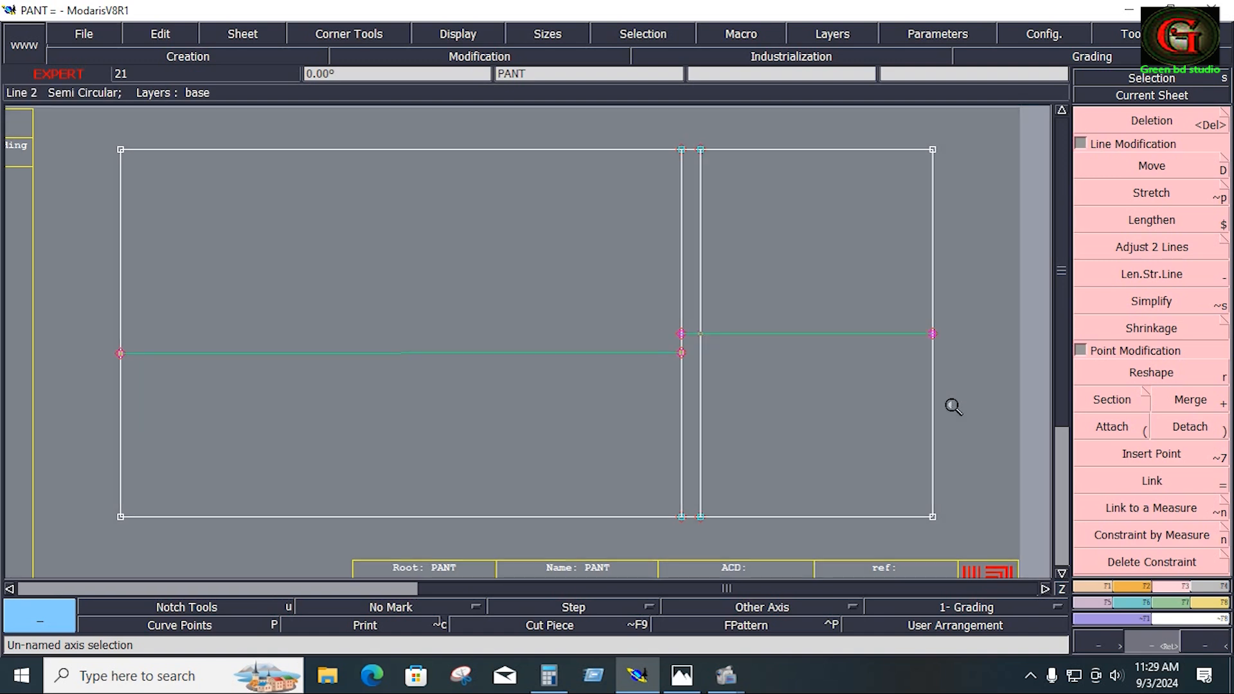
left_click(975, 229)
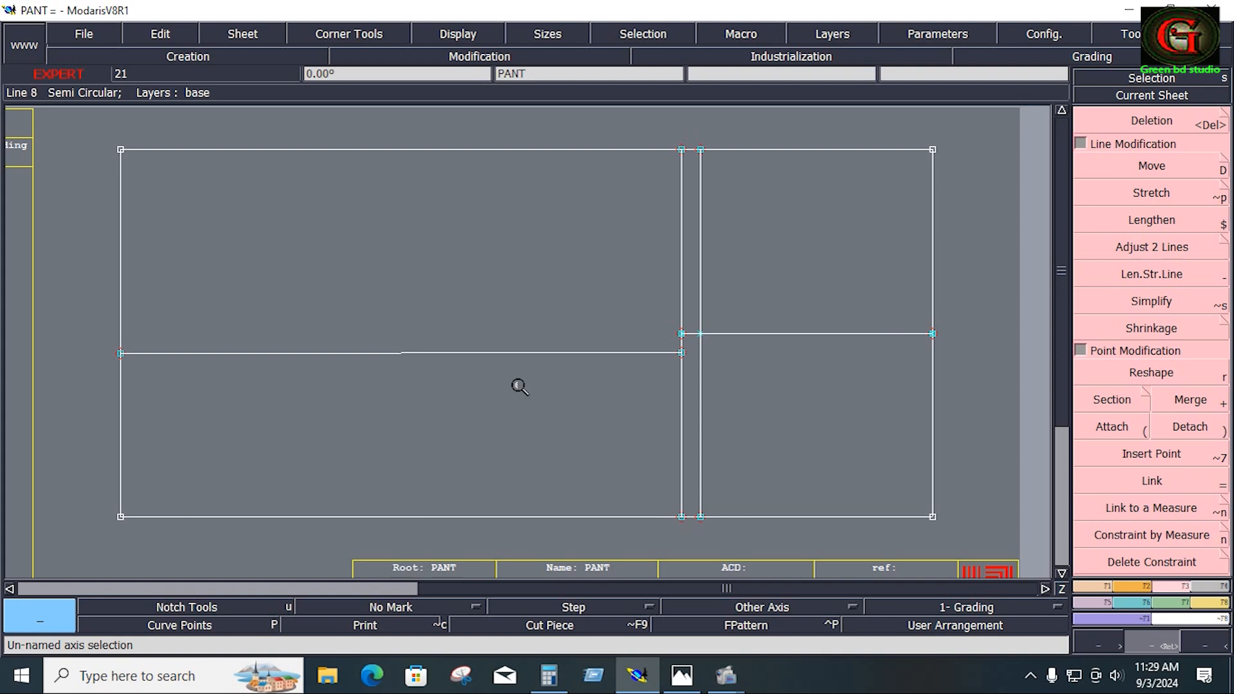
left_click(526, 518)
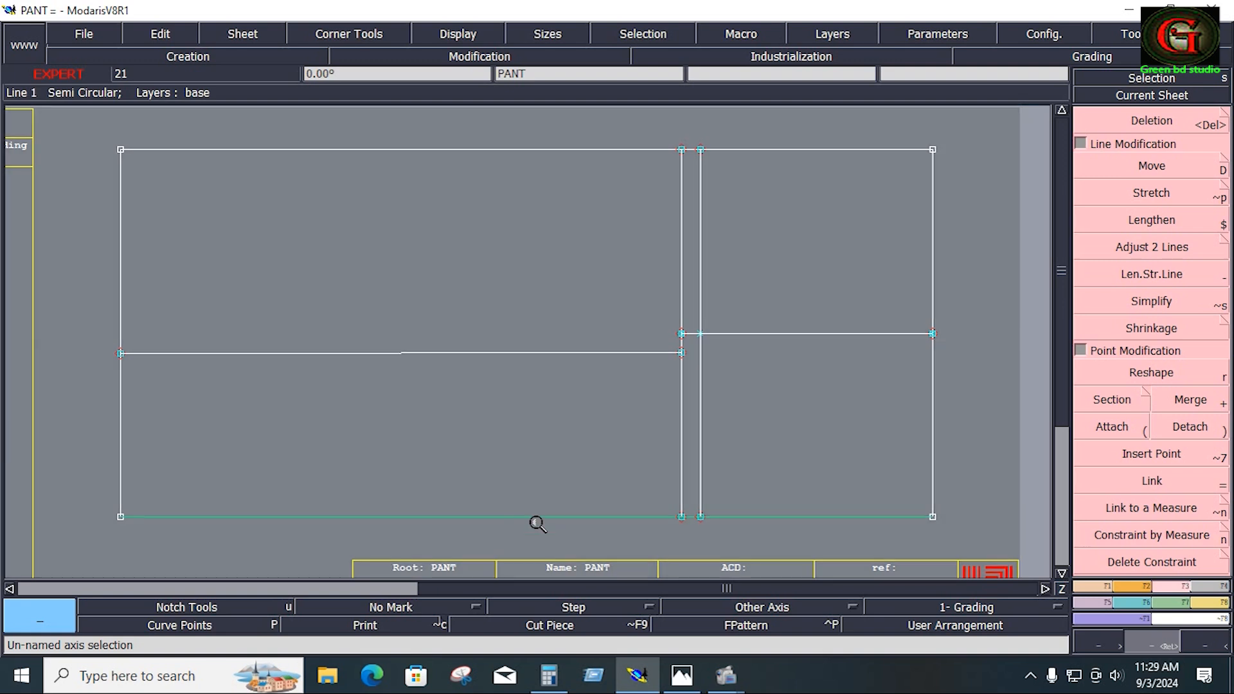
left_click(765, 334)
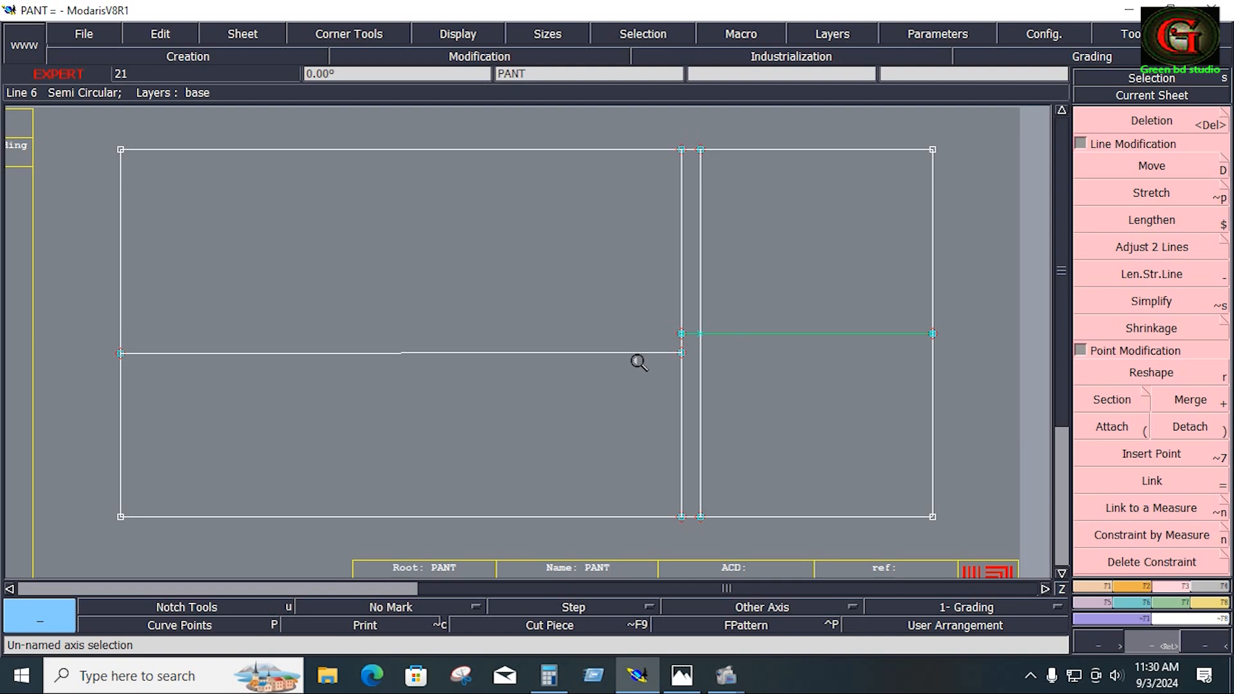
left_click(773, 395)
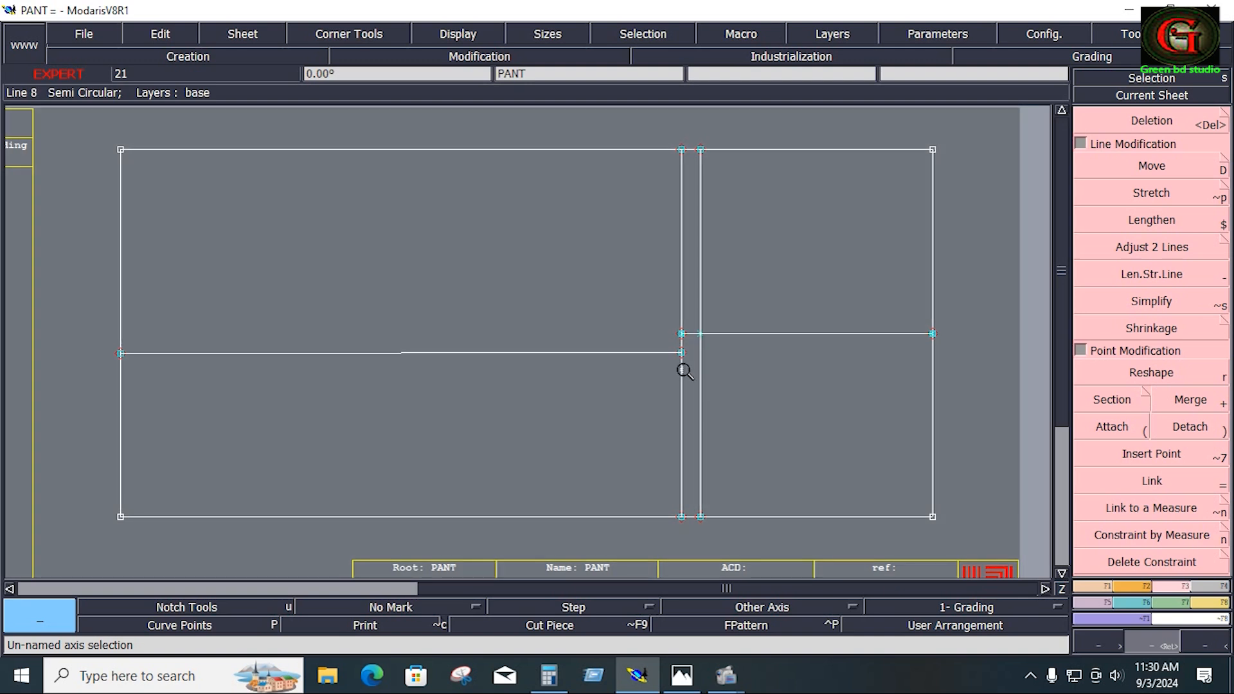
left_click_drag(671, 131, 691, 523)
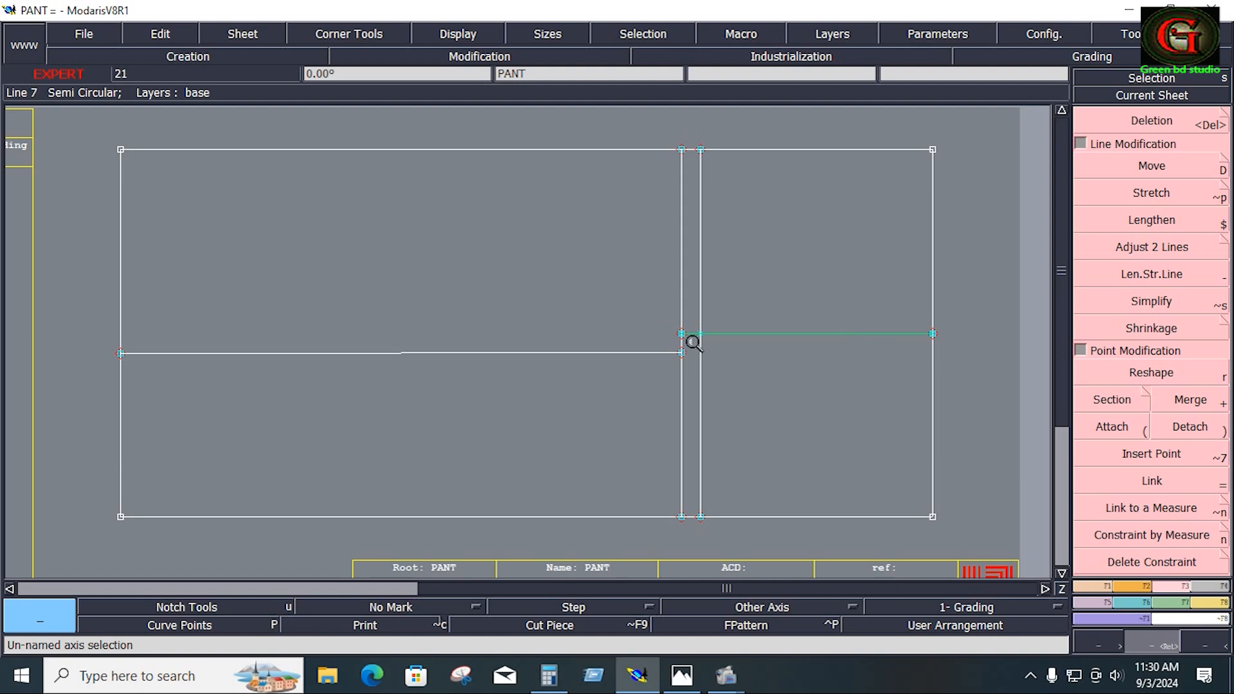
left_click(621, 353)
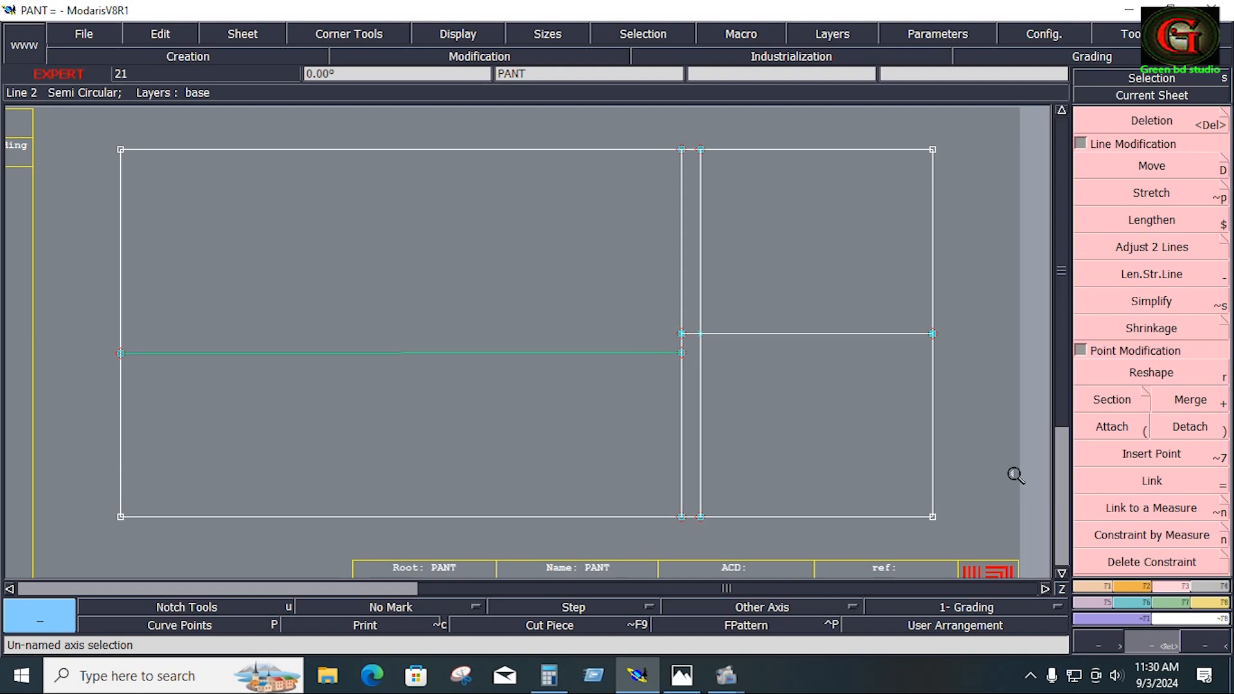
left_click(1005, 439)
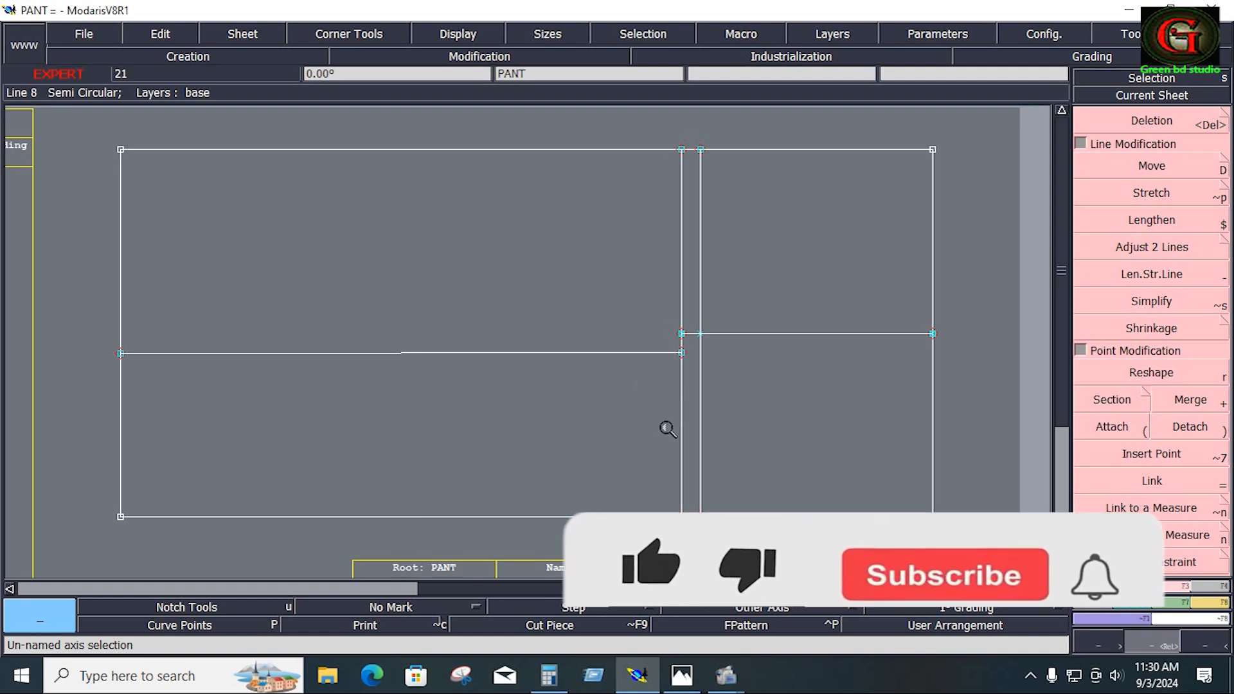
Step: Create a parallel 7.5 inches to the left of the paired verticals' left line
left_click(1094, 586)
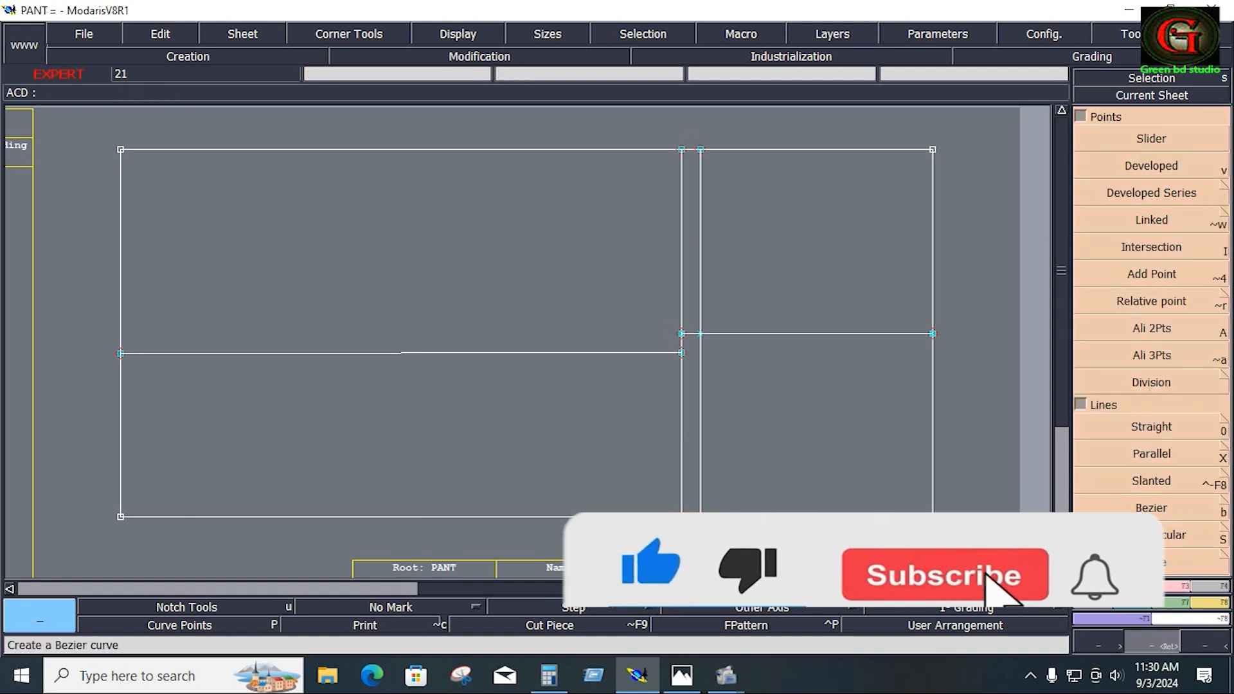
left_click(1147, 447)
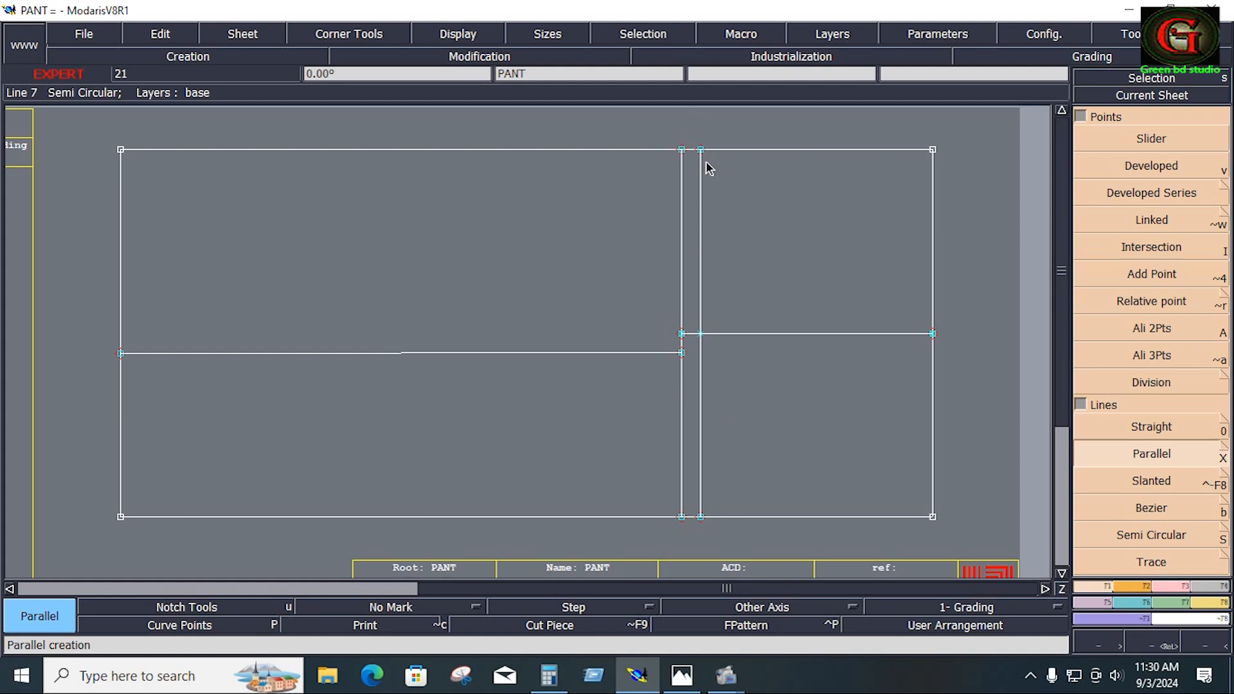
left_click(682, 397)
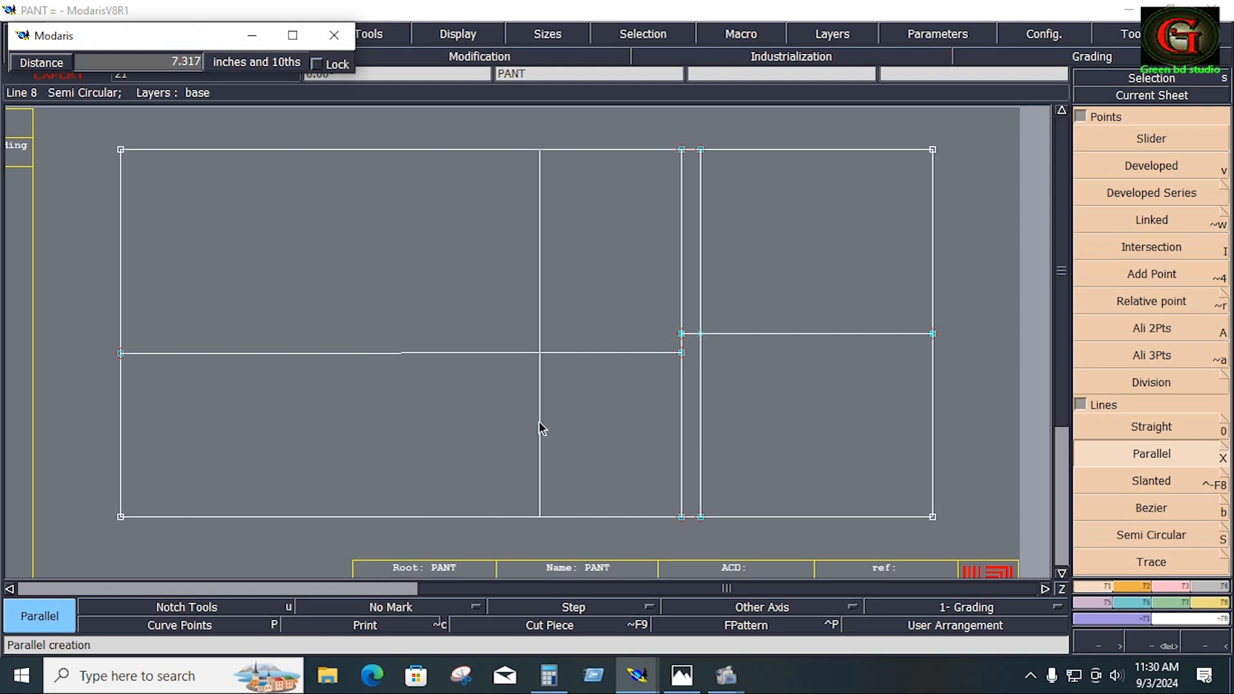
key("Down")
type("7.5")
key("Return")
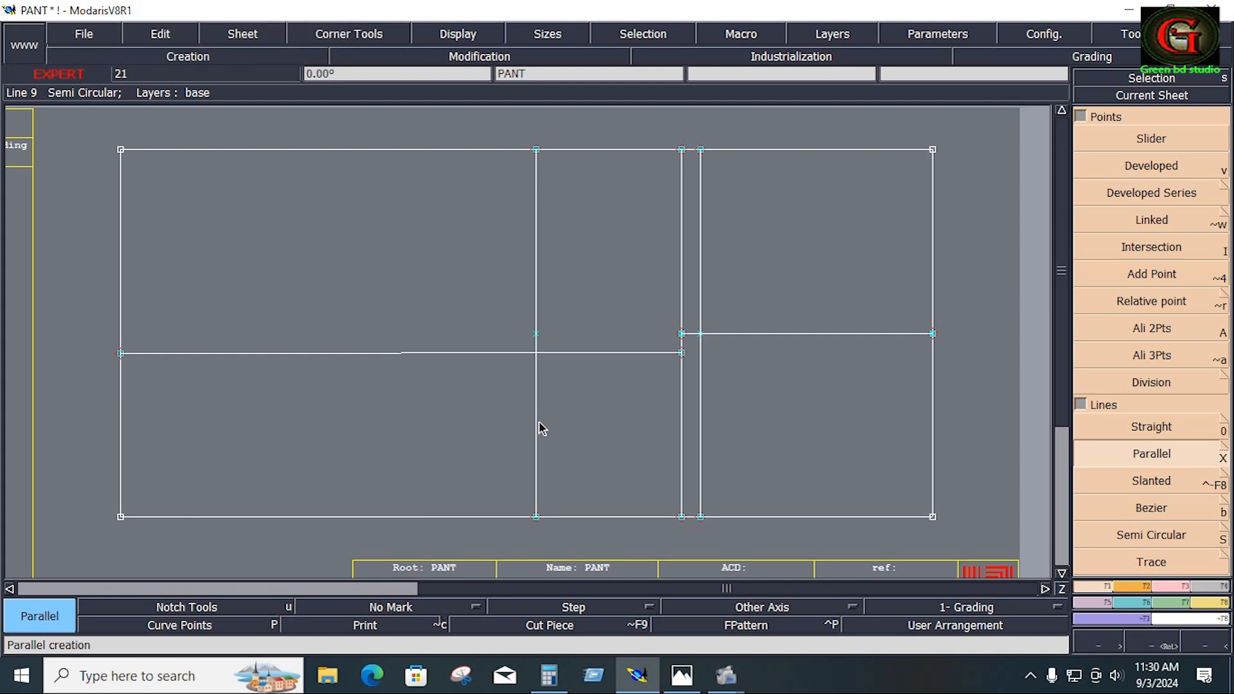
Step: Add another parallel 14 inches to the left of the same vertical
left_click(681, 407)
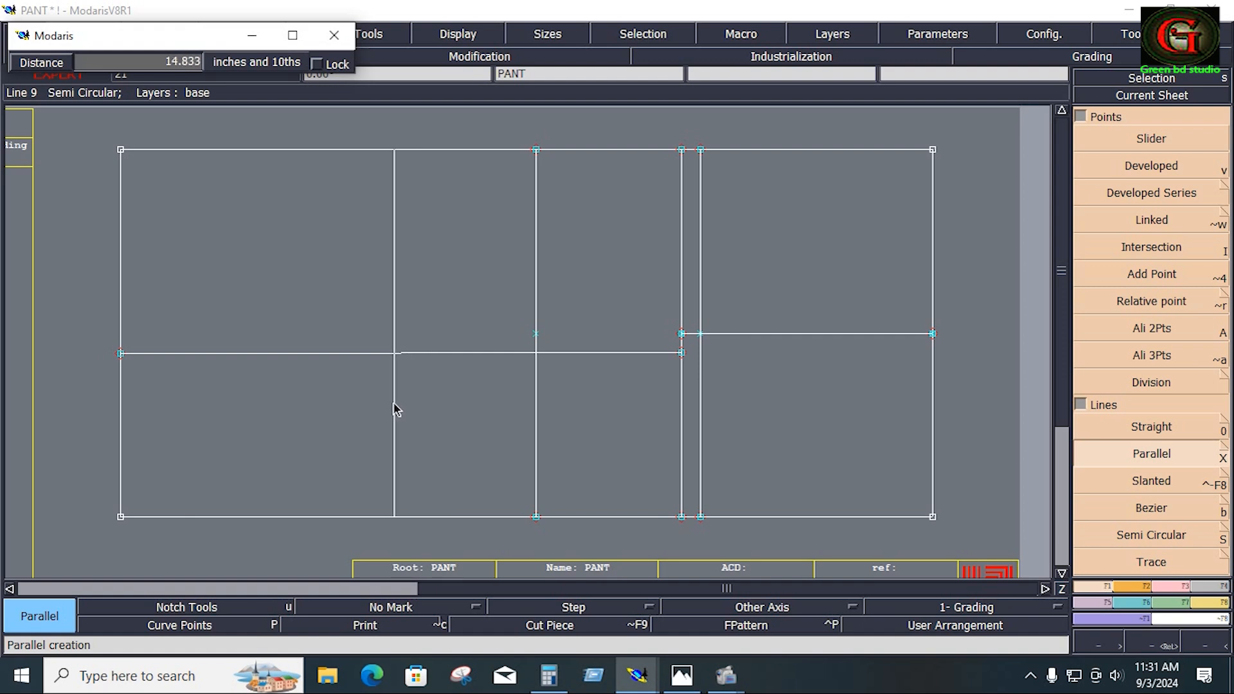
type("14")
key("Return")
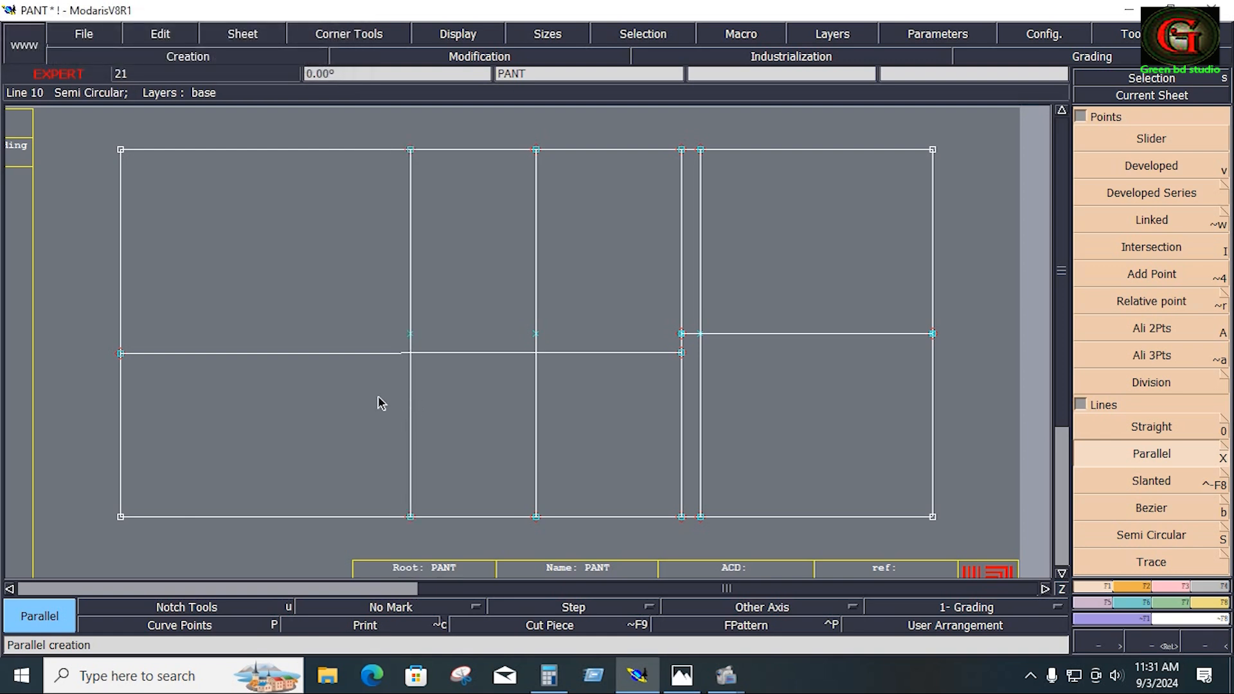
Step: Try a further parallel from the same vertical, undo it, and try one about 8 inches inside the rectangle's left short edge
left_click(680, 383)
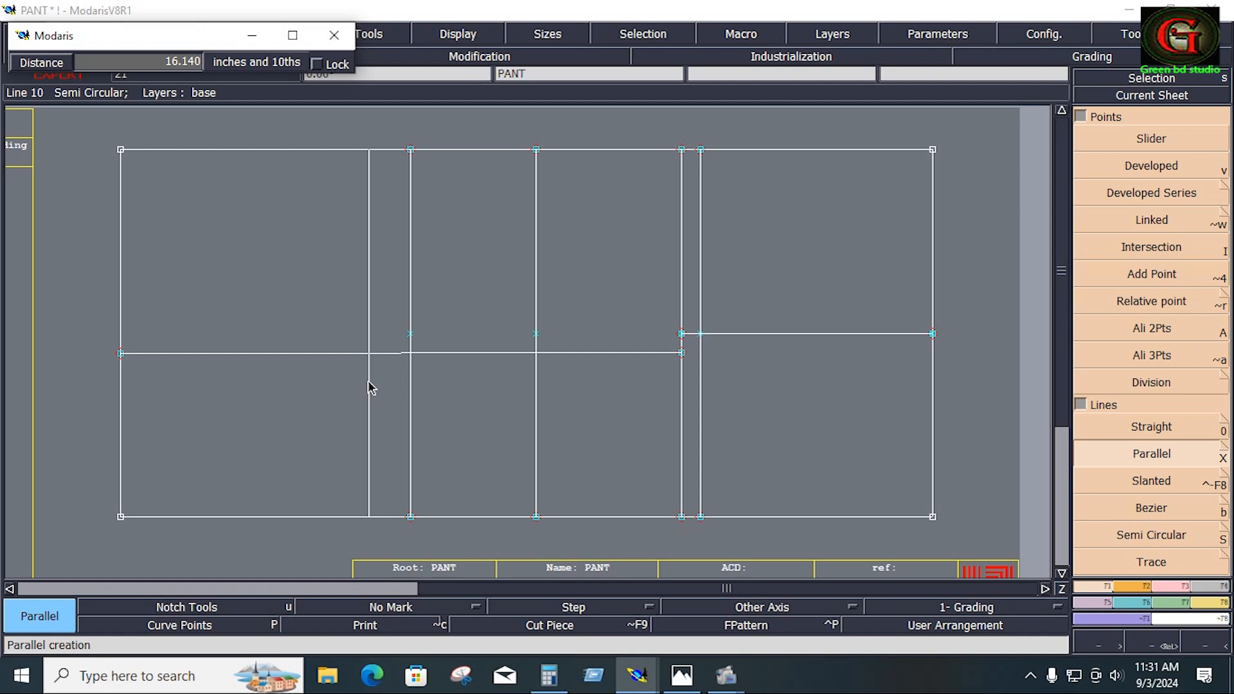
key("ctrl+z")
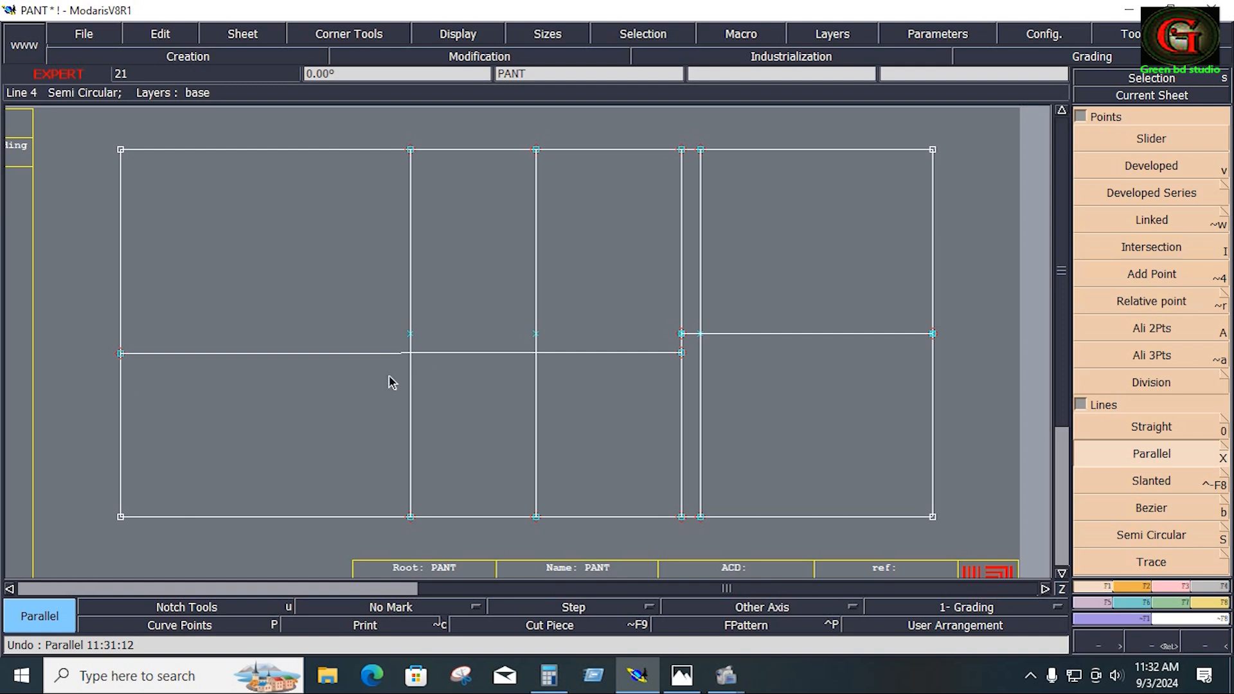
left_click(123, 397)
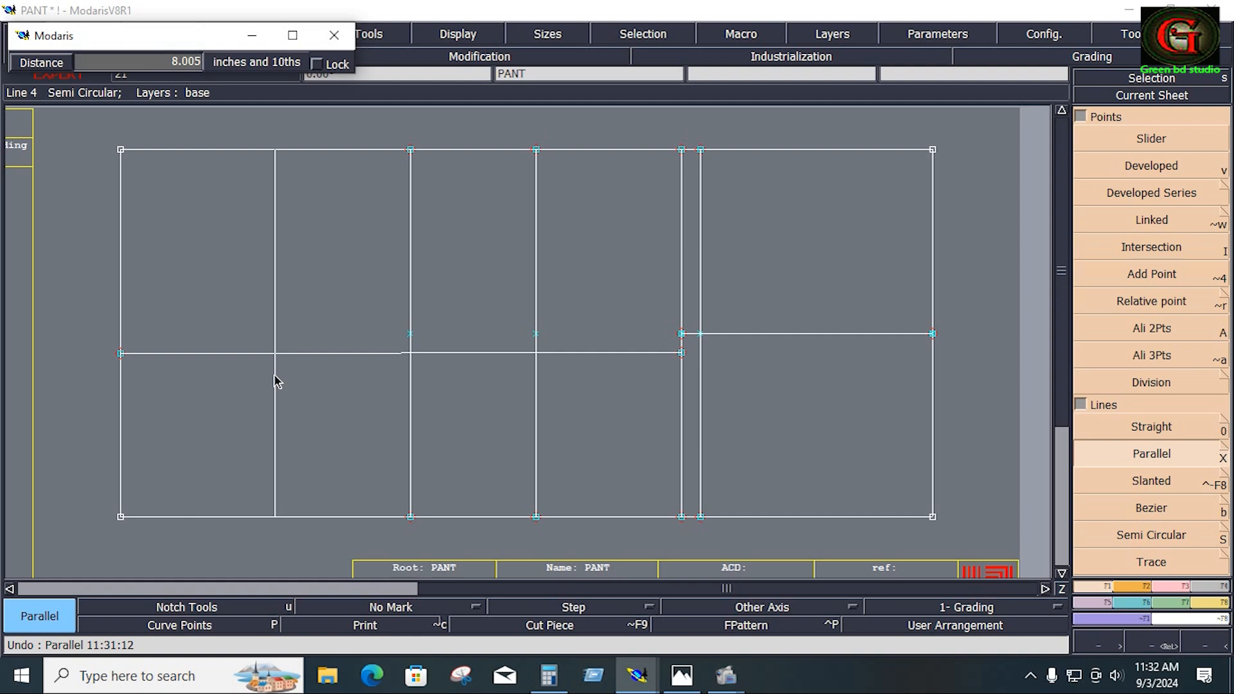
left_click(276, 381)
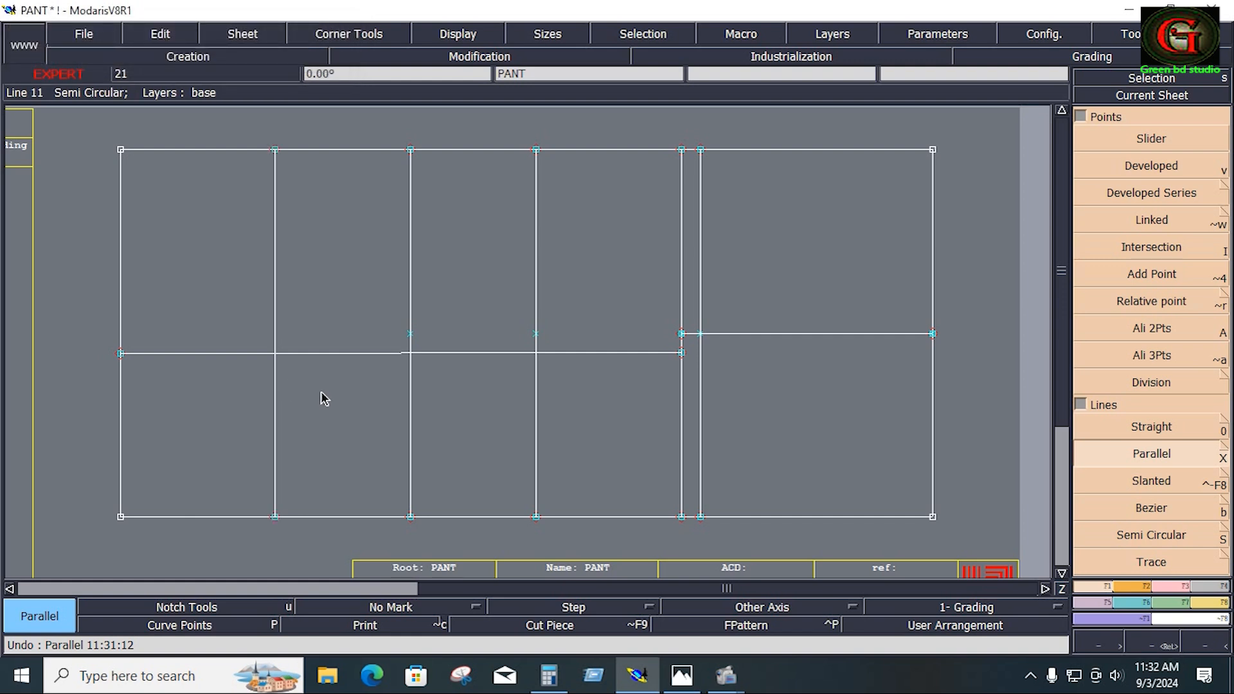
Step: Place a parallel about 20.9 inches to the left of the paired verticals' left line
left_click(682, 394)
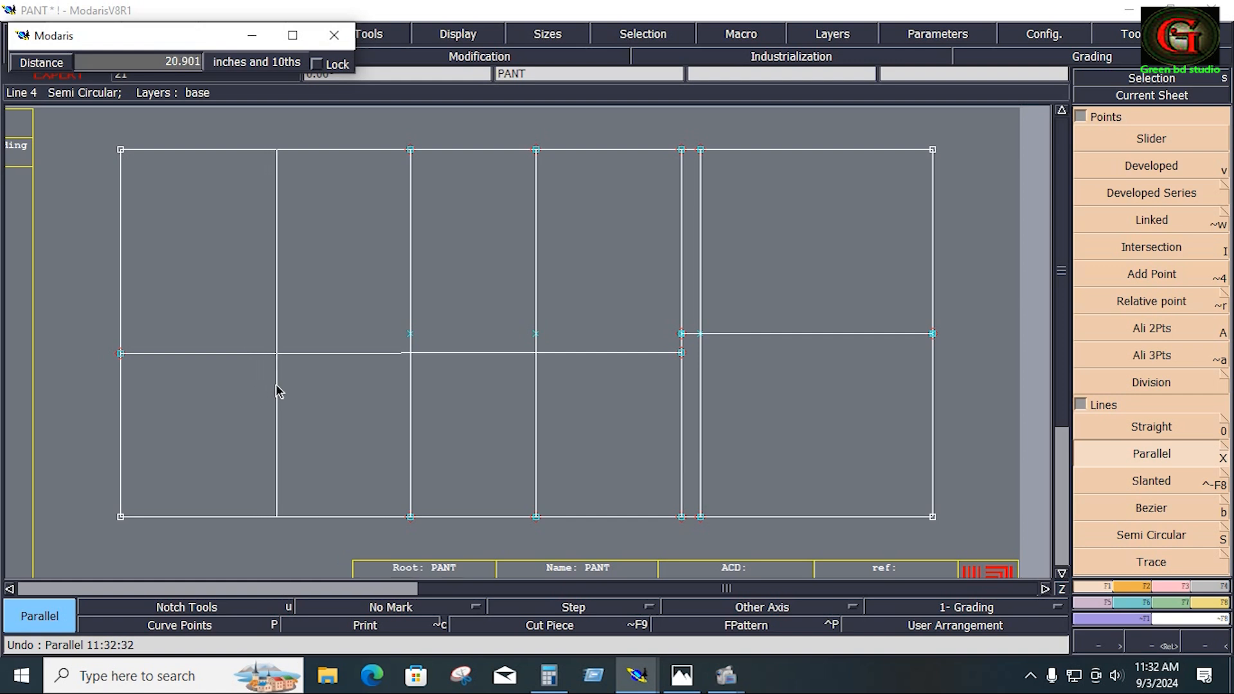
left_click(278, 391)
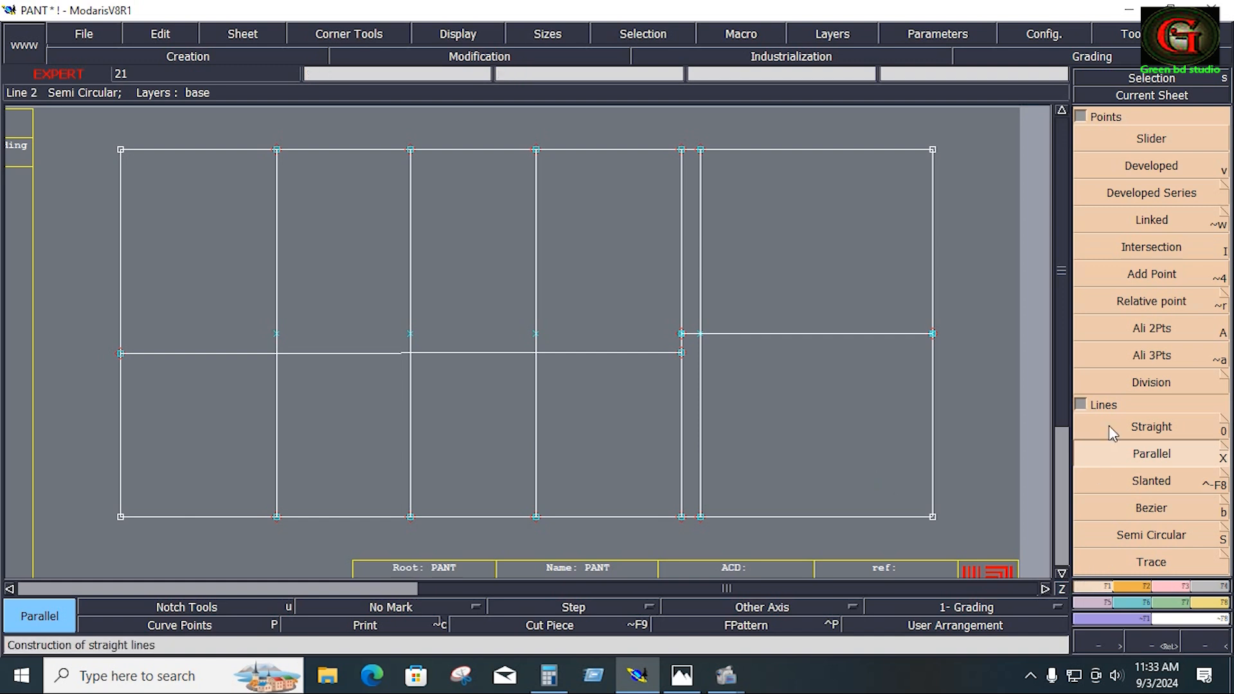
Step: Straighten the left horizontal line with Ali 2Pts, using its two end points as the axis
left_click(1141, 337)
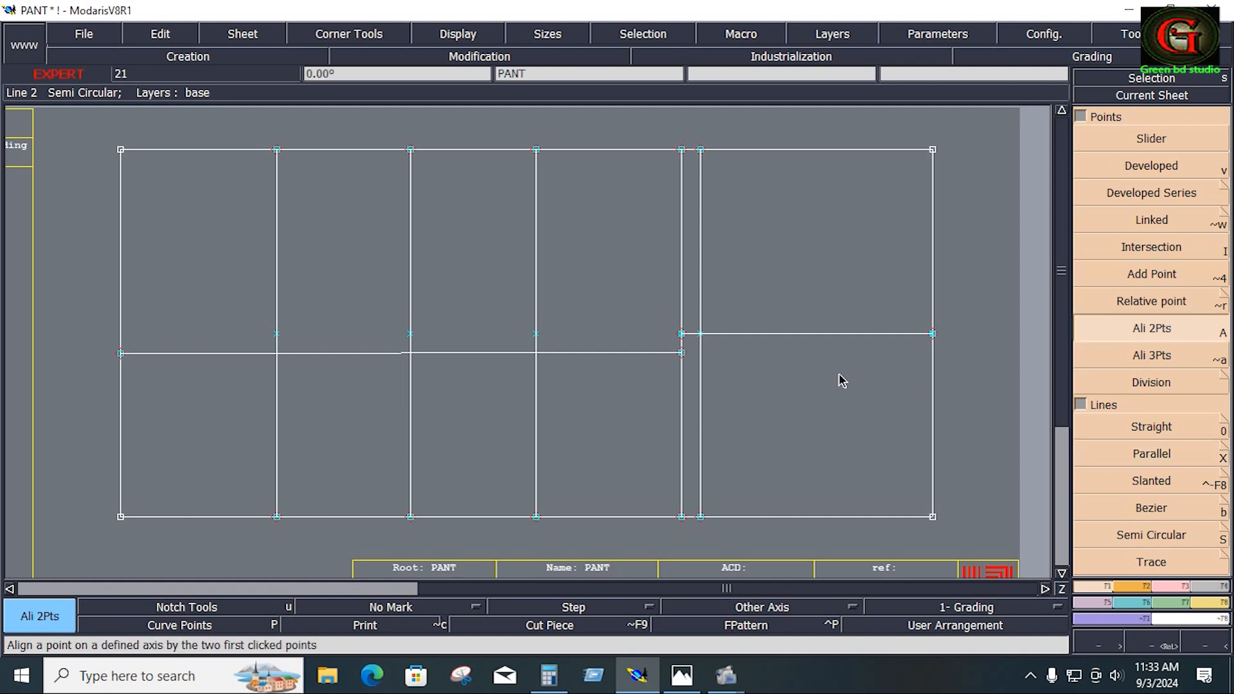
left_click(684, 354)
left_click(123, 356)
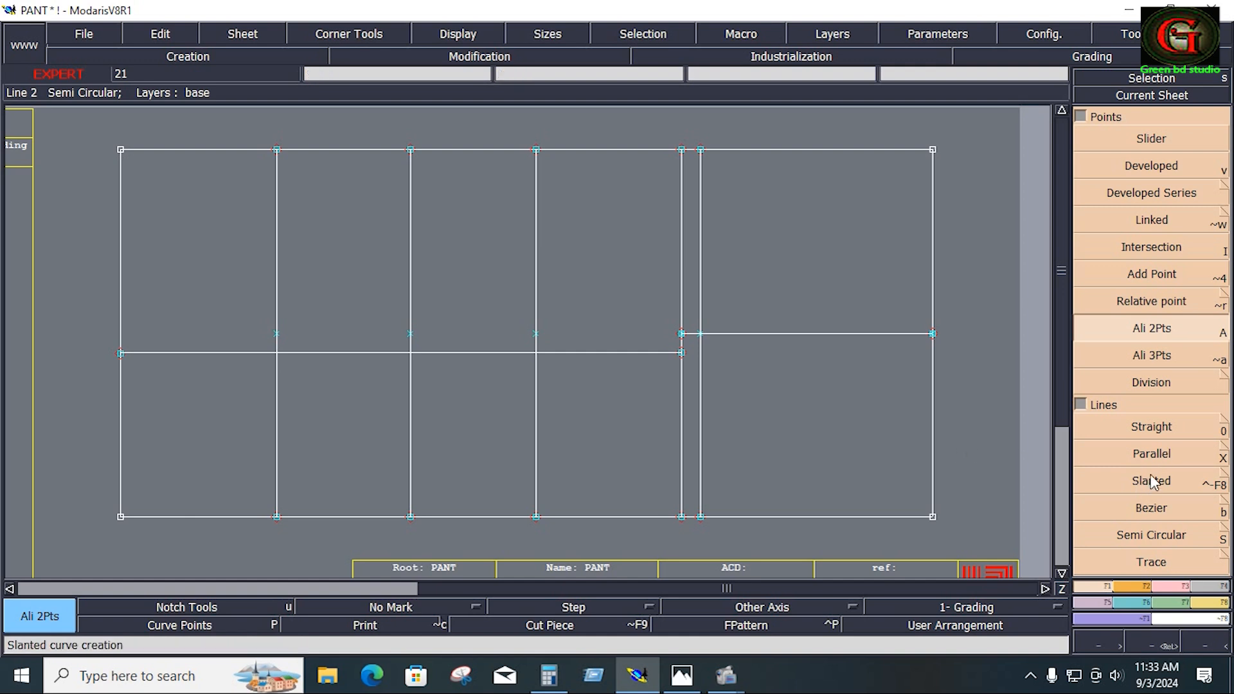
Step: Try a parallel of the paired verticals' right line at a distance of 3.5 inches, and undo it
left_click(1158, 457)
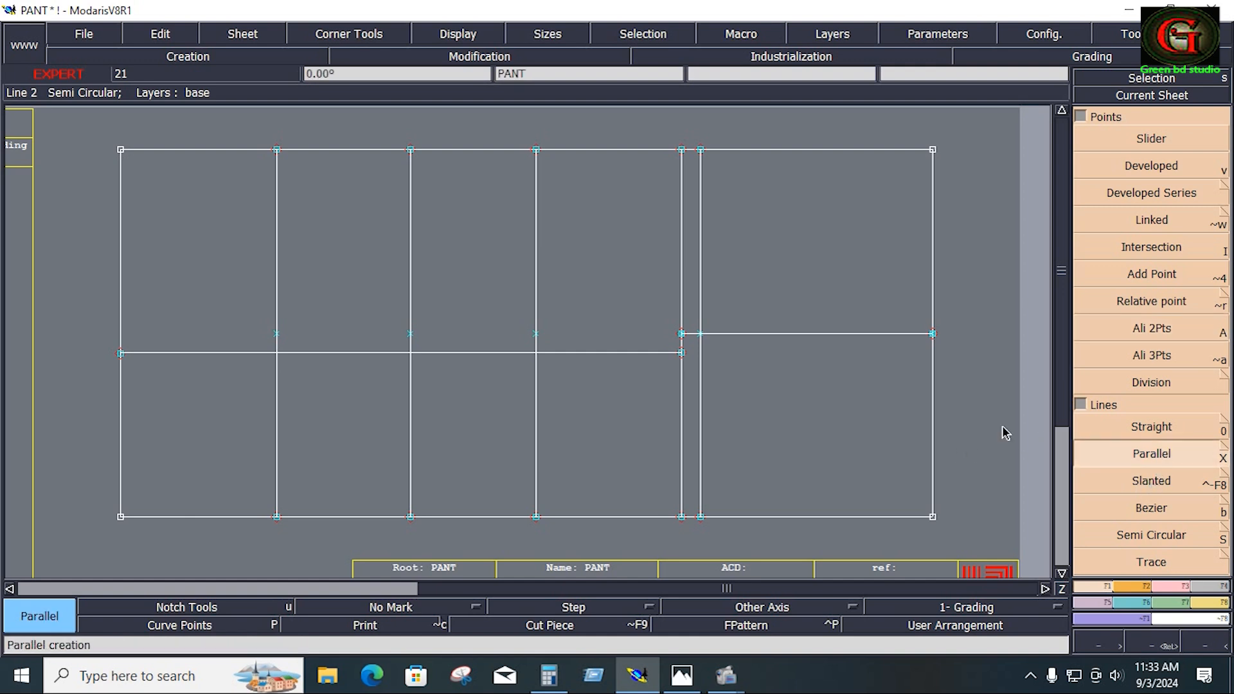
left_click(701, 399)
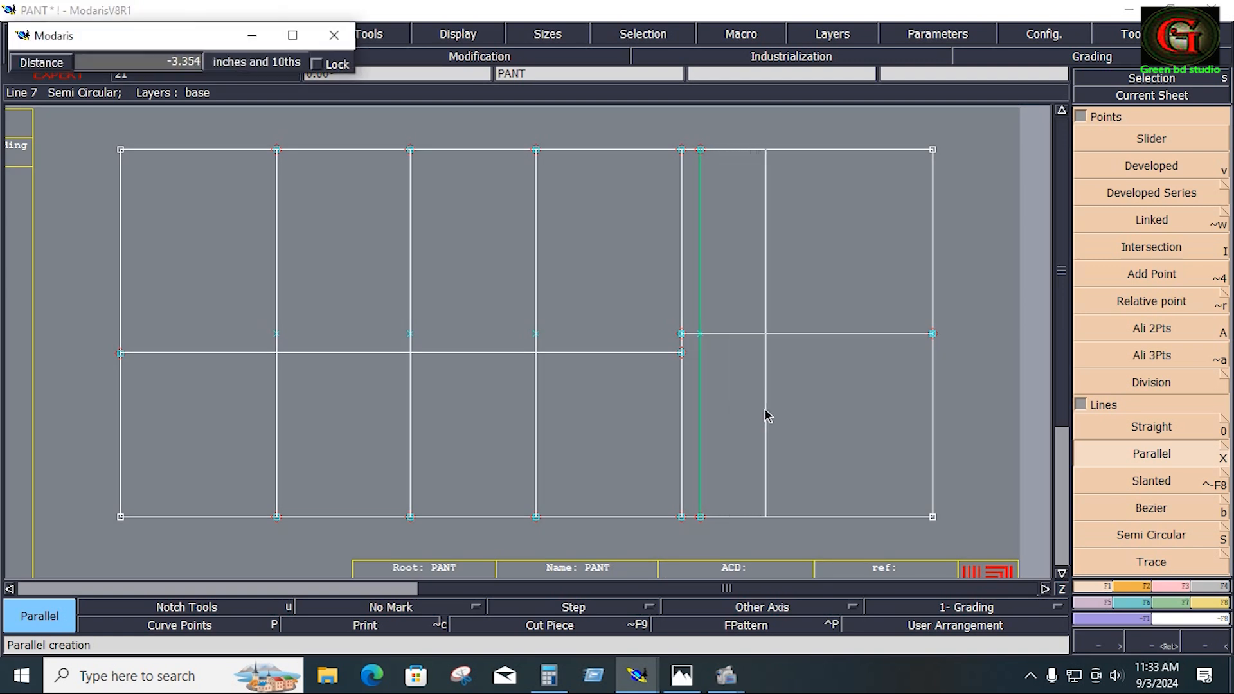
type("3.5")
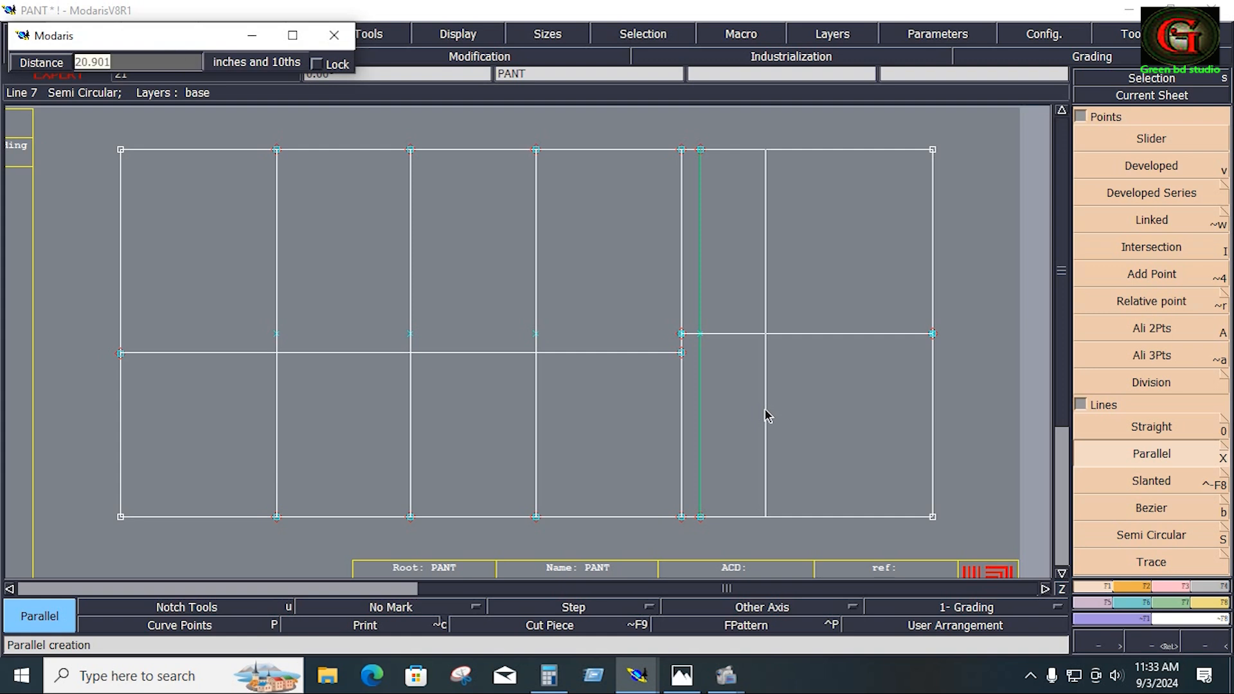
key("Return")
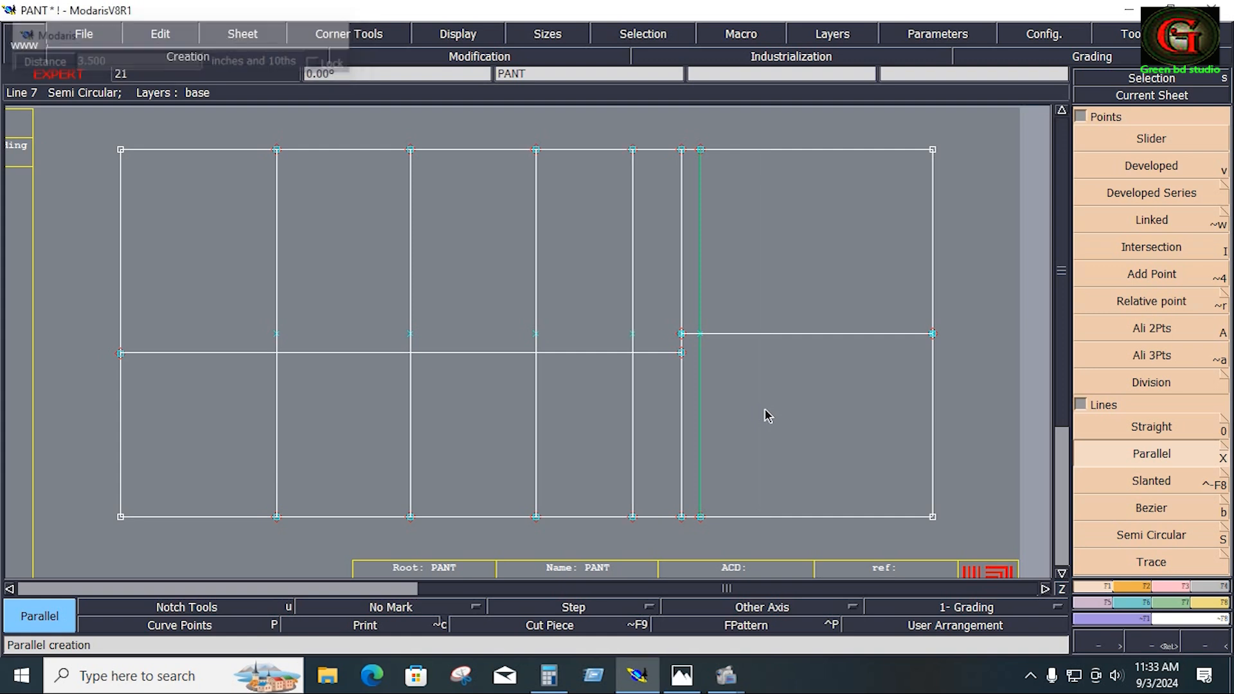
key("ctrl+z")
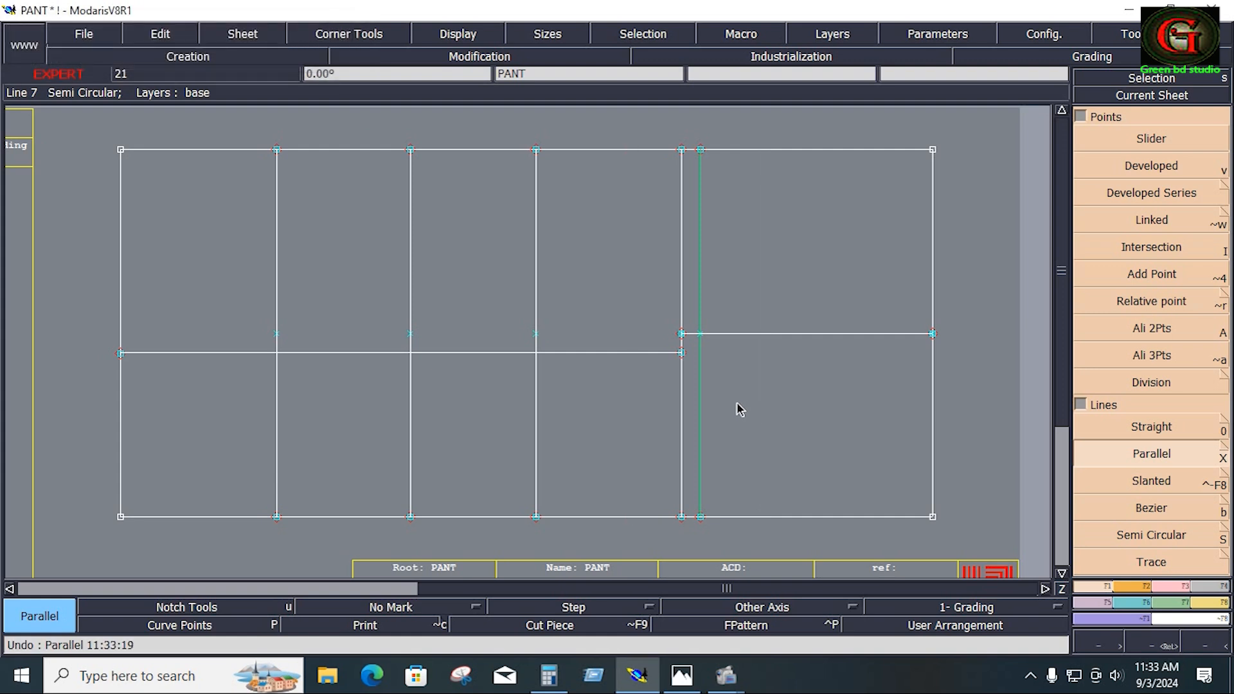
Step: Create a parallel of the paired verticals' right line at -3.5 inches, on the side of the rectangle's right short edge
left_click(703, 394)
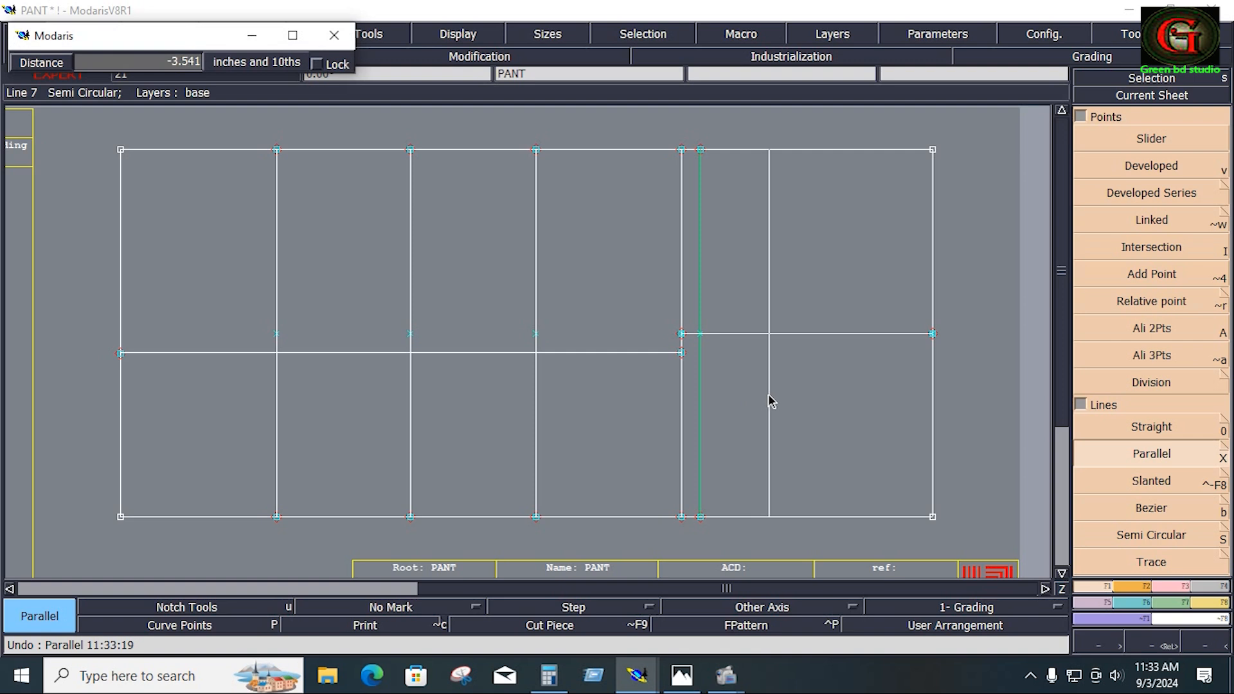
type("3.500-3.500")
key("Return")
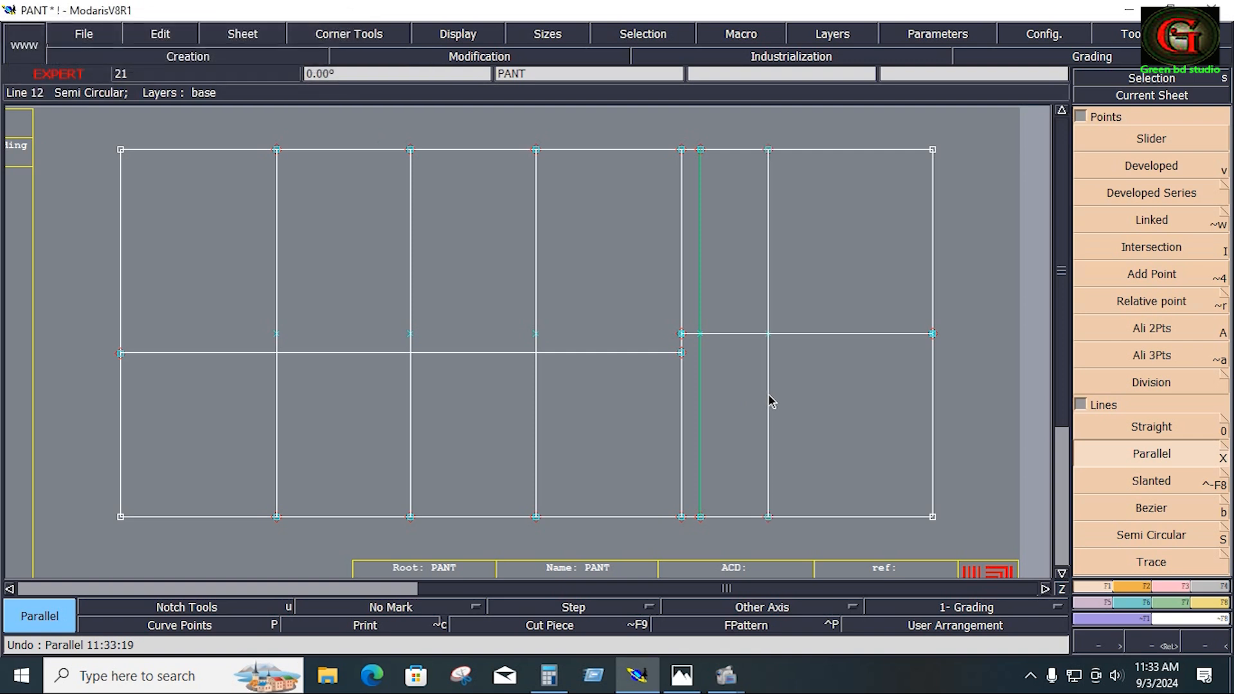
Step: Try a parallel of the rectangle's right short edge just beyond the newest vertical, and undo it
left_click(933, 437)
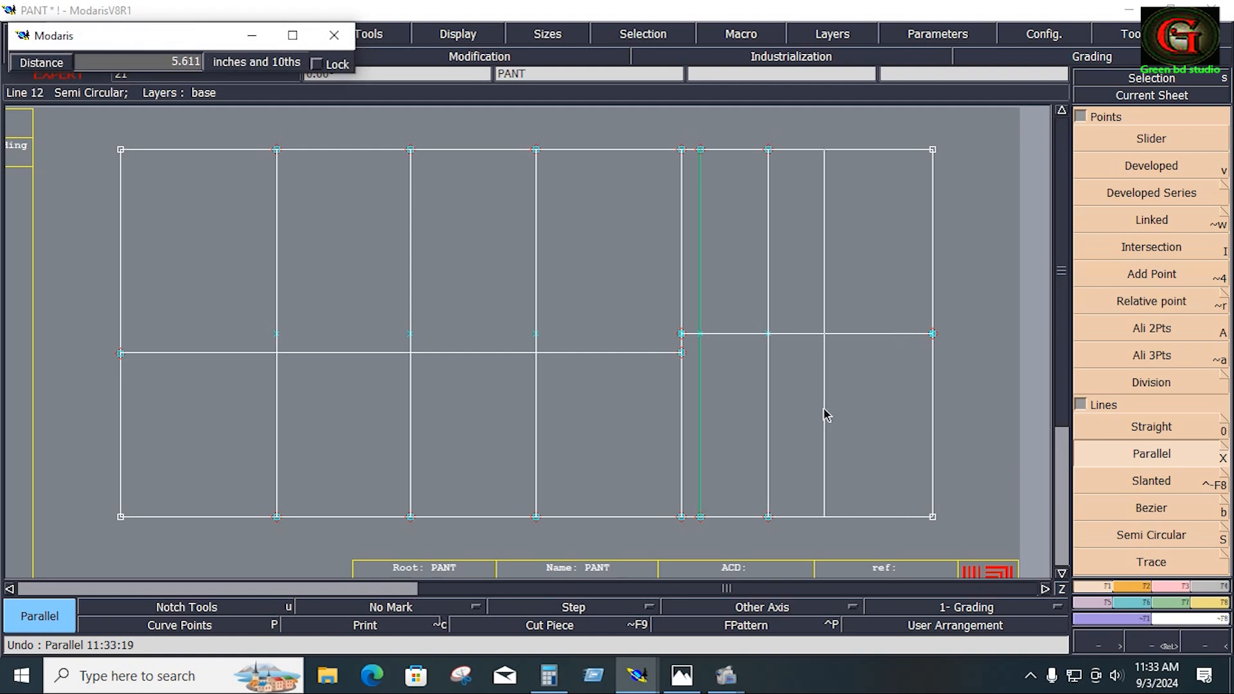
left_click(793, 394)
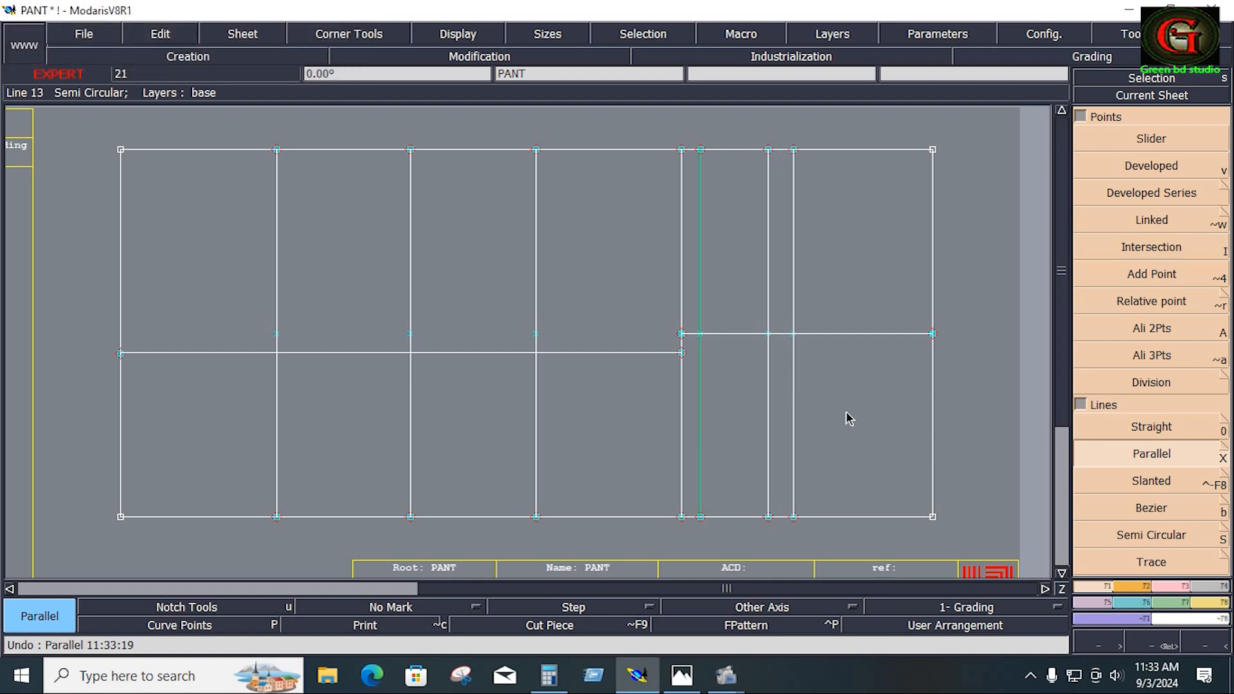
key("ctrl+z")
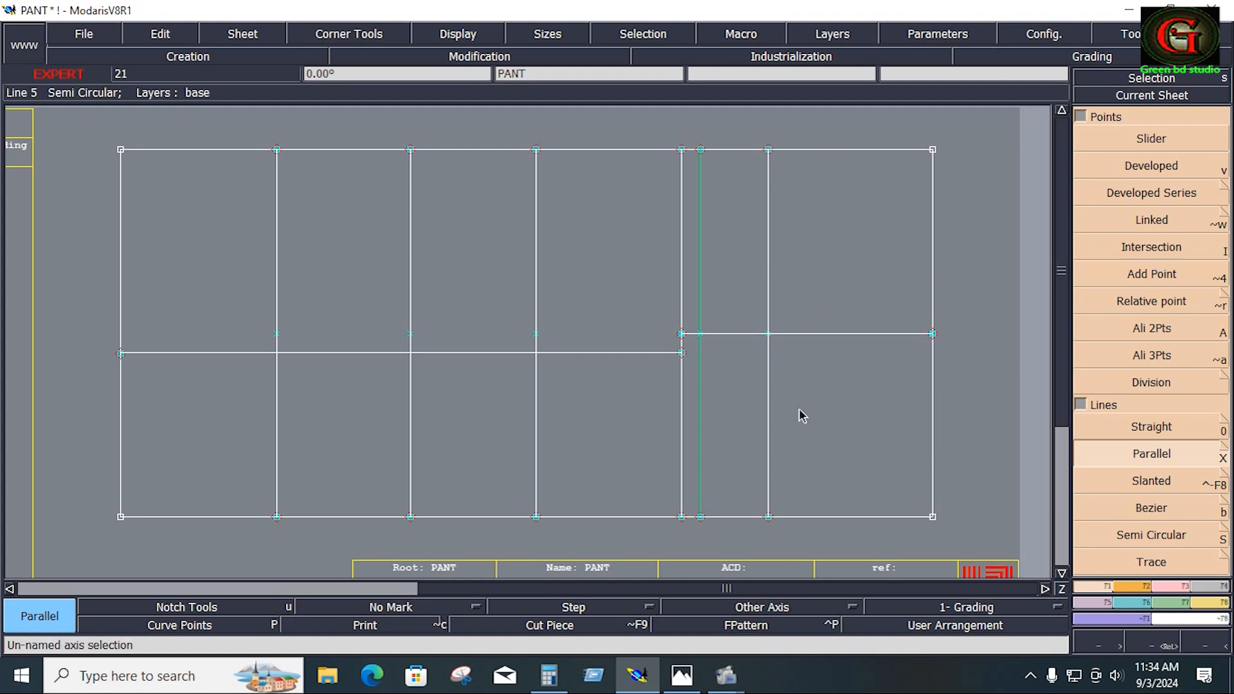
Step: Create a parallel of the rectangle's right short edge at a distance of 4.5 inches, inside the rectangle
left_click(817, 438)
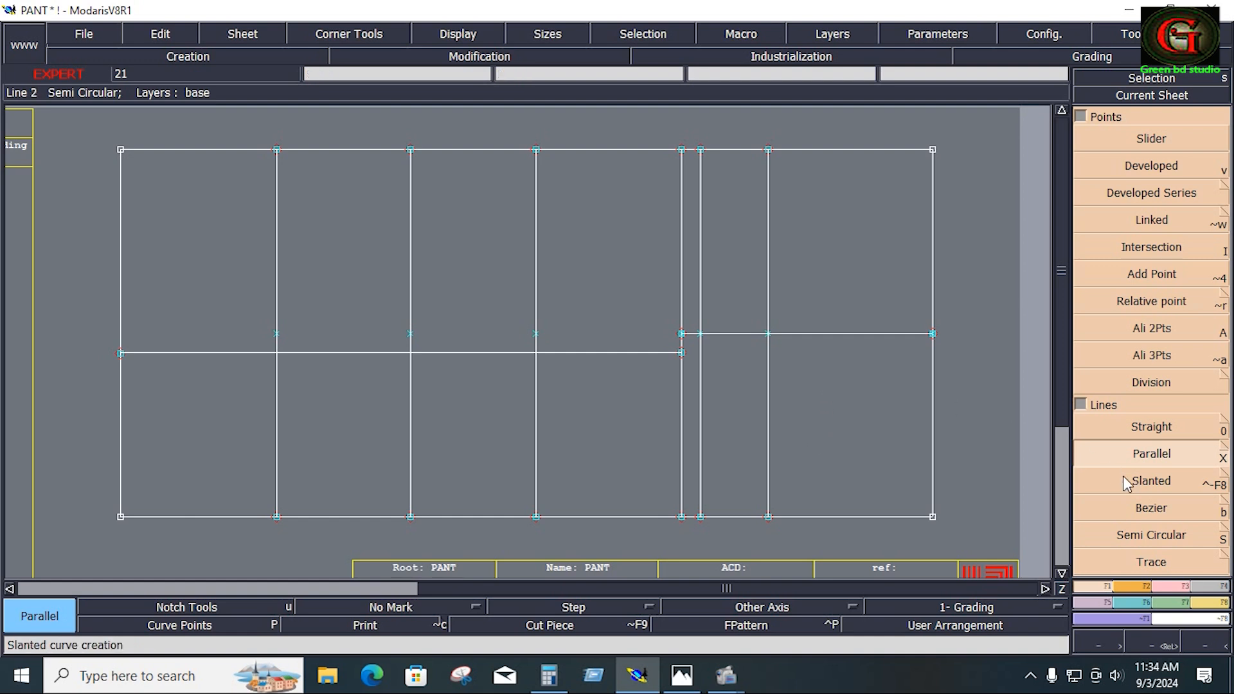
left_click(1125, 457)
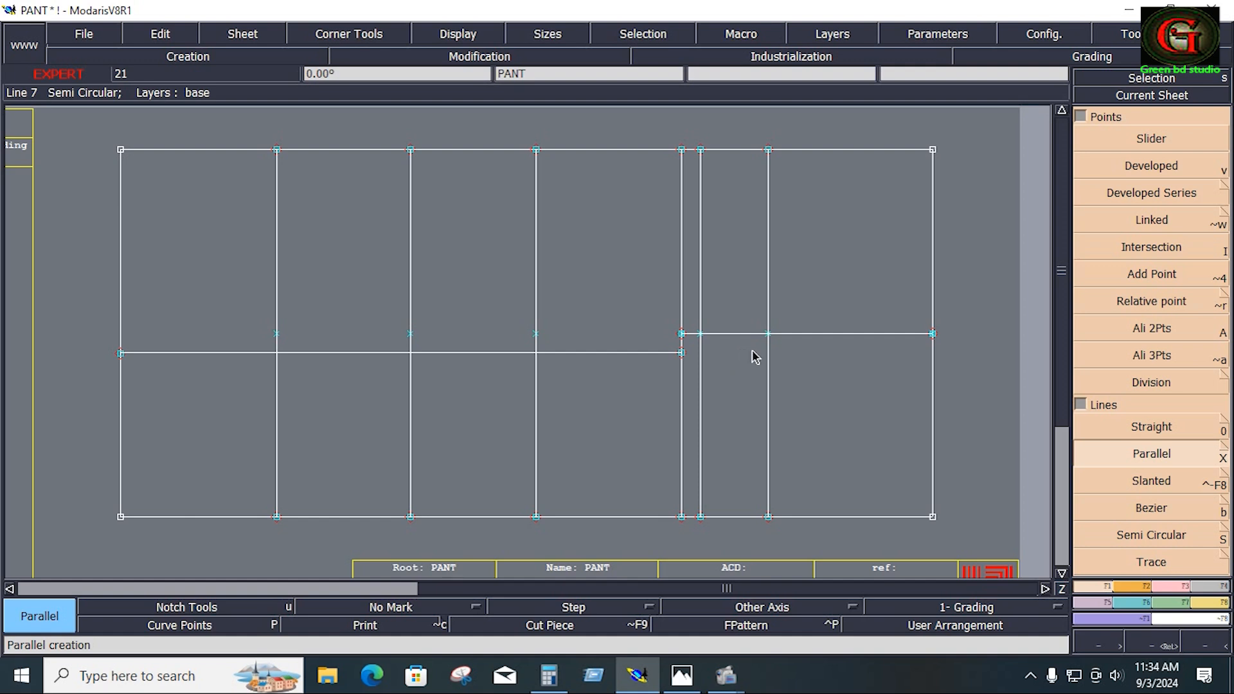
left_click(1143, 455)
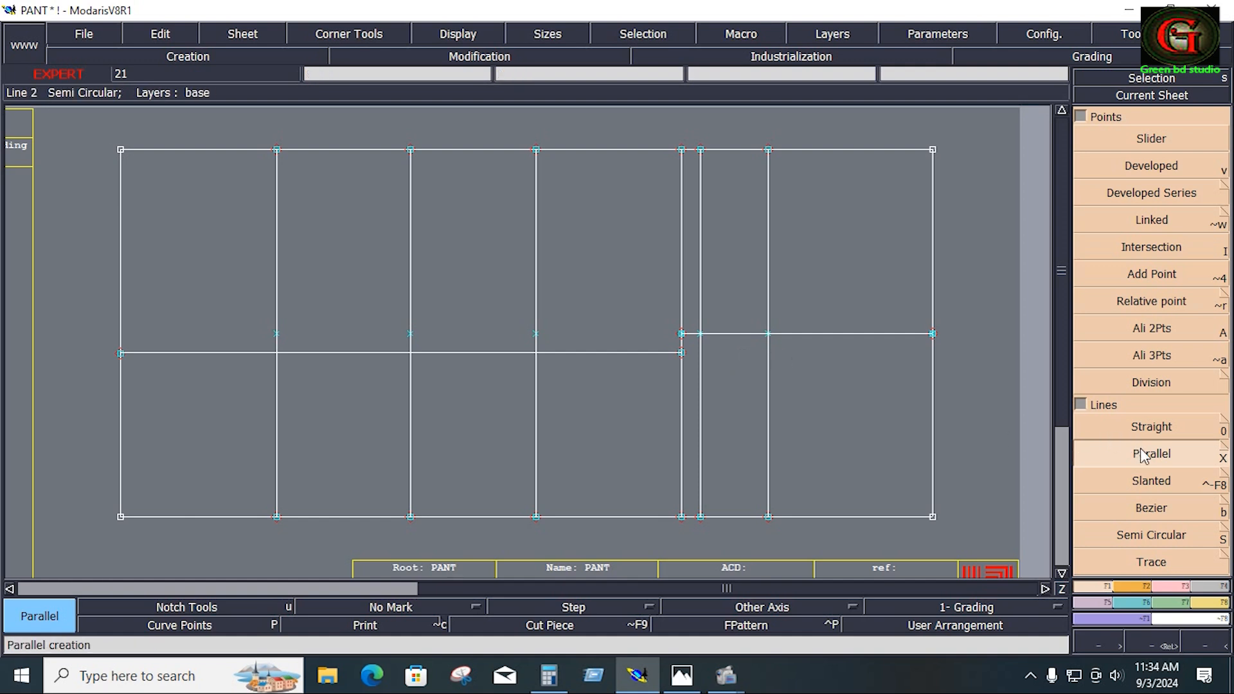
left_click(933, 375)
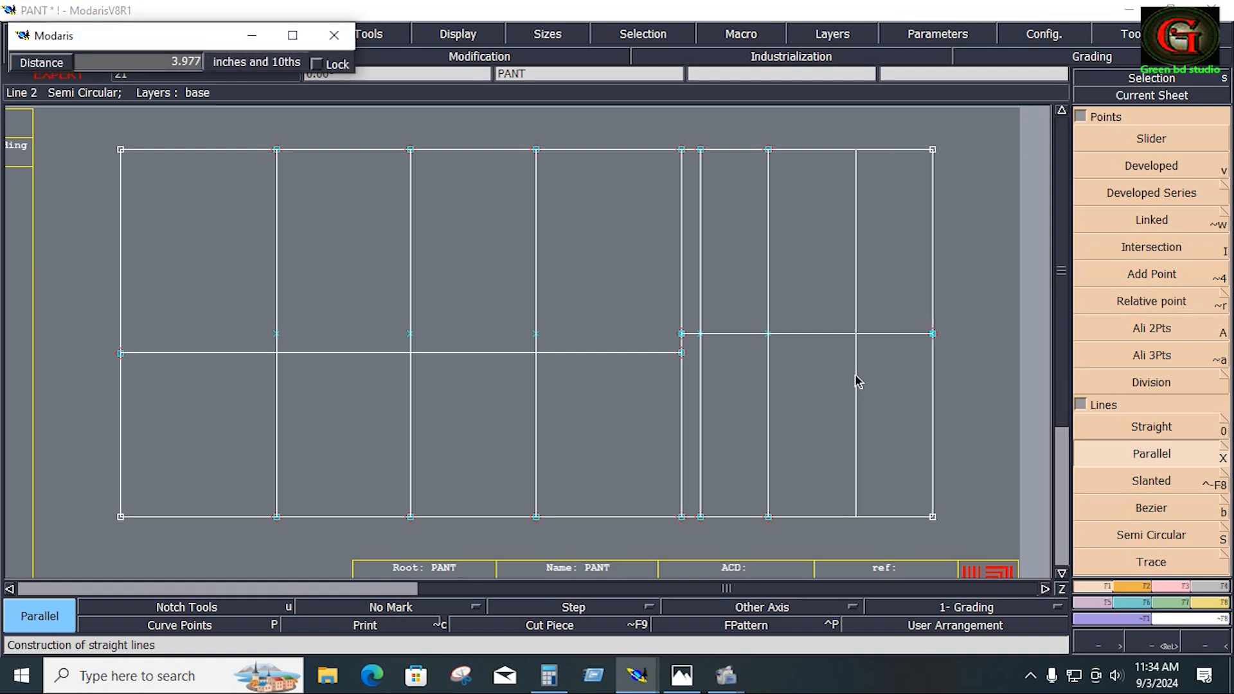
type("7.198")
type("4")
type(".5")
key("Return")
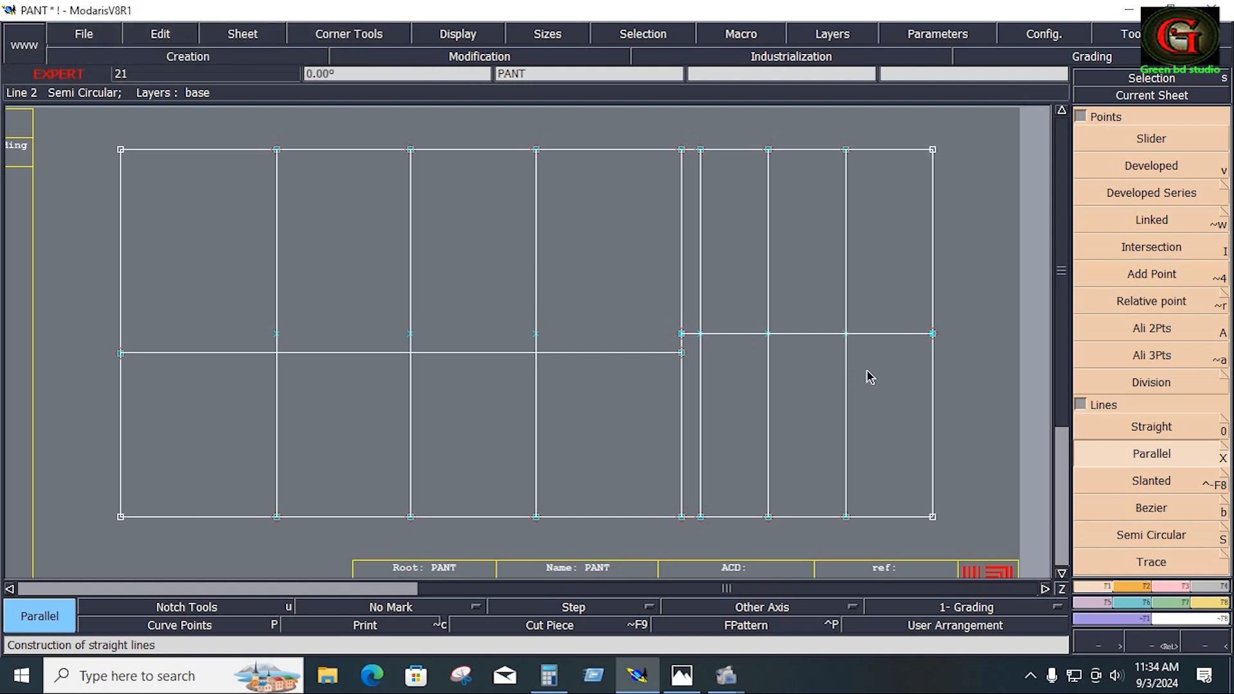
left_click(771, 376)
left_click_drag(104, 251, 957, 418)
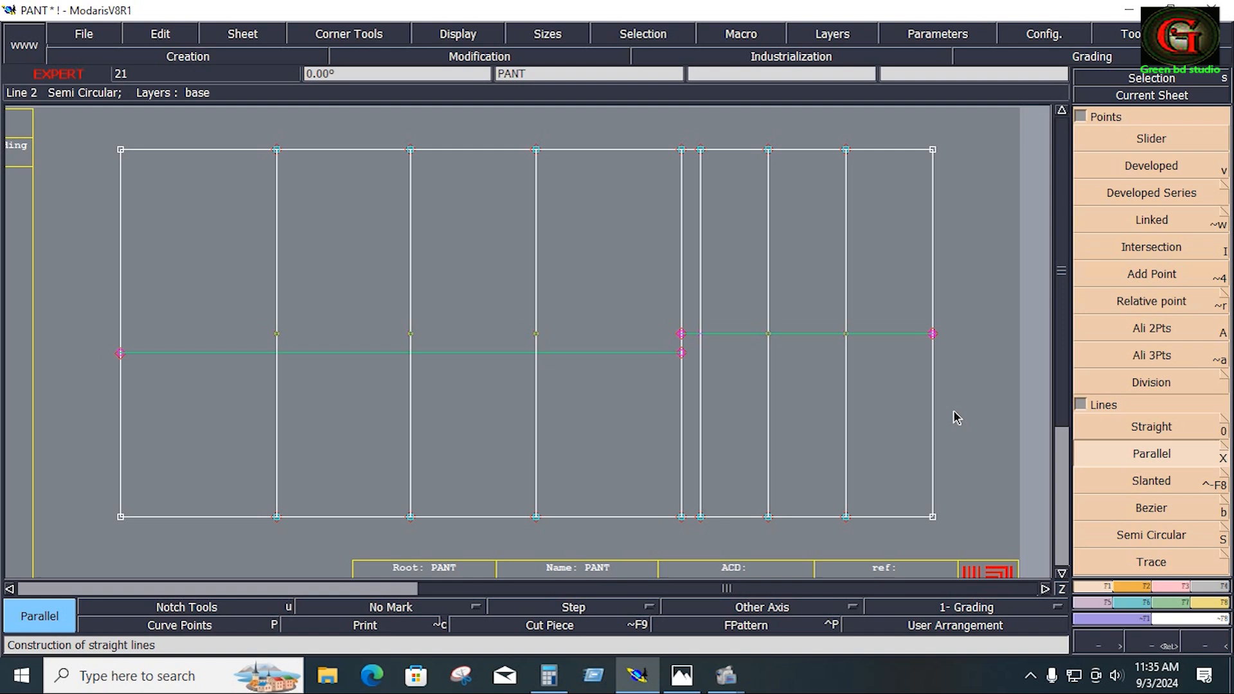
left_click(960, 406)
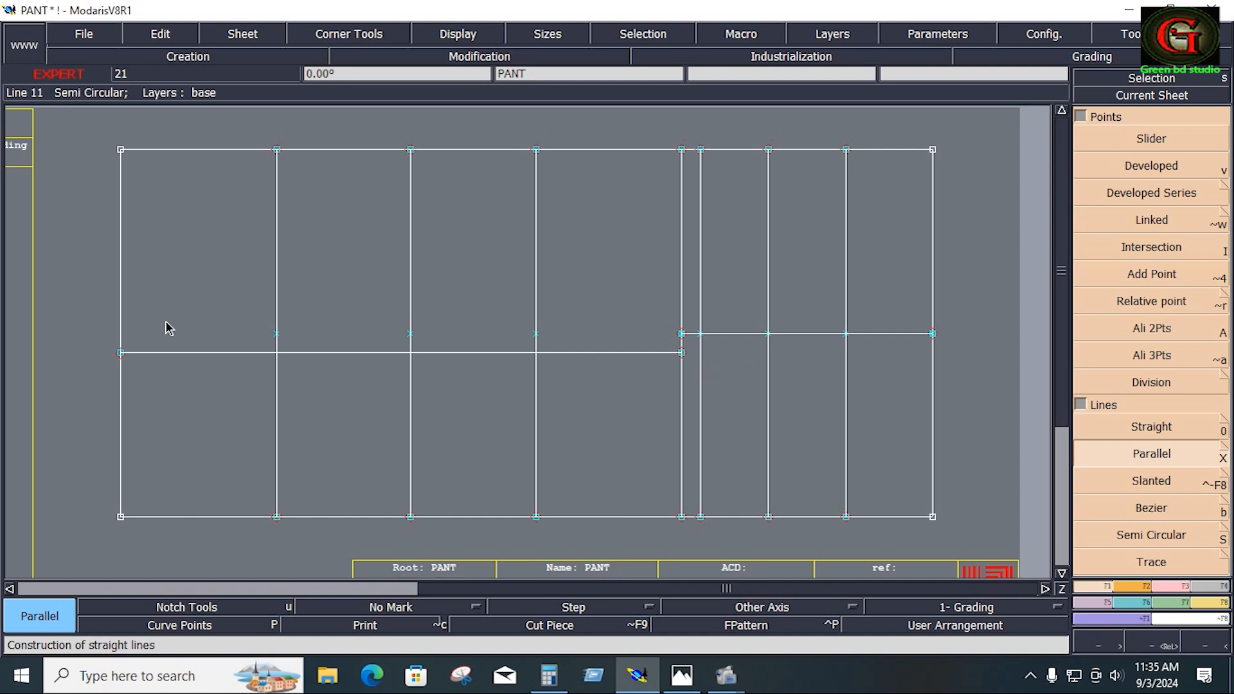
Step: Delete the three stray points just above the left horizontal line, one on each of the three verticals it crosses
left_click_drag(221, 288, 547, 351)
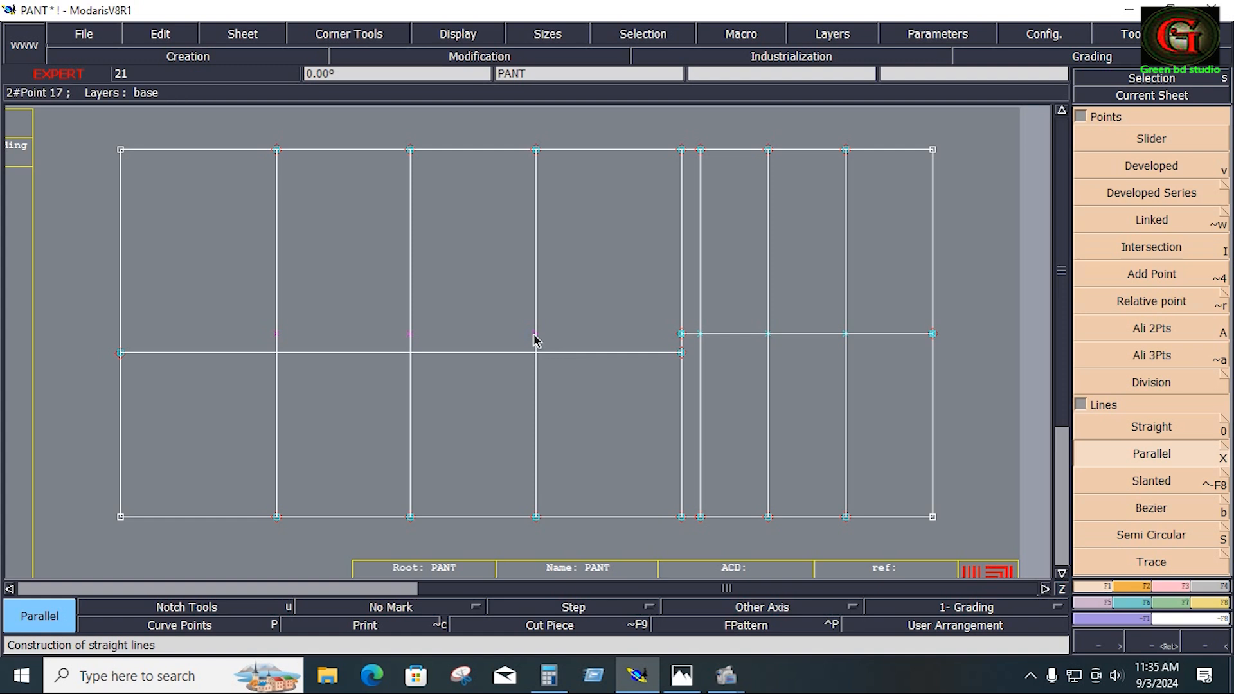
key("Delete")
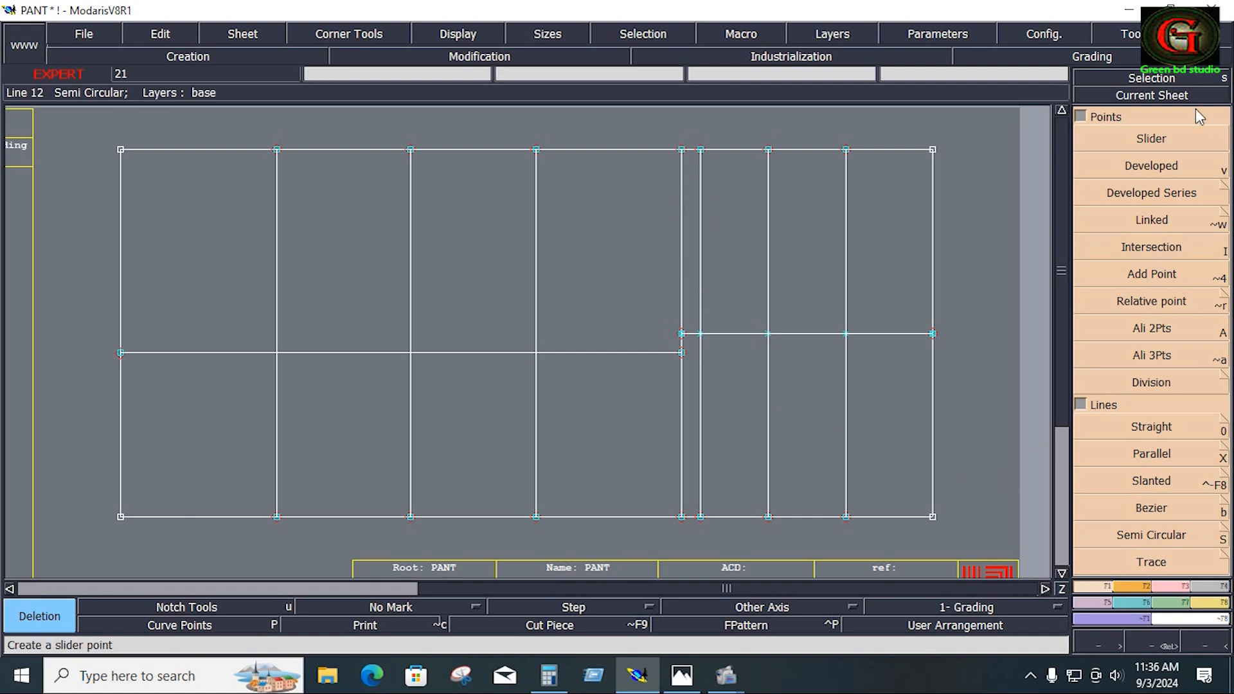
Step: Place a developed point on the vertical joining the two horizontals, above the inner end of the right horizontal
left_click(1167, 169)
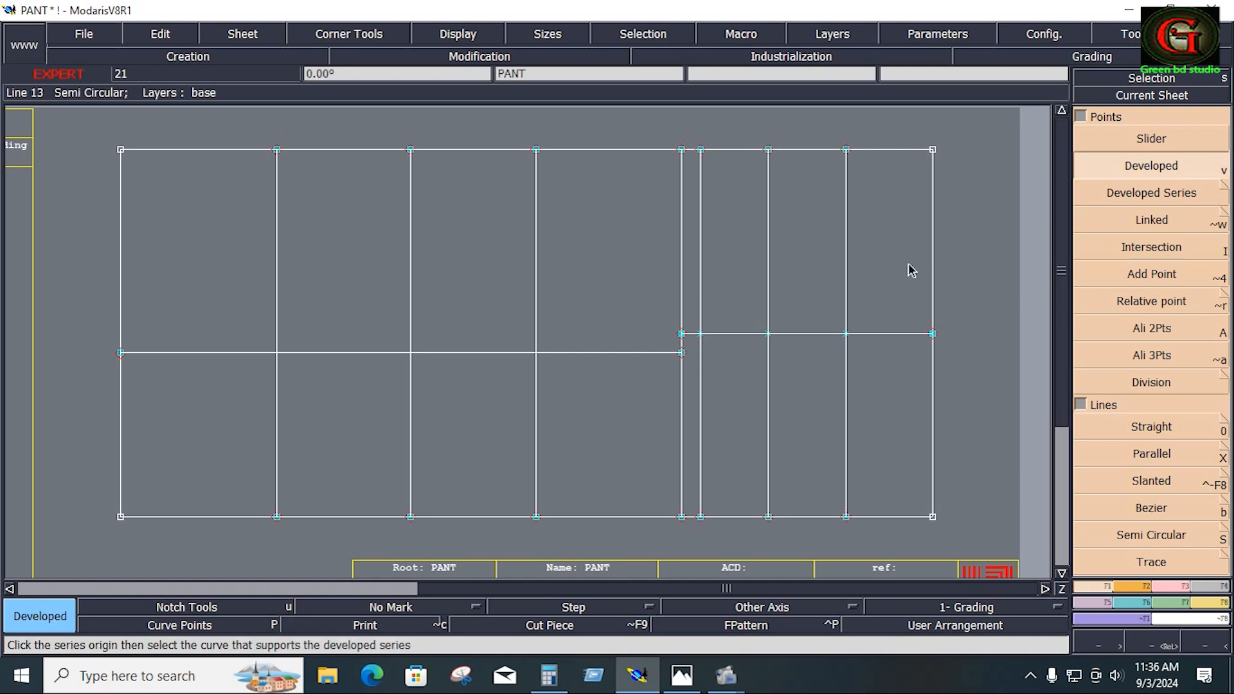
left_click(682, 334)
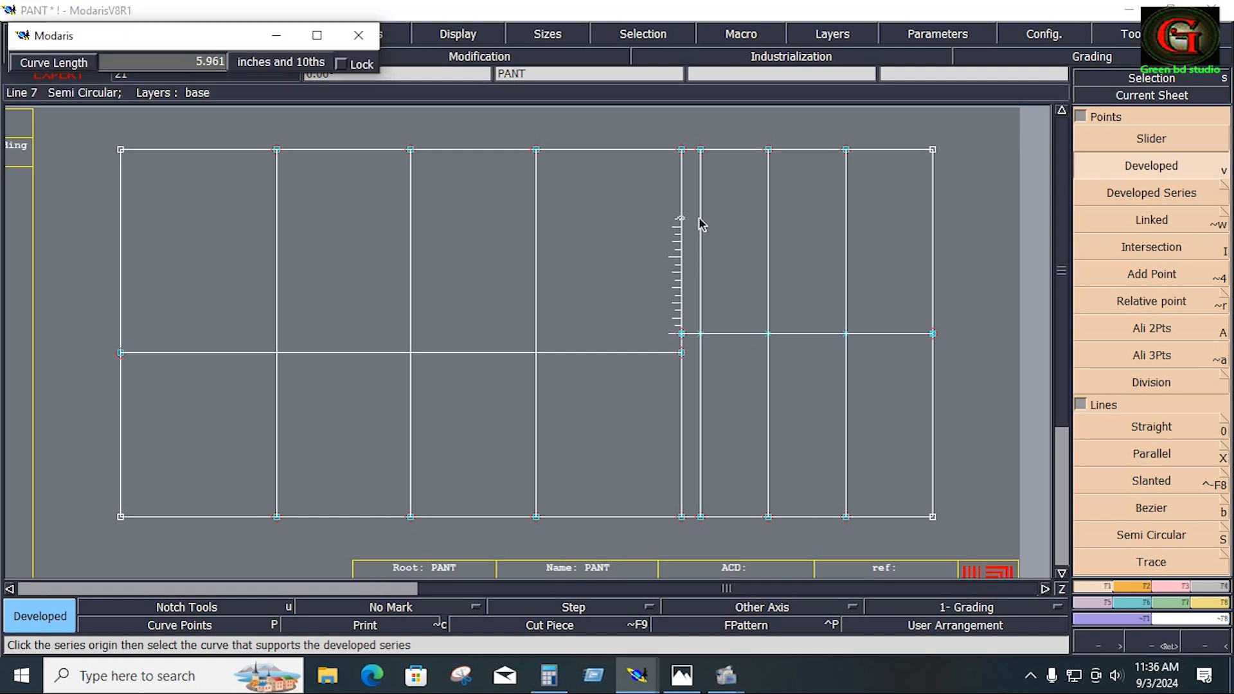
key("Down")
key("Return")
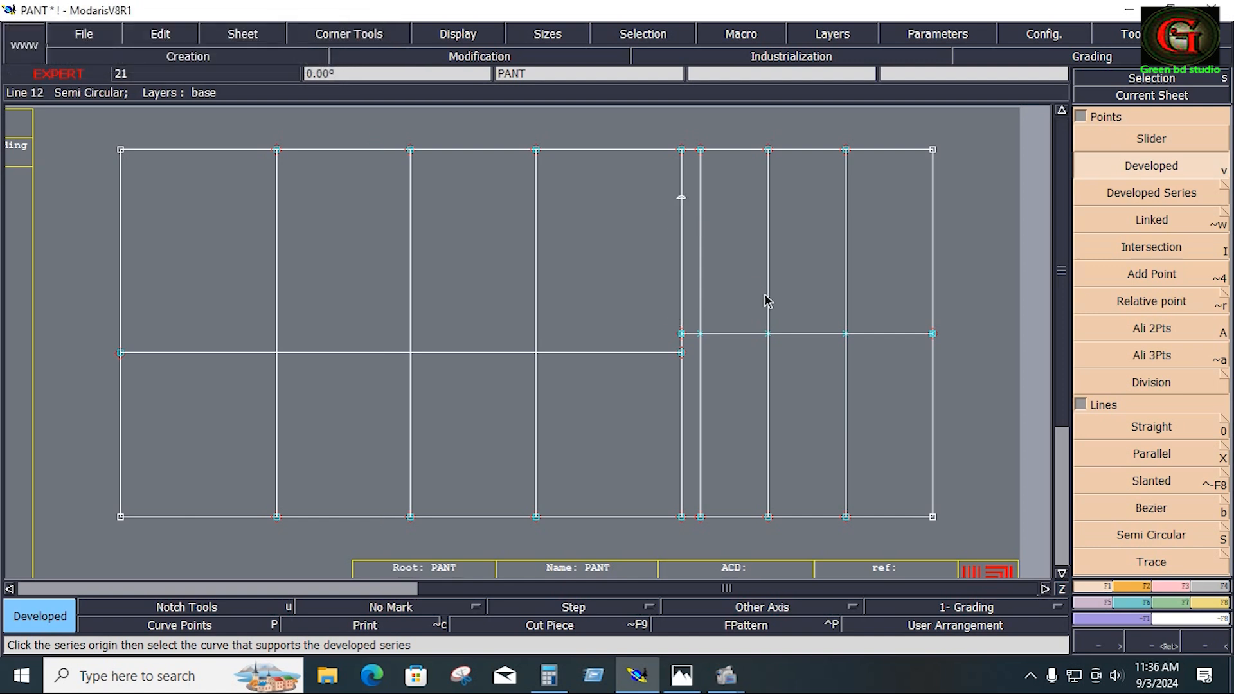
key("ctrl+z")
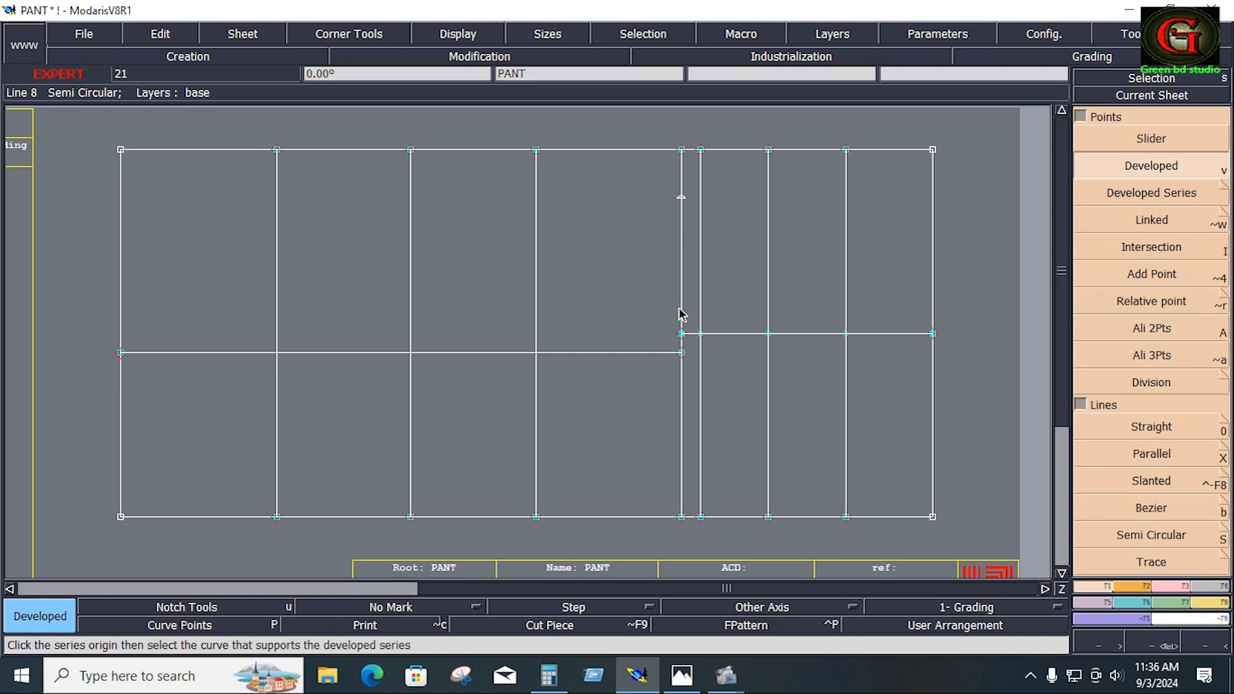
left_click(720, 335)
left_click(682, 352)
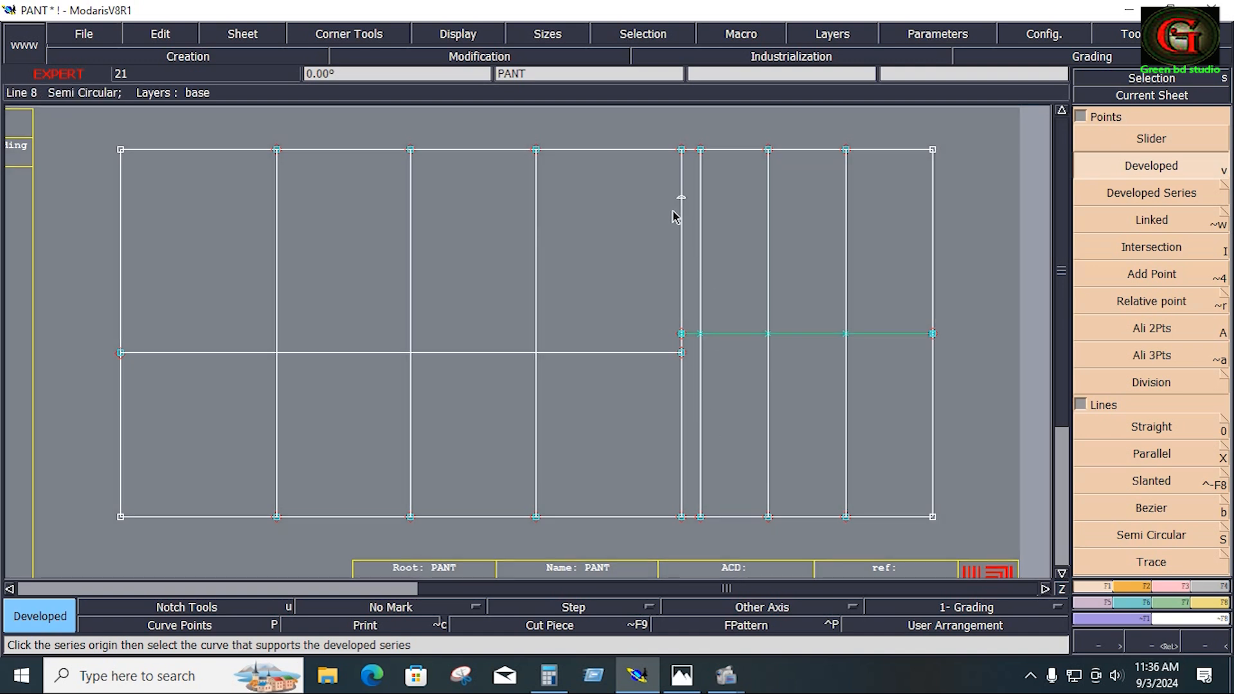
left_click(679, 206)
left_click(679, 206)
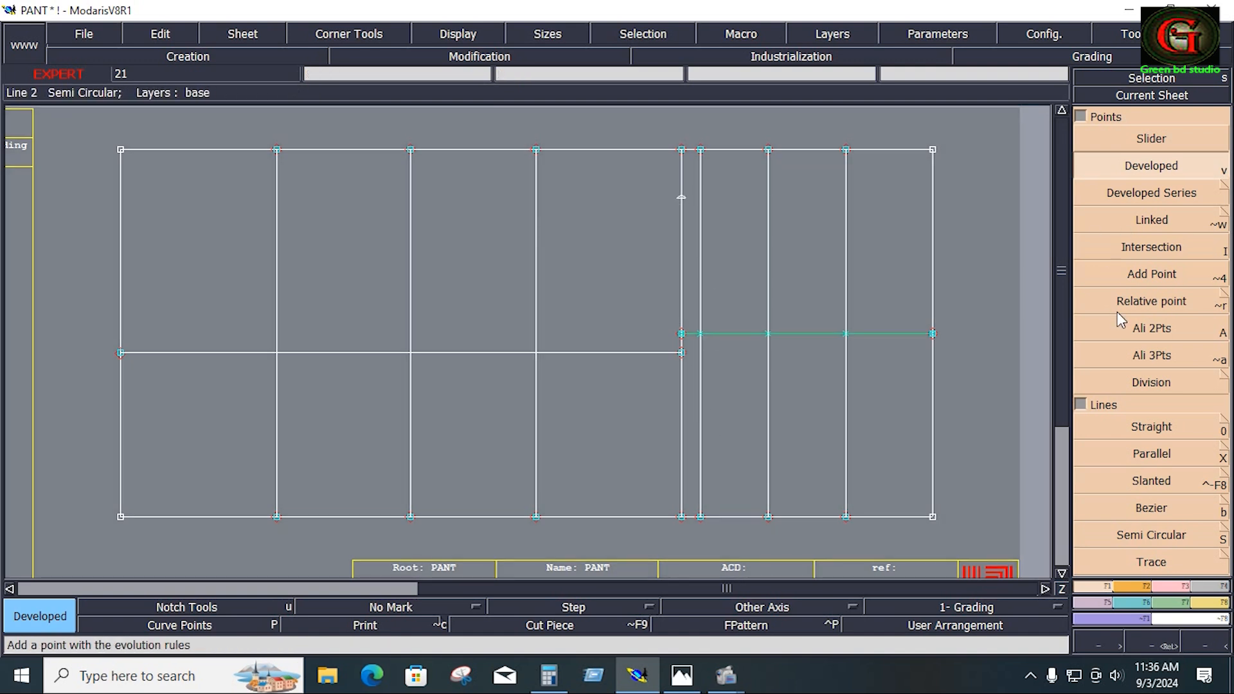
Step: Add a second developed point on the same vertical at -14 inches, measured from the upper developed point
left_click(1174, 166)
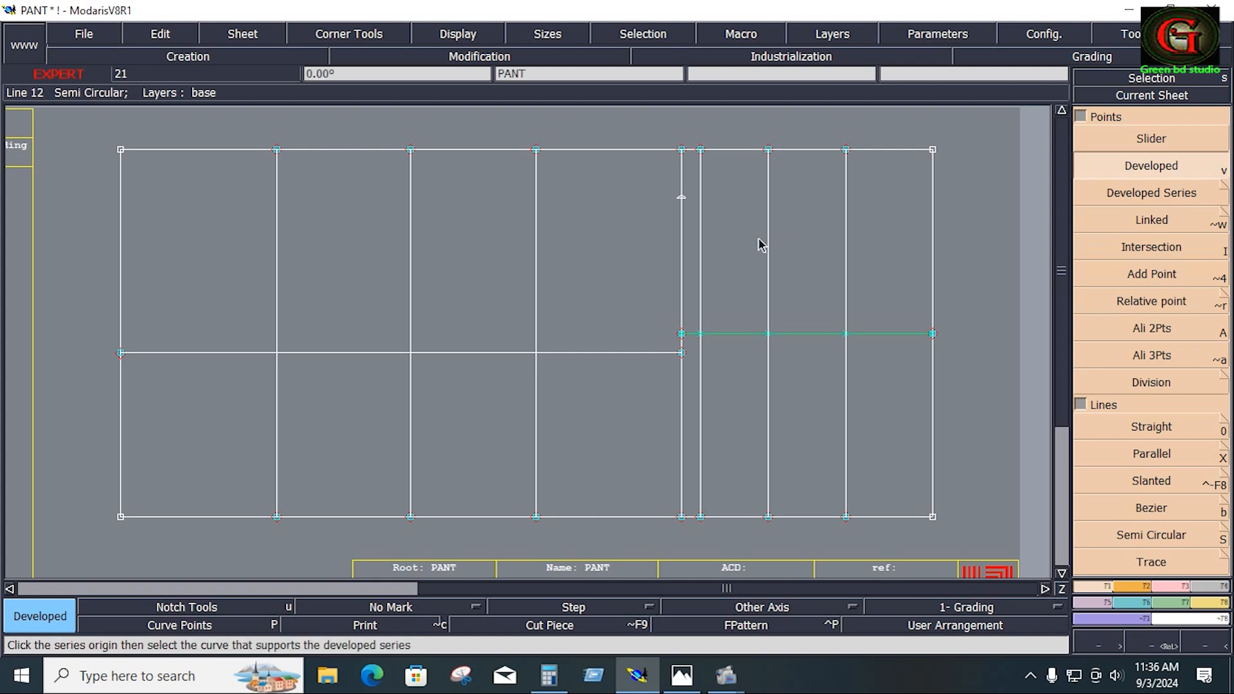
left_click(682, 198)
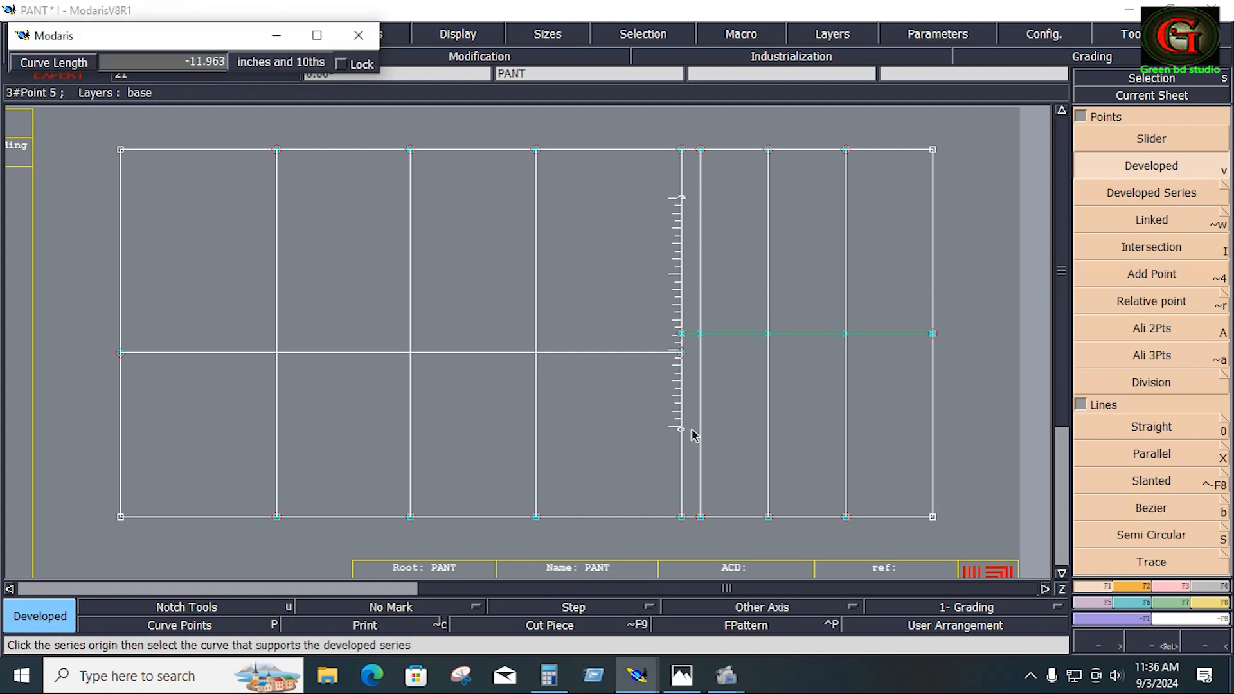
type("-14")
key("Return")
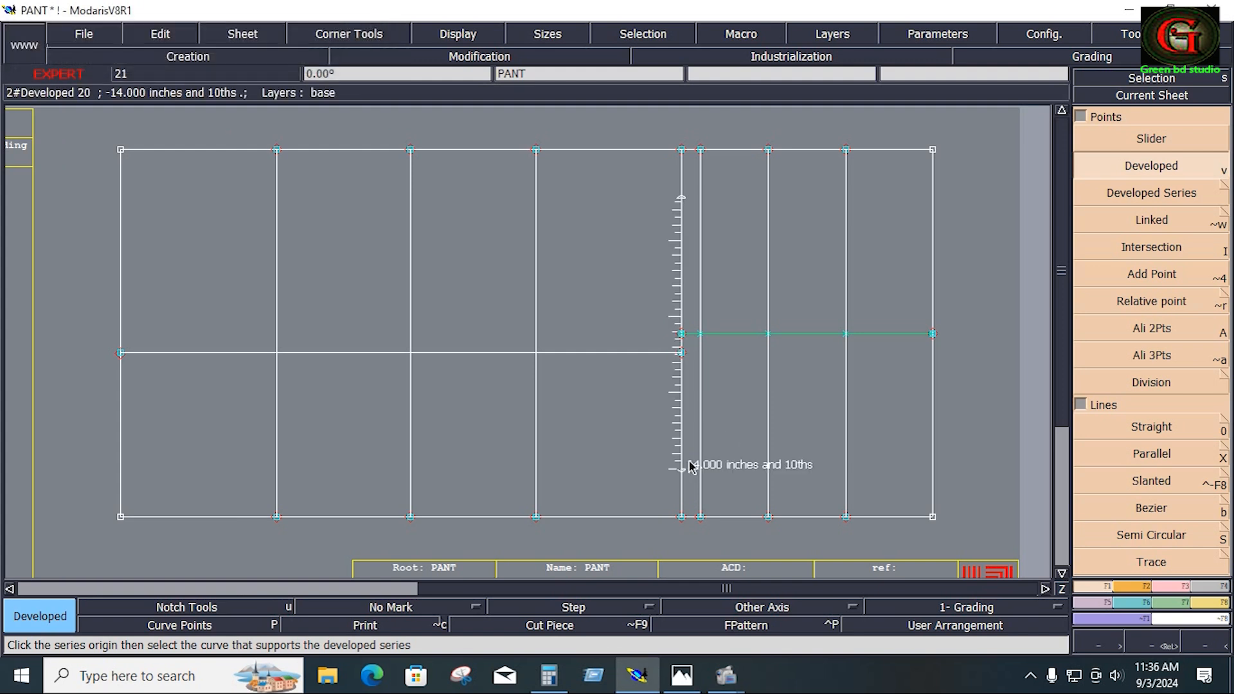
left_click(763, 415)
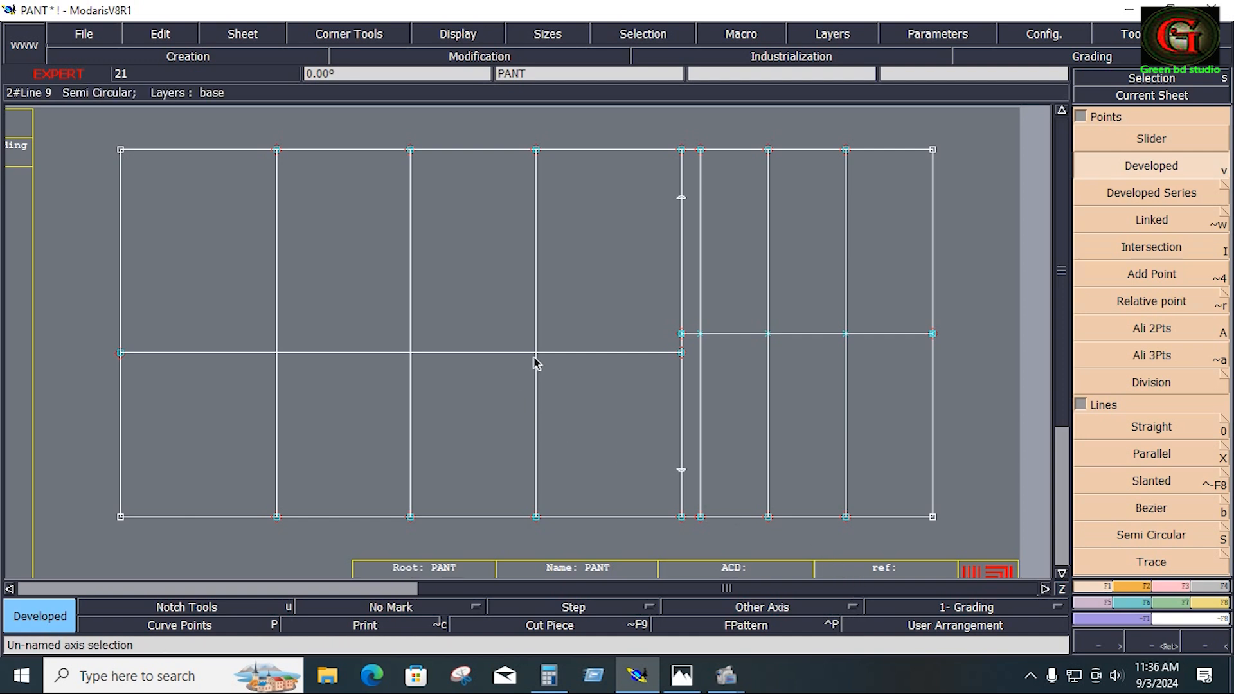
Step: Place developed points on the rectangle's left short edge above and below the horizontal's end, the upper one about 5.85 inches away
left_click(119, 354)
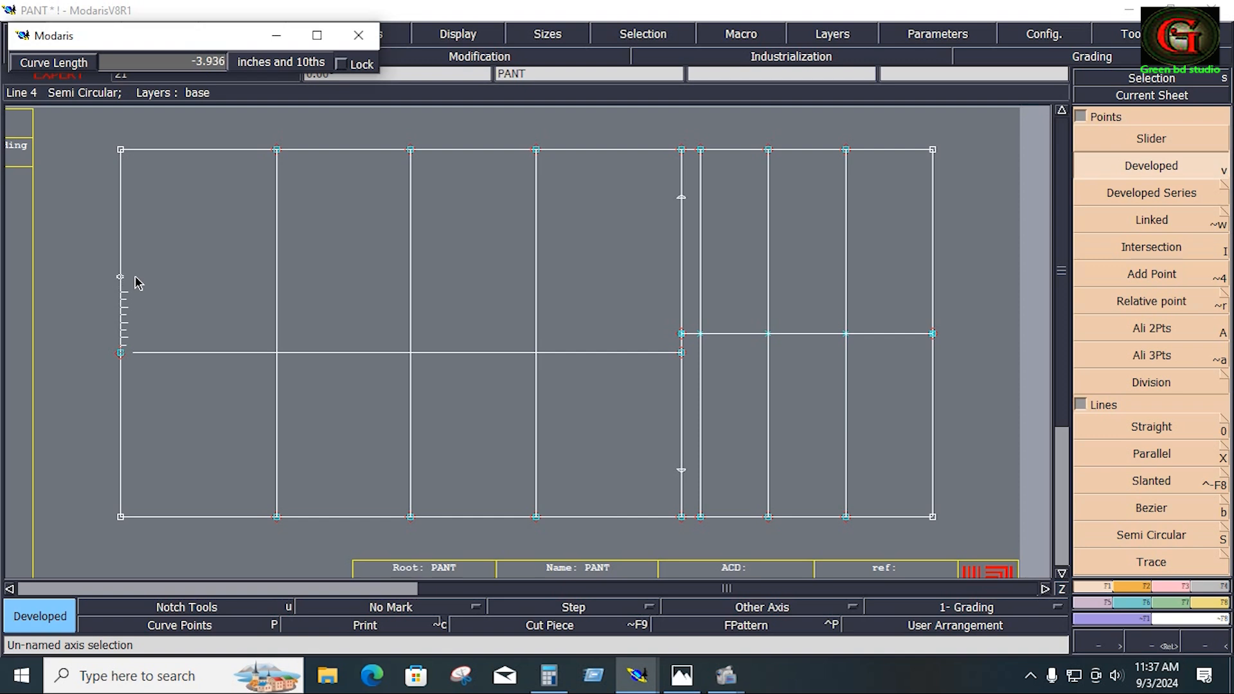
left_click(138, 242)
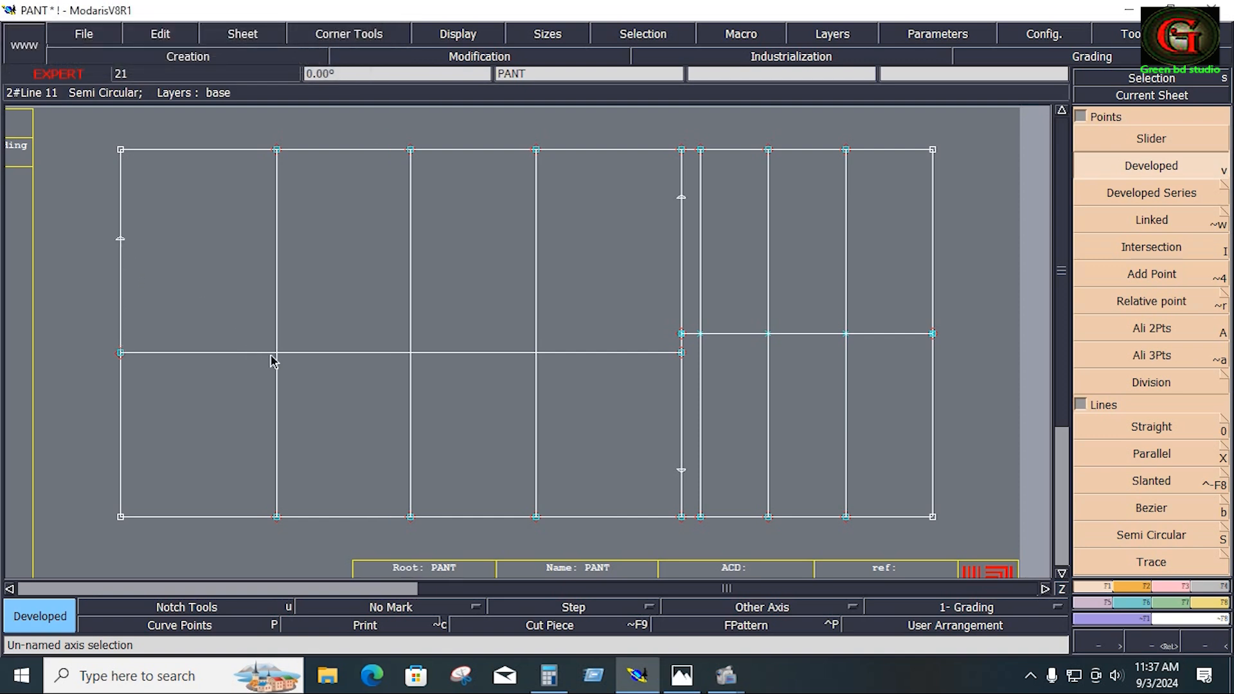
left_click(120, 353)
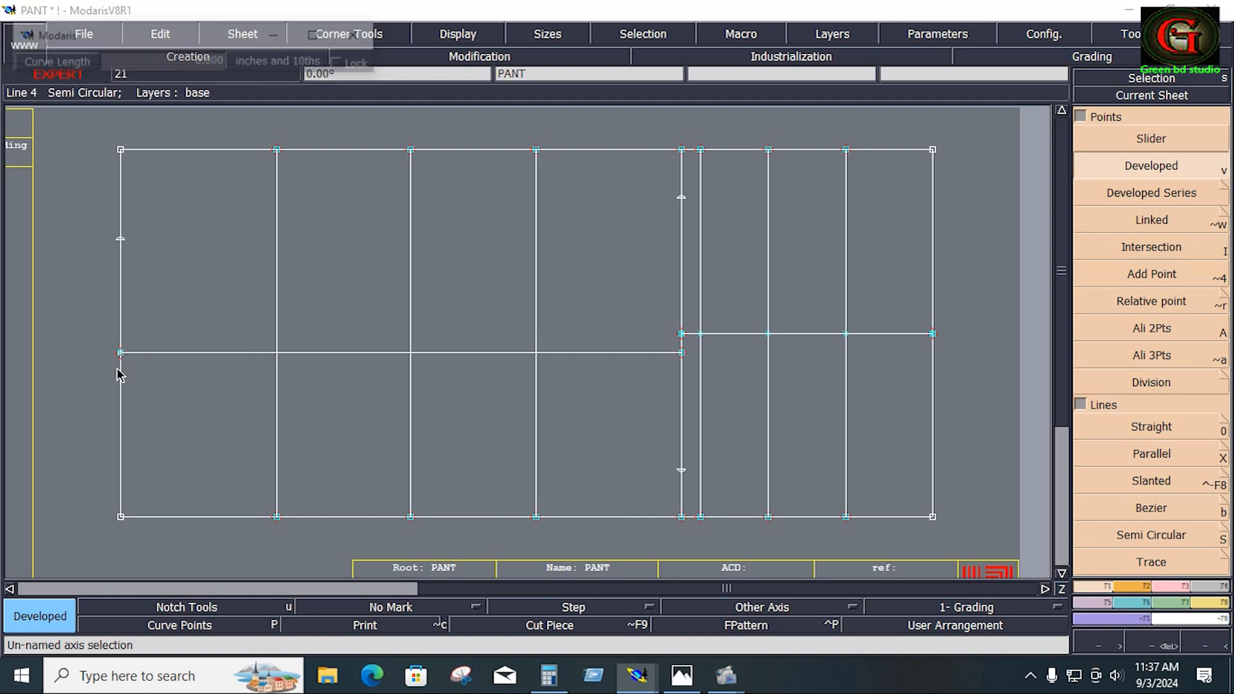
left_click(143, 465)
Step: Place a developed point above the left horizontal on each of the three verticals crossing it, the middle one about 6.5 inches up
left_click(278, 360)
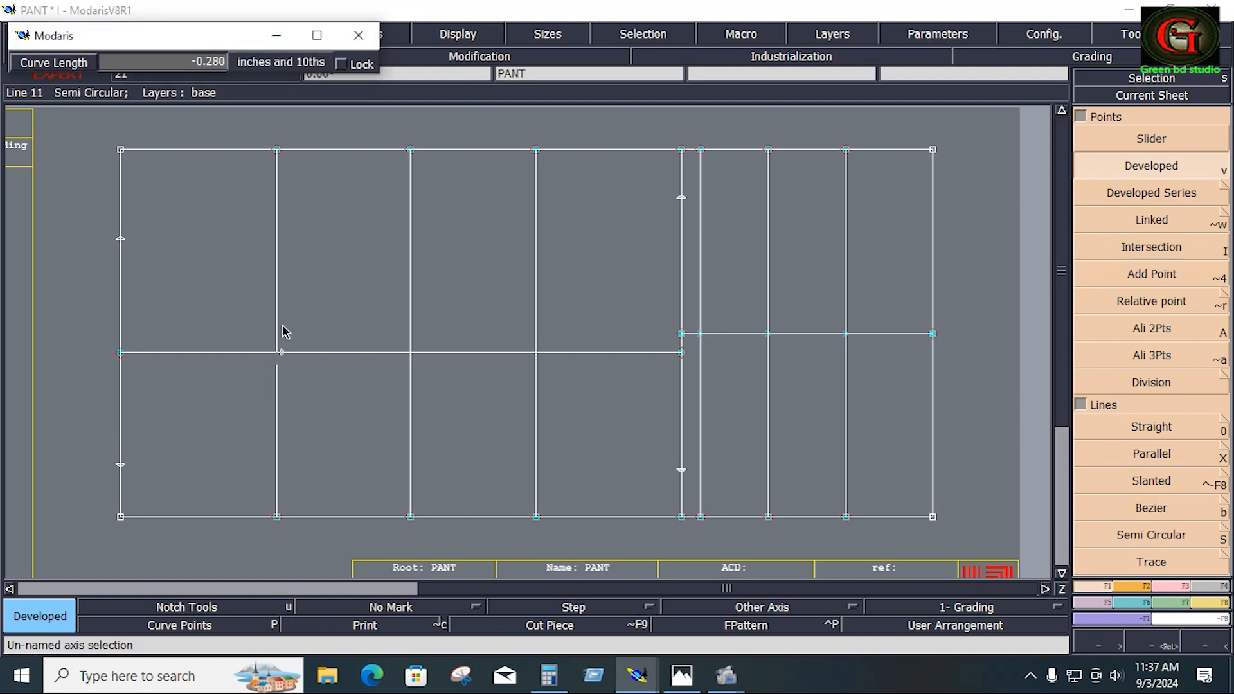
left_click(289, 239)
left_click(410, 356)
left_click(411, 226)
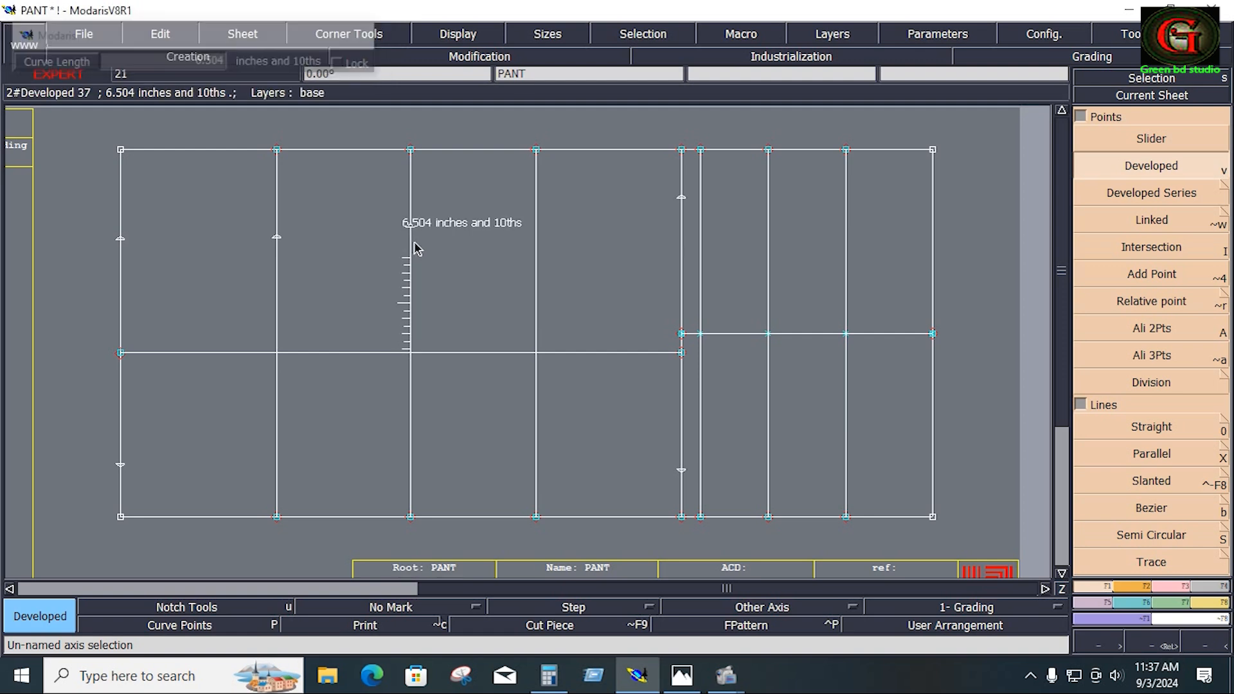
left_click(536, 355)
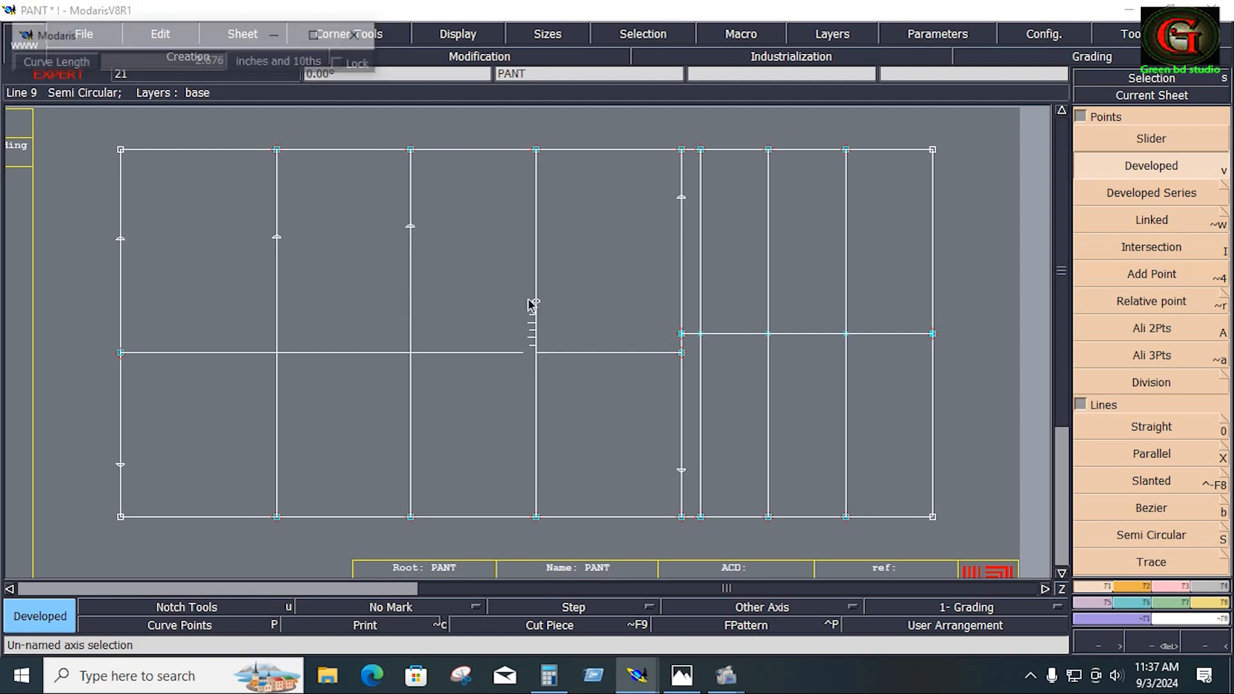
left_click(536, 213)
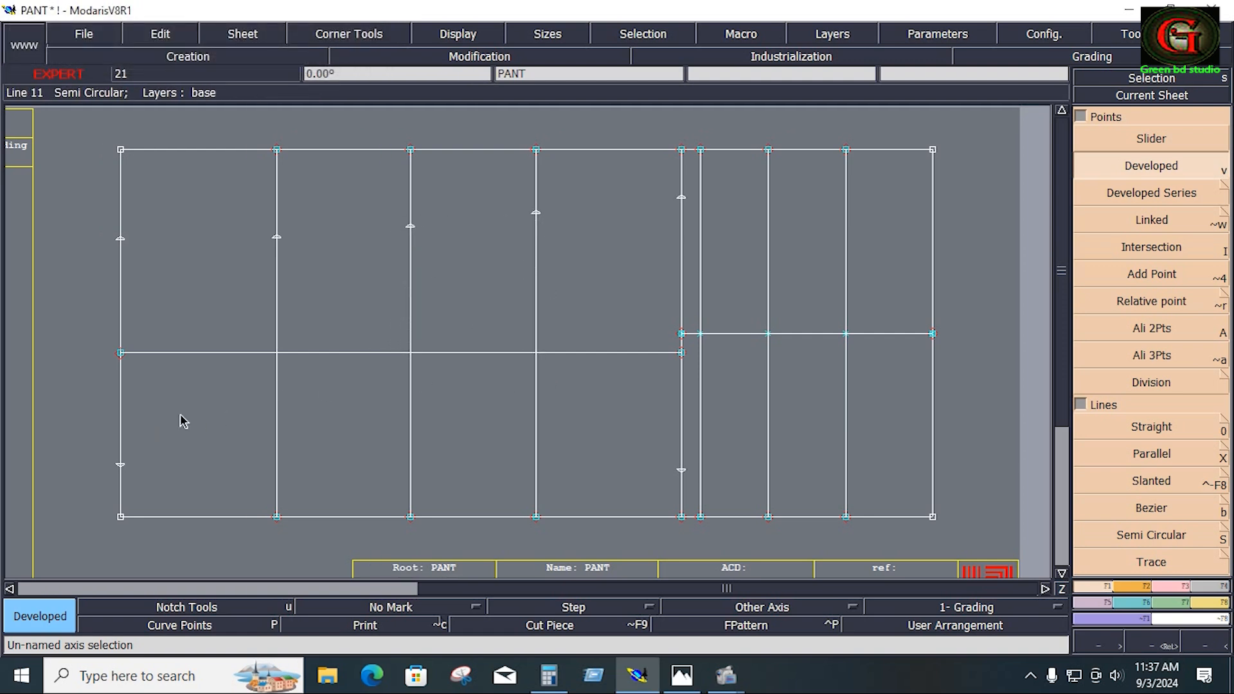
Step: Place a developed point below the left horizontal on each of the same three verticals, the middle one about 5.6 inches down
left_click(277, 358)
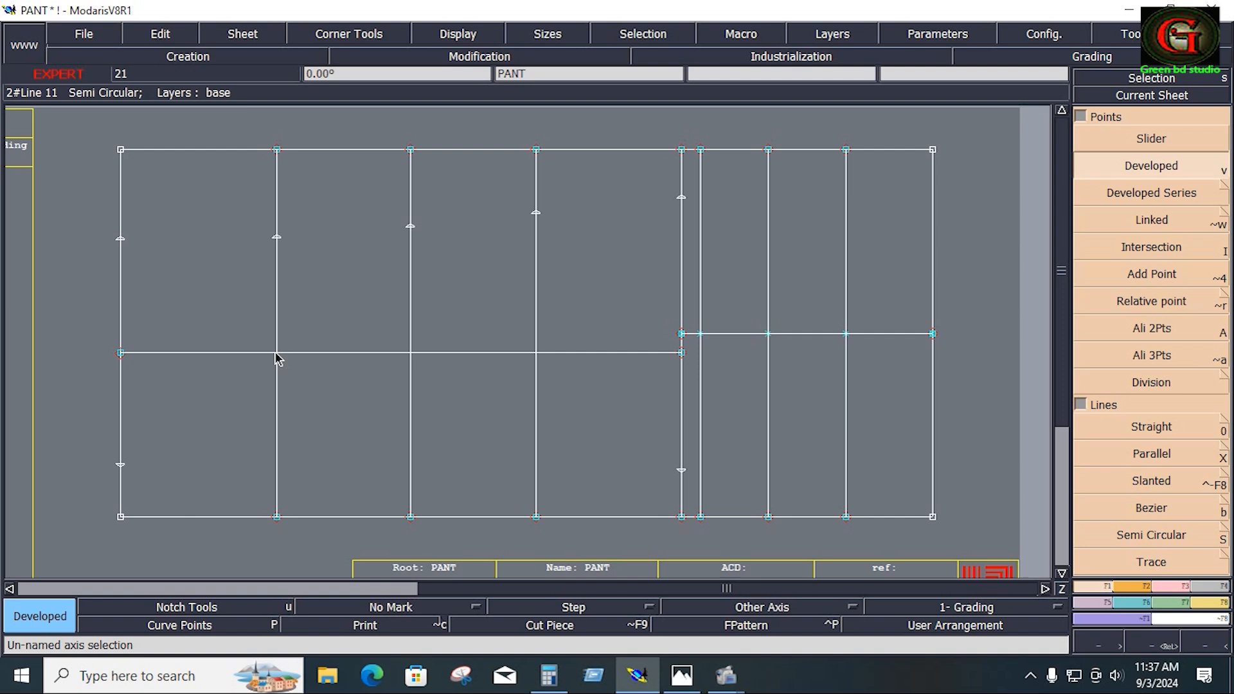
left_click(280, 461)
left_click(410, 360)
left_click(411, 462)
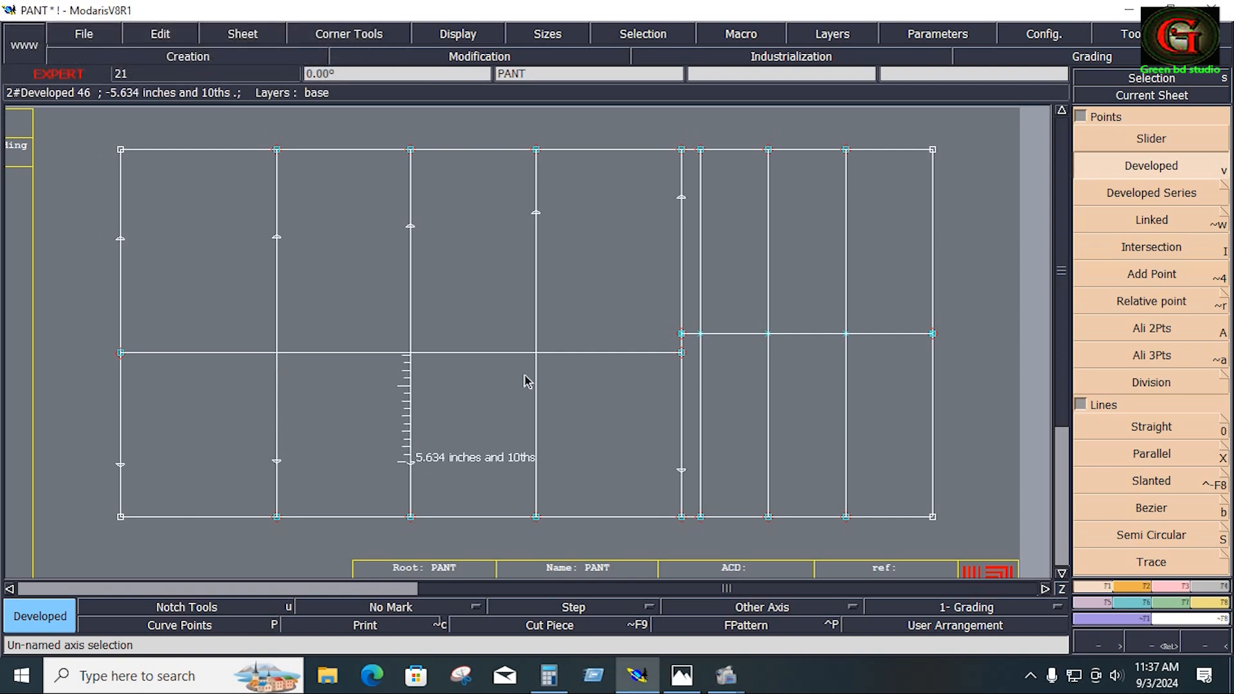
left_click(537, 358)
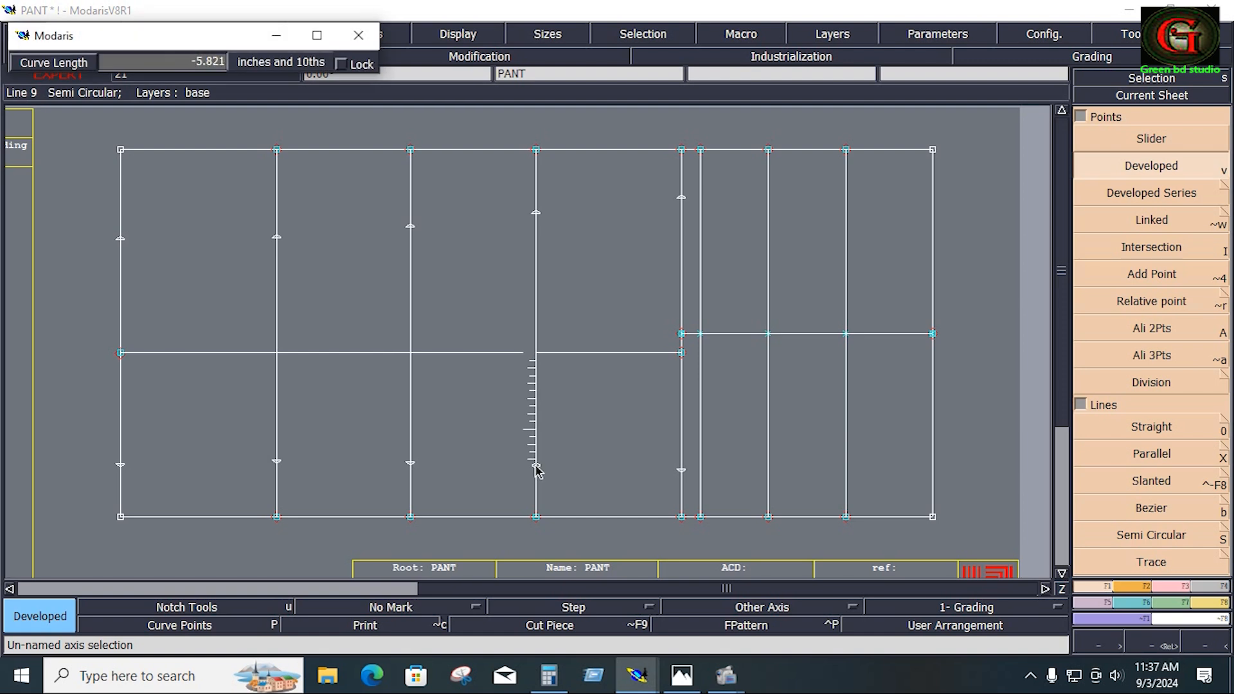
left_click(537, 466)
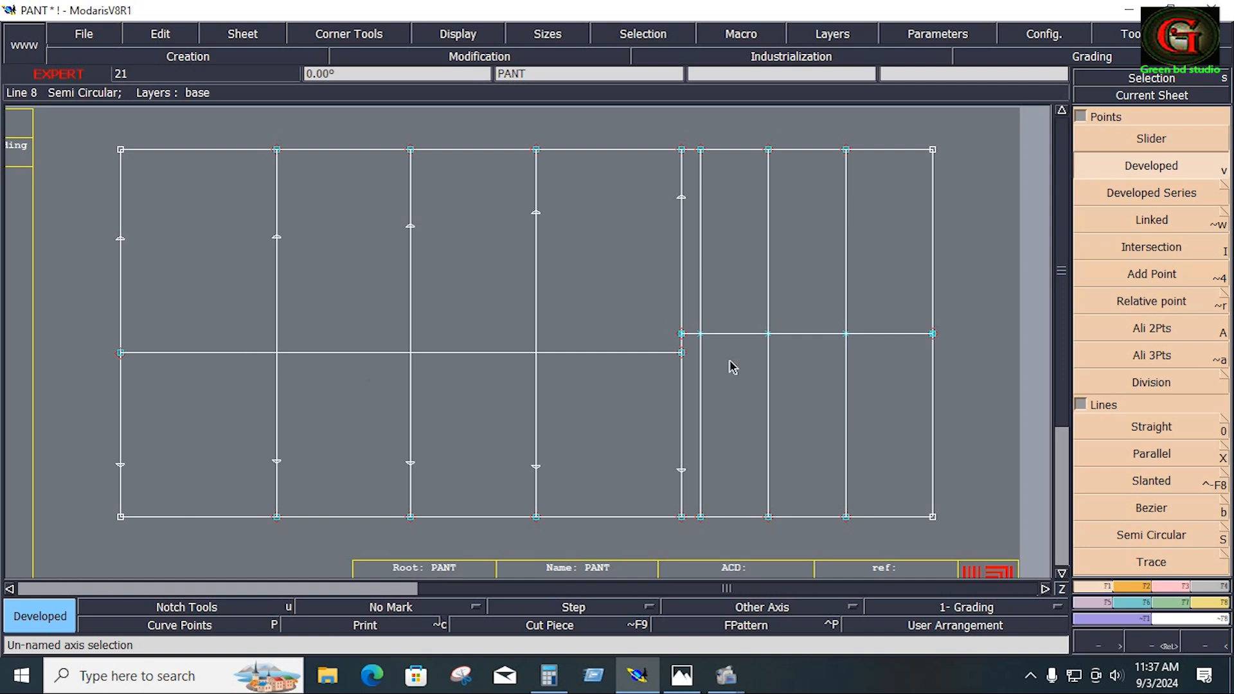
left_click(1196, 248)
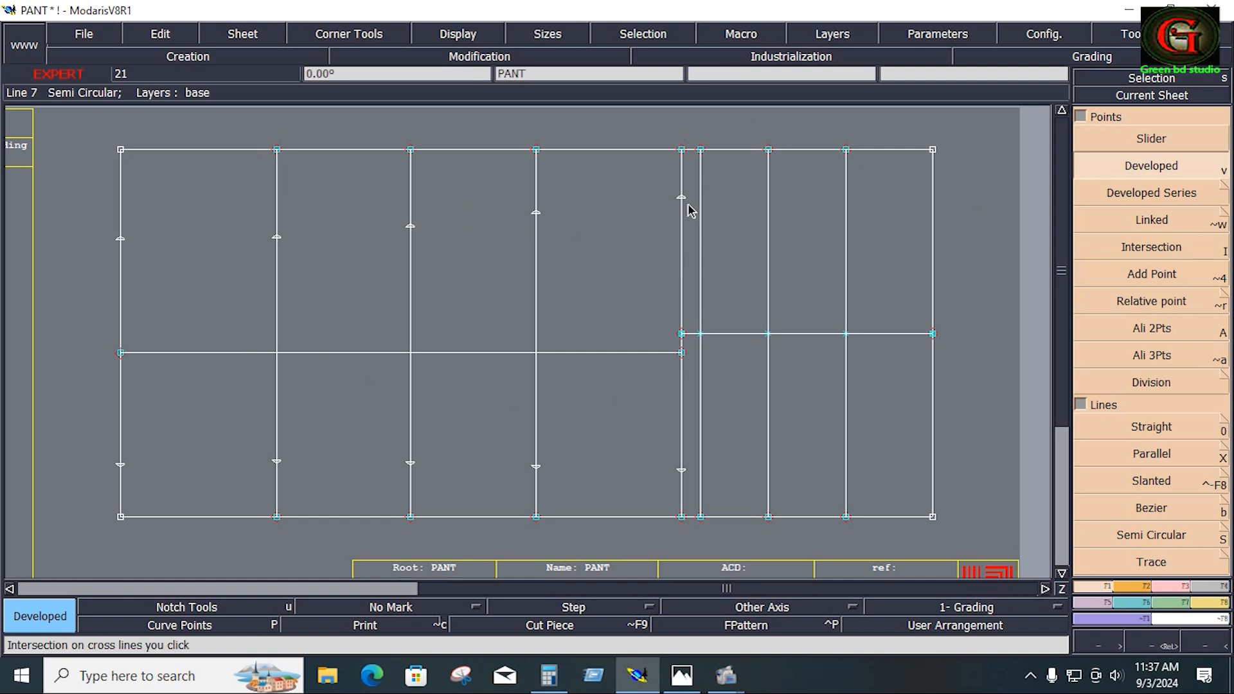
mouse_move(91, 130)
left_mouse_down()
mouse_move(502, 299)
mouse_move(723, 508)
mouse_move(722, 561)
mouse_move(715, 551)
left_mouse_up()
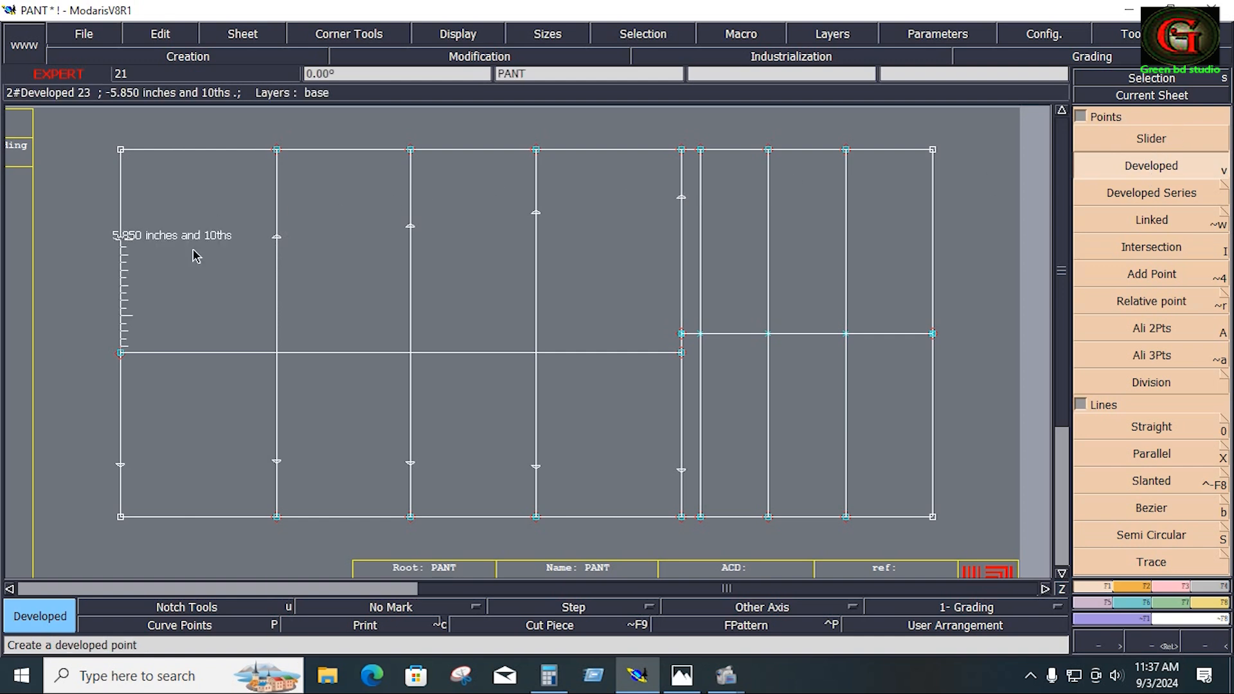
Step: Add developed points about 1.2 inches below and about 1 inch above the left short edge's upper developed point
left_click(123, 240)
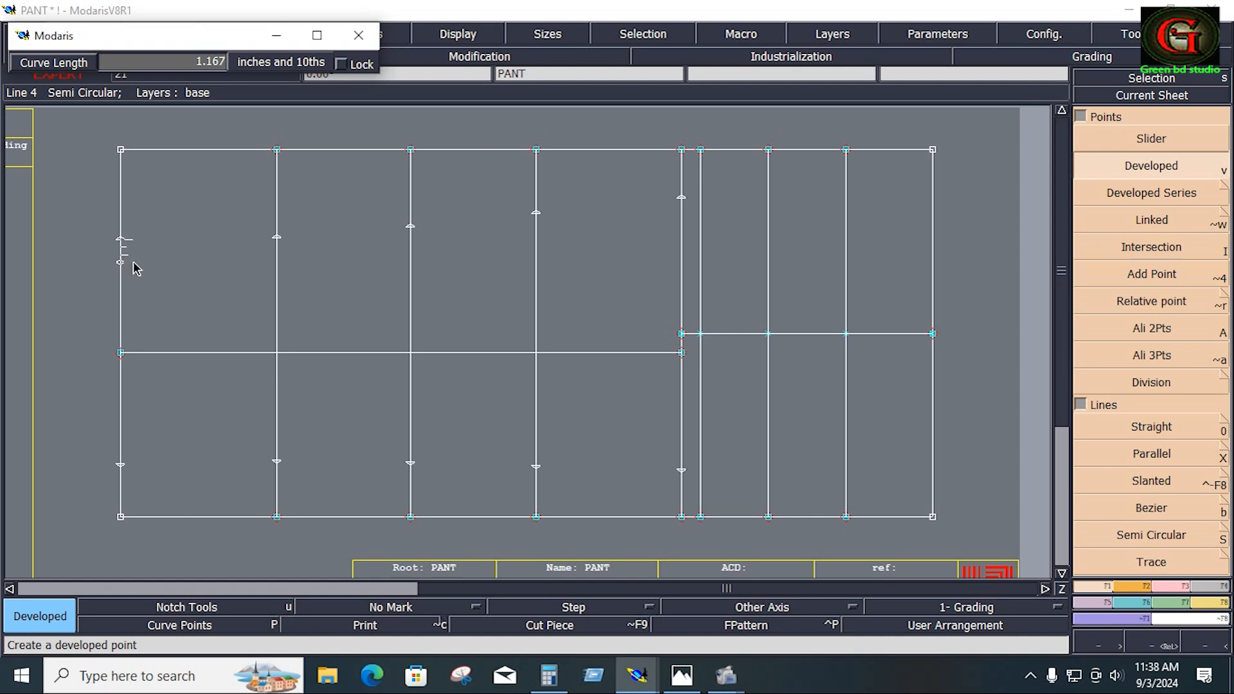
left_click(133, 263)
left_click(124, 241)
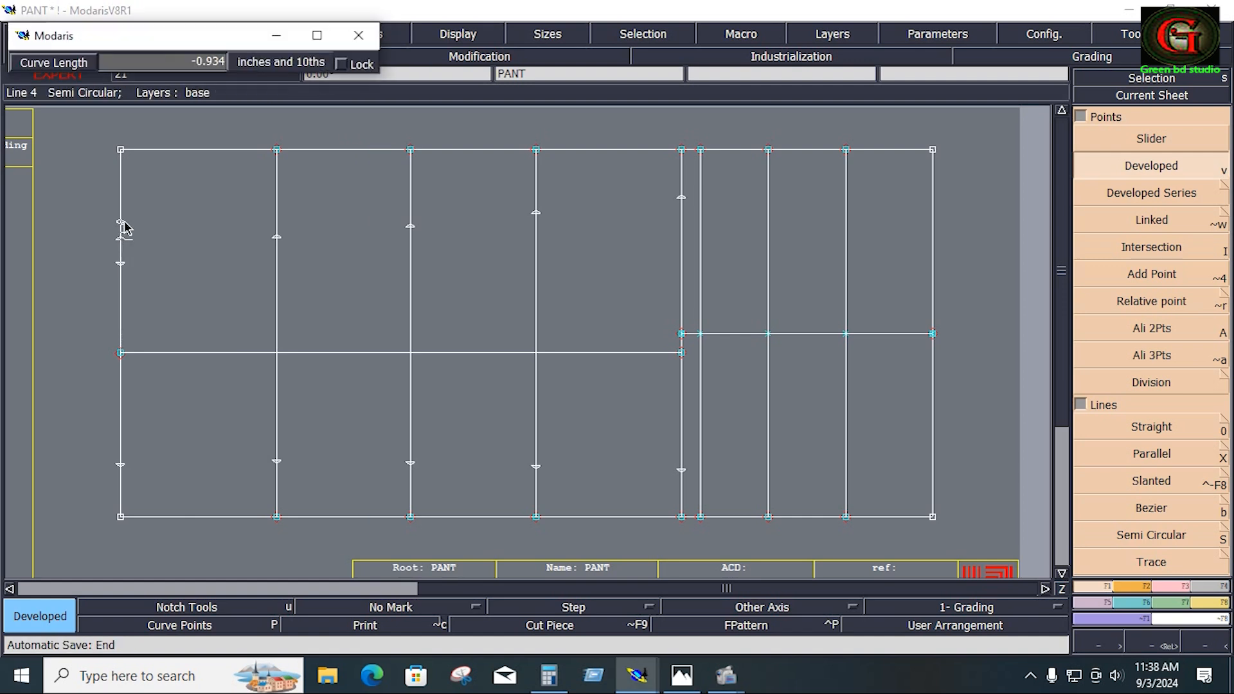
left_click(122, 226)
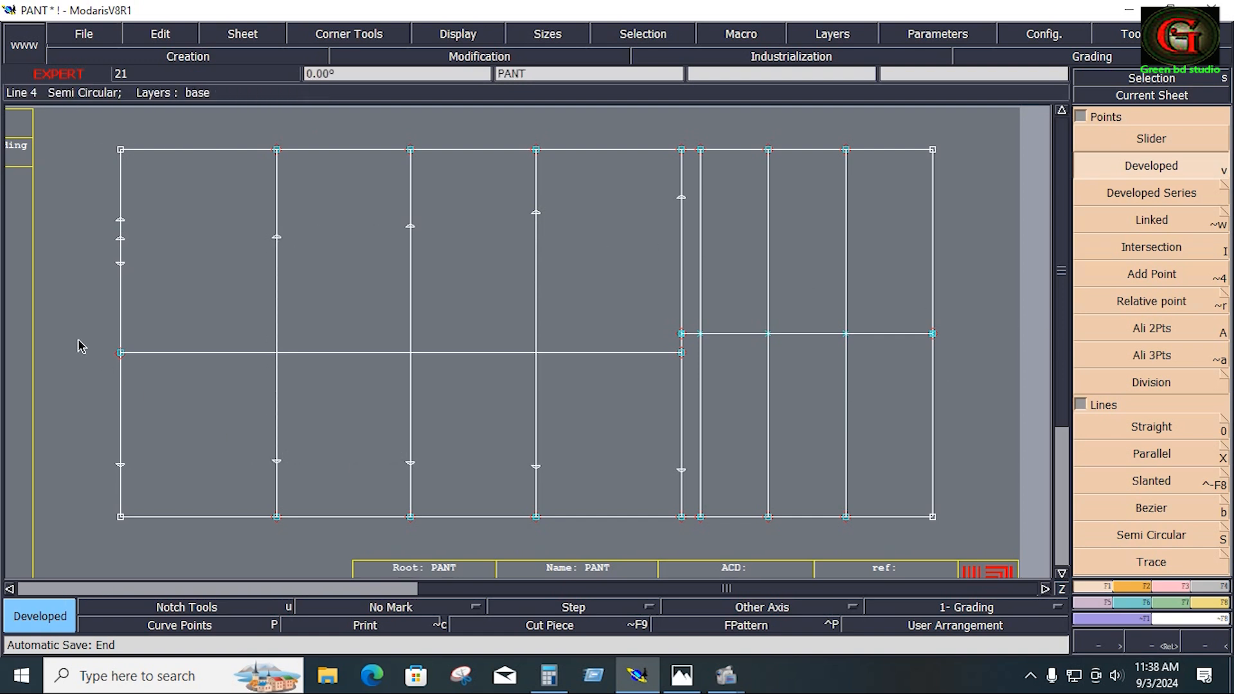
Step: Undo the two points added last, placing new developed points below and about 1.07 inches above the left short edge's upper developed point
key("ctrl+z")
key("ctrl+z")
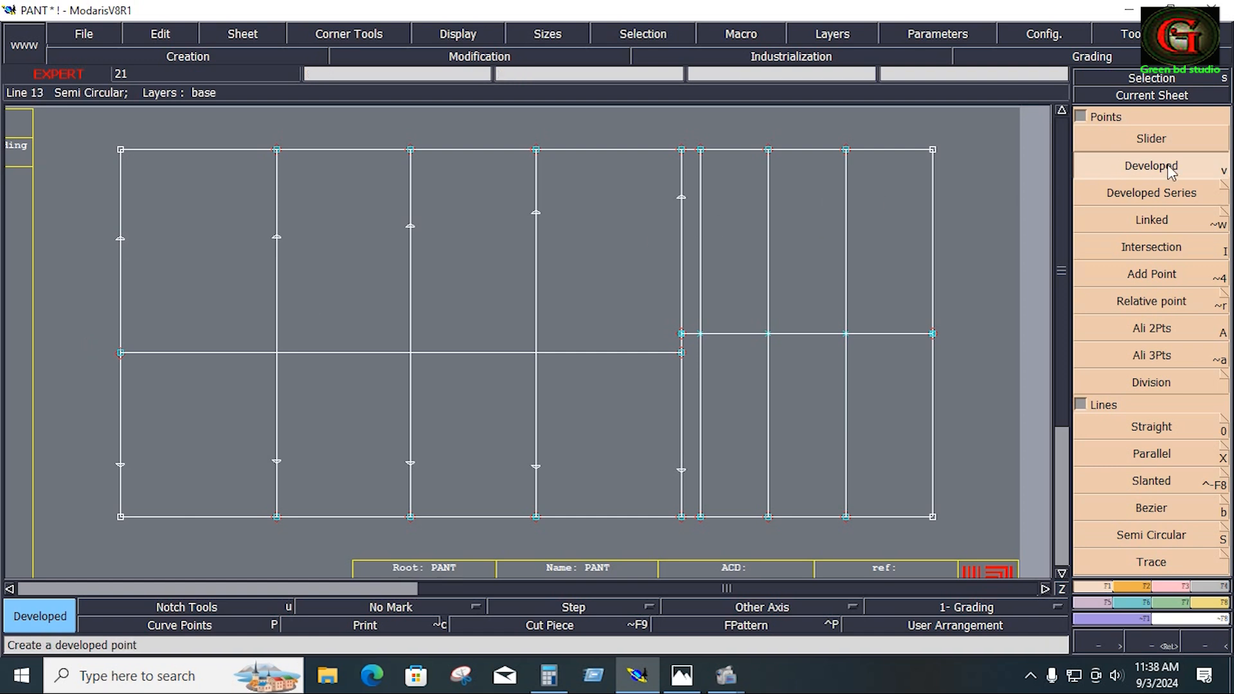
left_click(1172, 170)
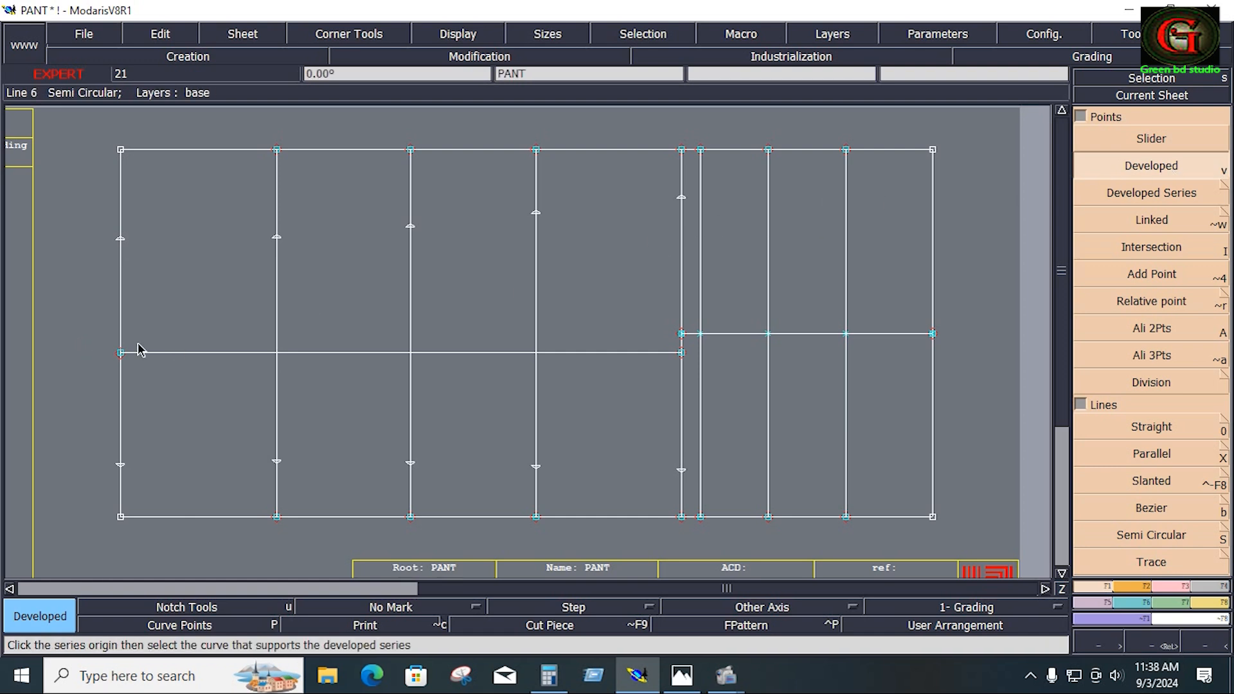
left_click(119, 244)
left_click(119, 251)
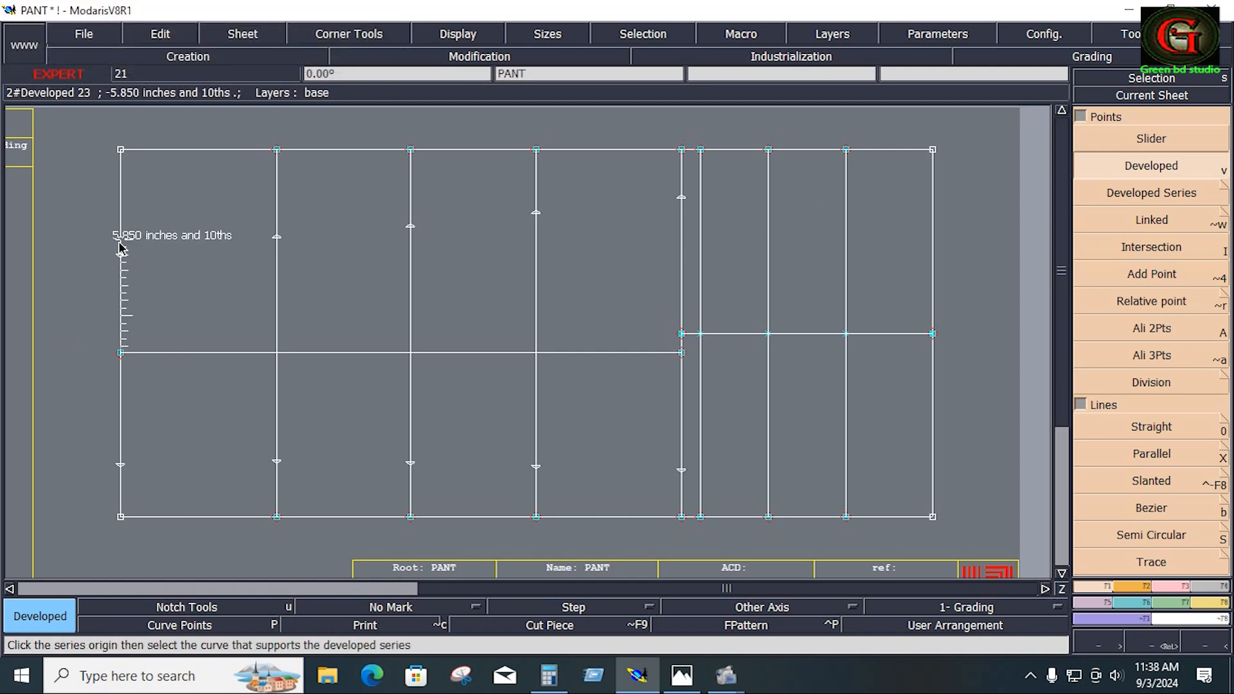
left_click(119, 242)
left_click(120, 218)
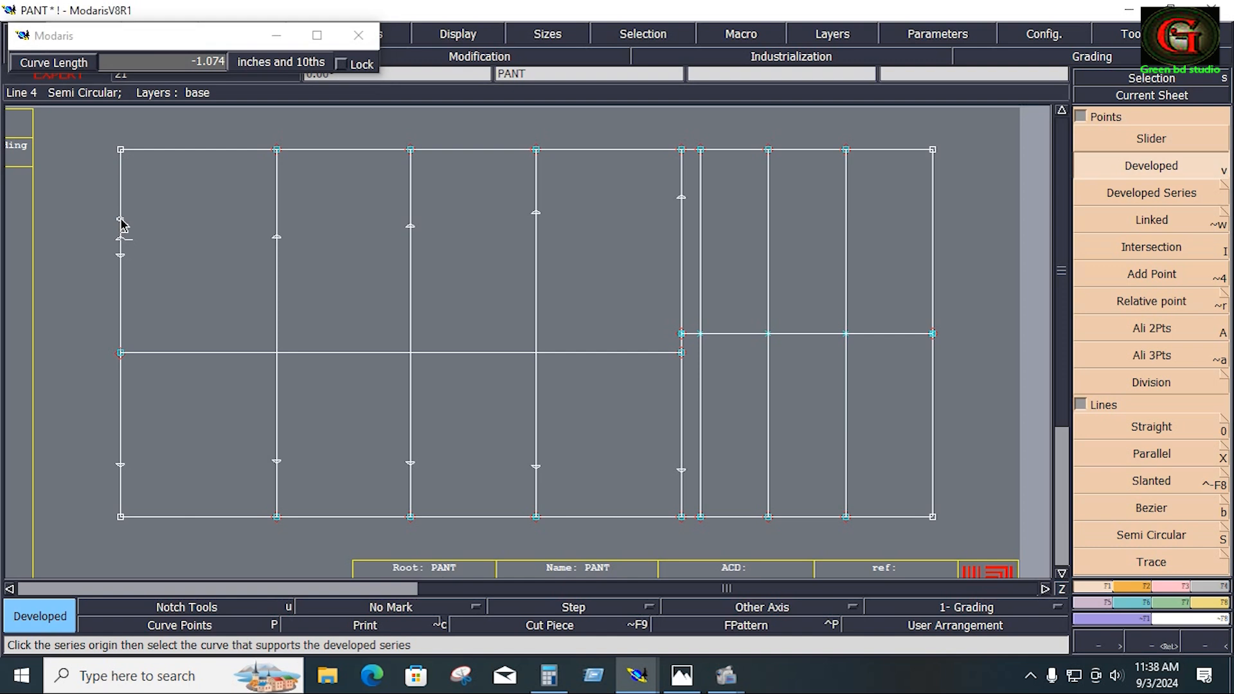
Step: Add developed points below and above the upper developed point on the first two inner verticals, about 0.89 inches below on the first
left_click(278, 239)
left_click(278, 251)
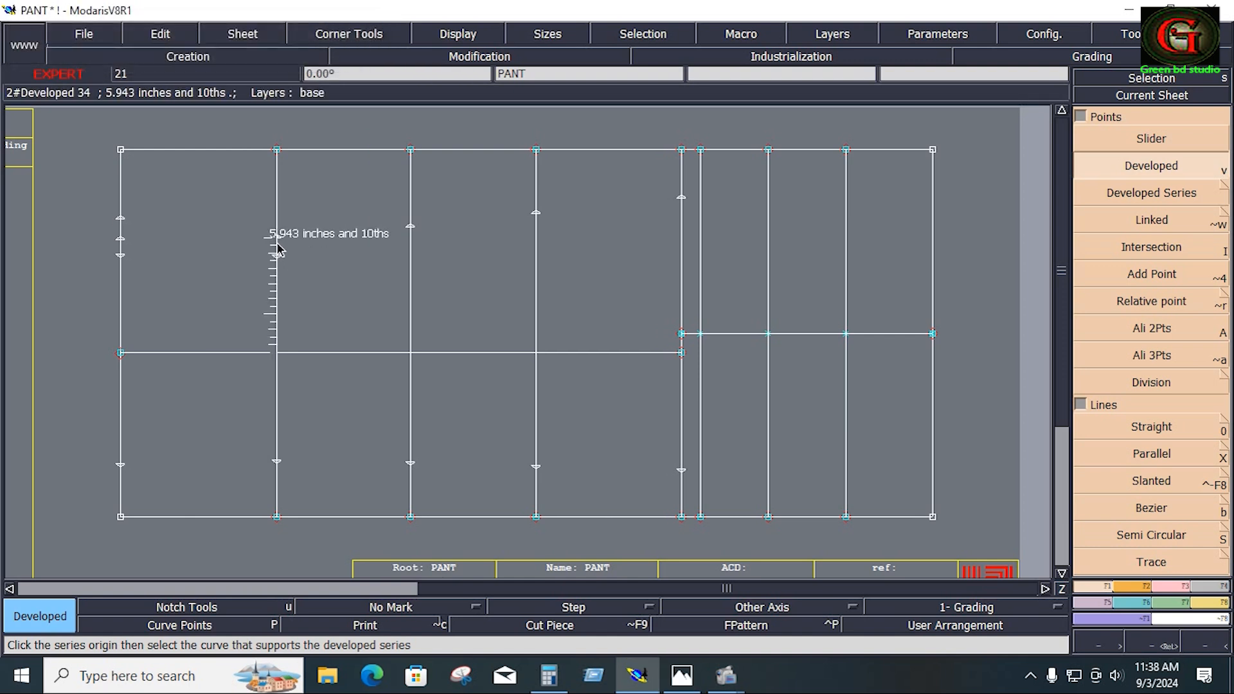
left_click(277, 238)
left_click(277, 217)
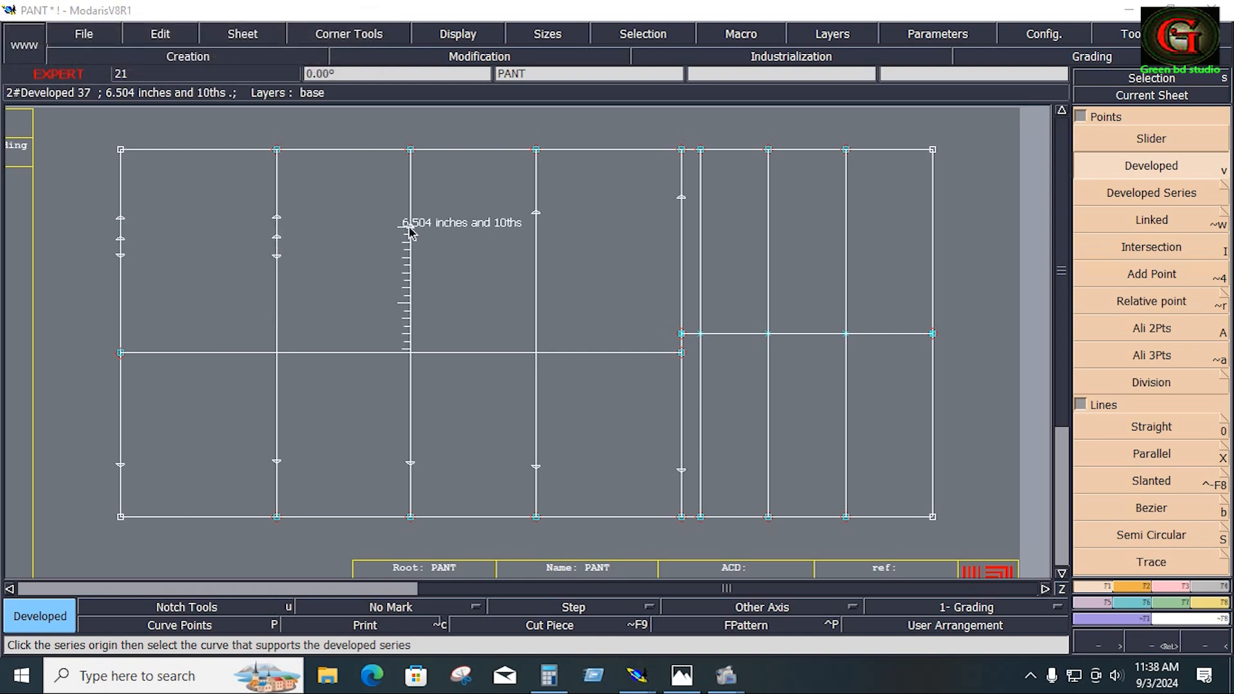
left_click(410, 227)
left_click(410, 242)
left_click(410, 227)
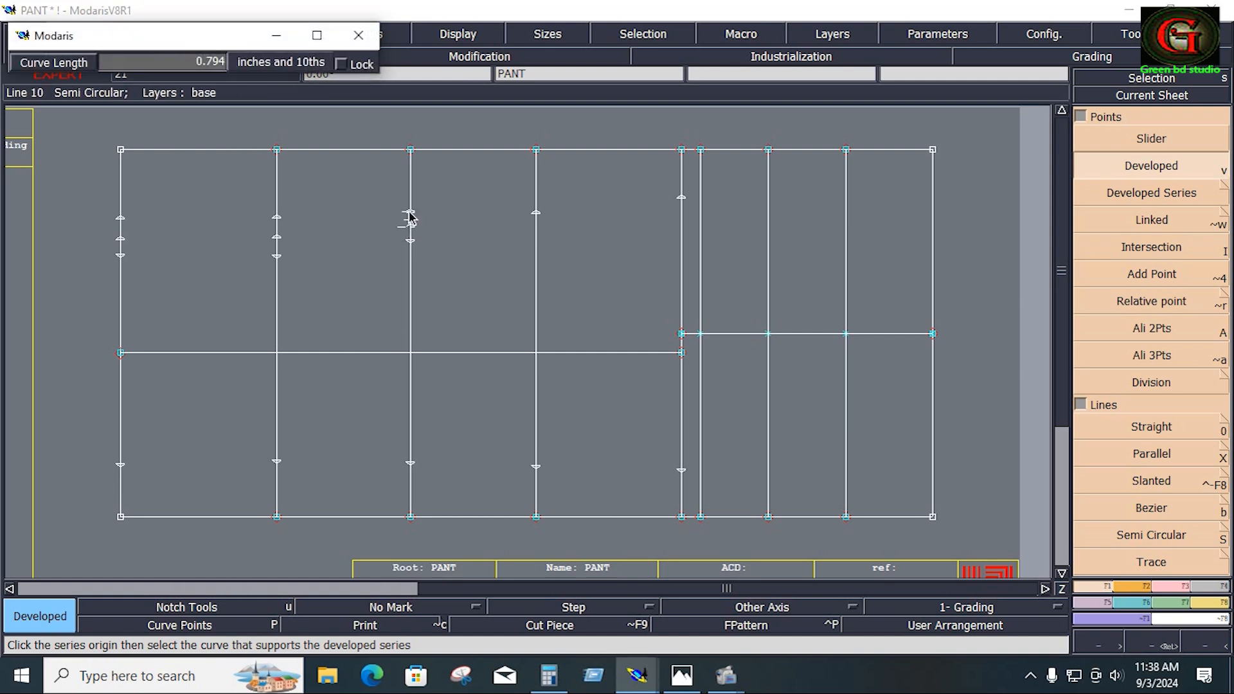
left_click(410, 217)
Step: Add developed points about 0.61 inches below and a little above the upper developed point on the third inner vertical
left_click(536, 224)
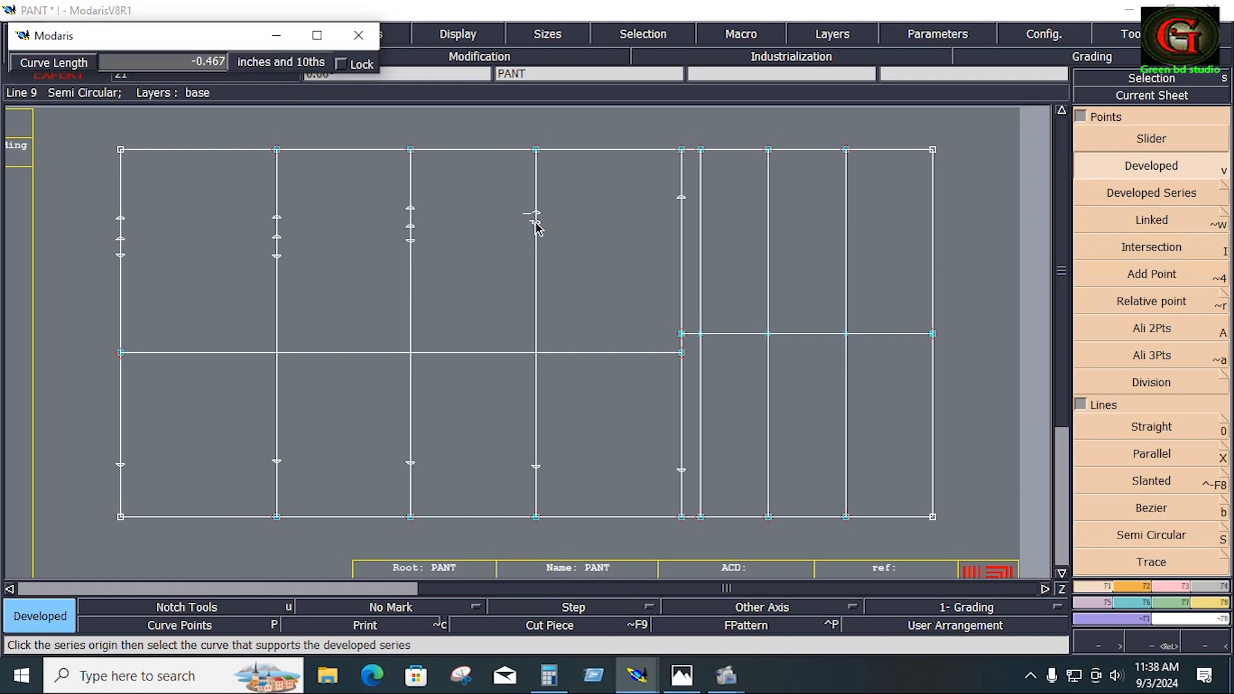
left_click(536, 227)
left_click(536, 213)
left_click(536, 195)
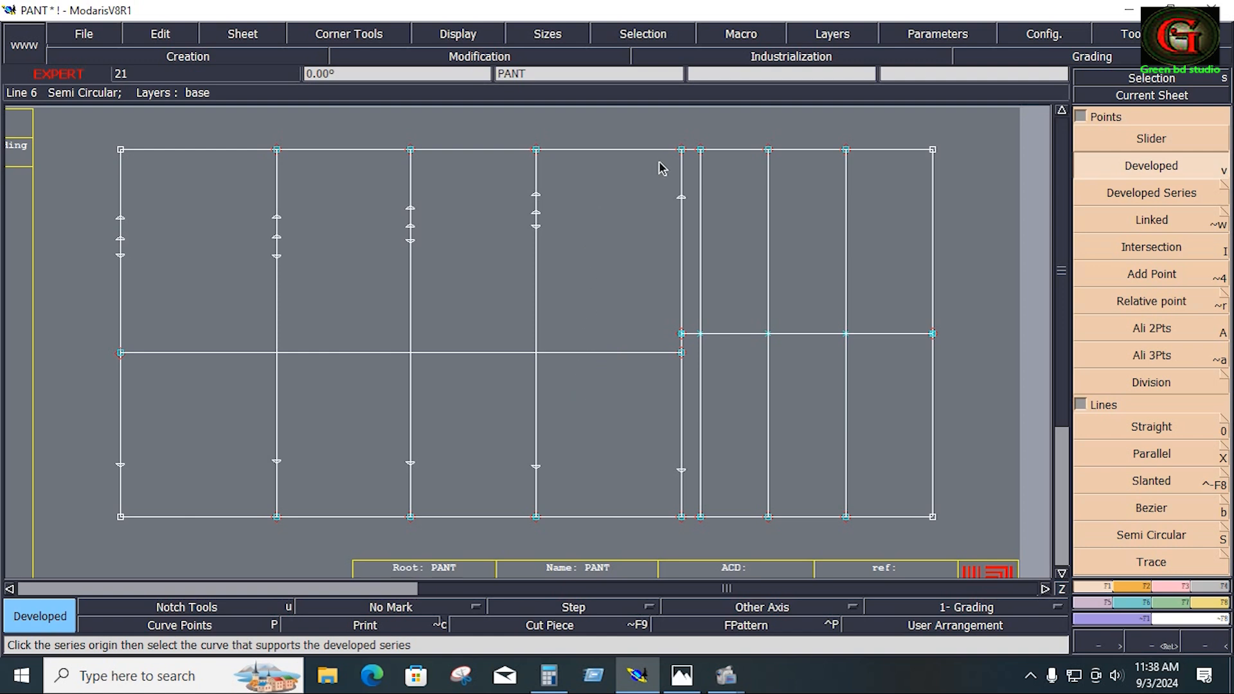
left_click_drag(652, 117, 699, 534)
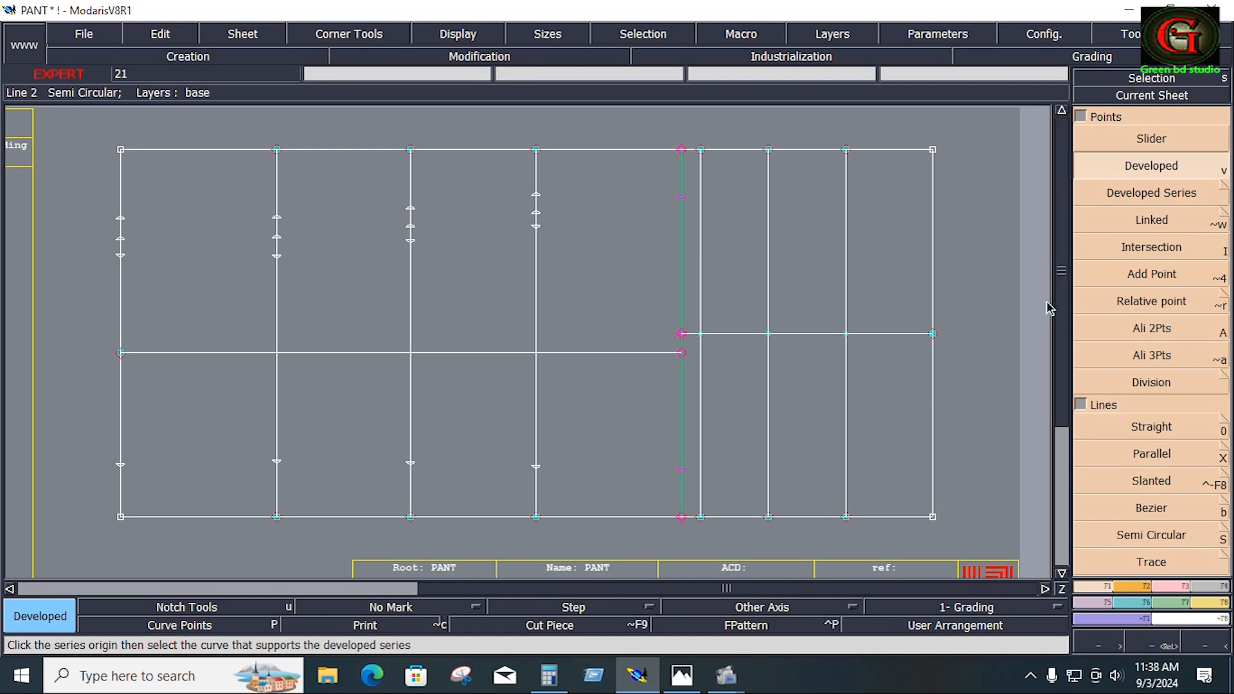
left_click(1014, 285)
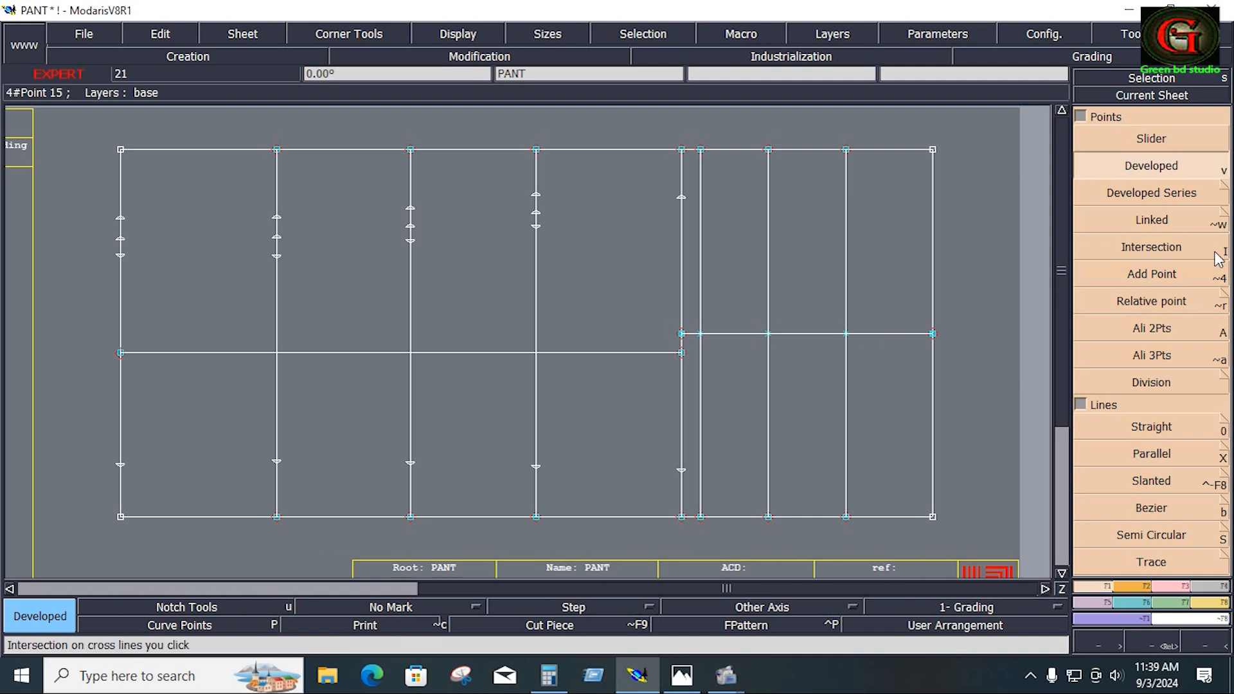
Step: Place developed points about 1.86 inches above and about 0.99 inches below the upper developed point on the fourth inner vertical
left_click(683, 201)
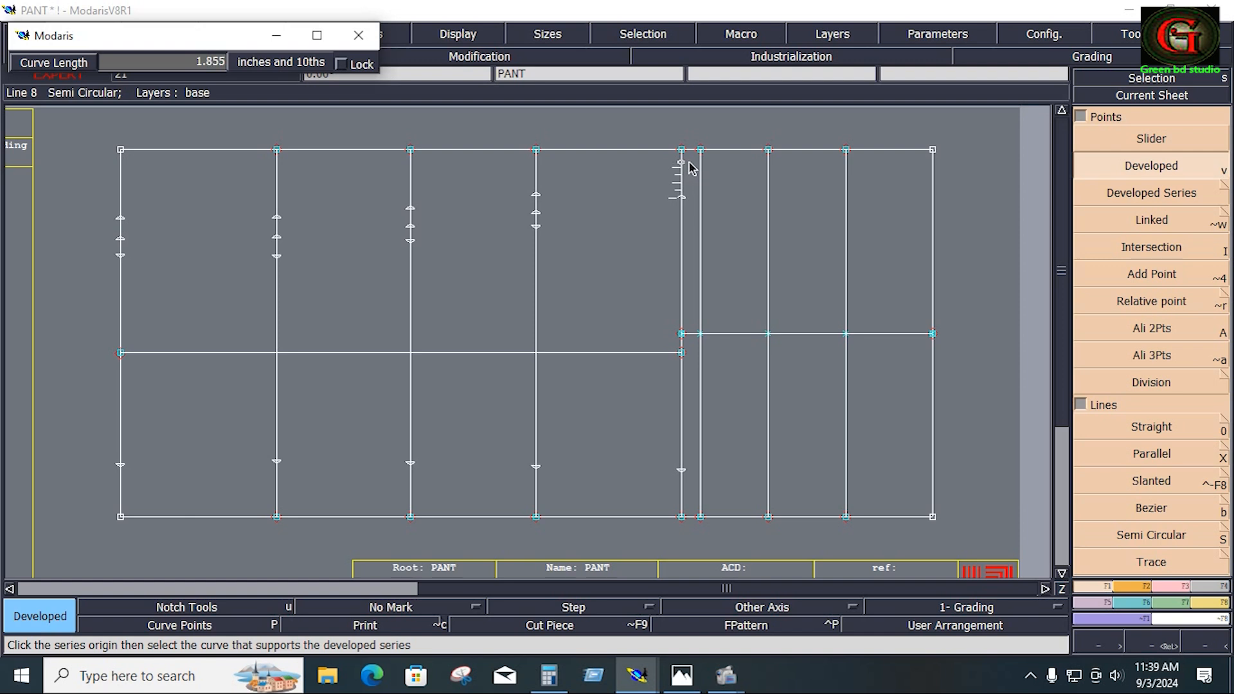
type("7")
key("Return")
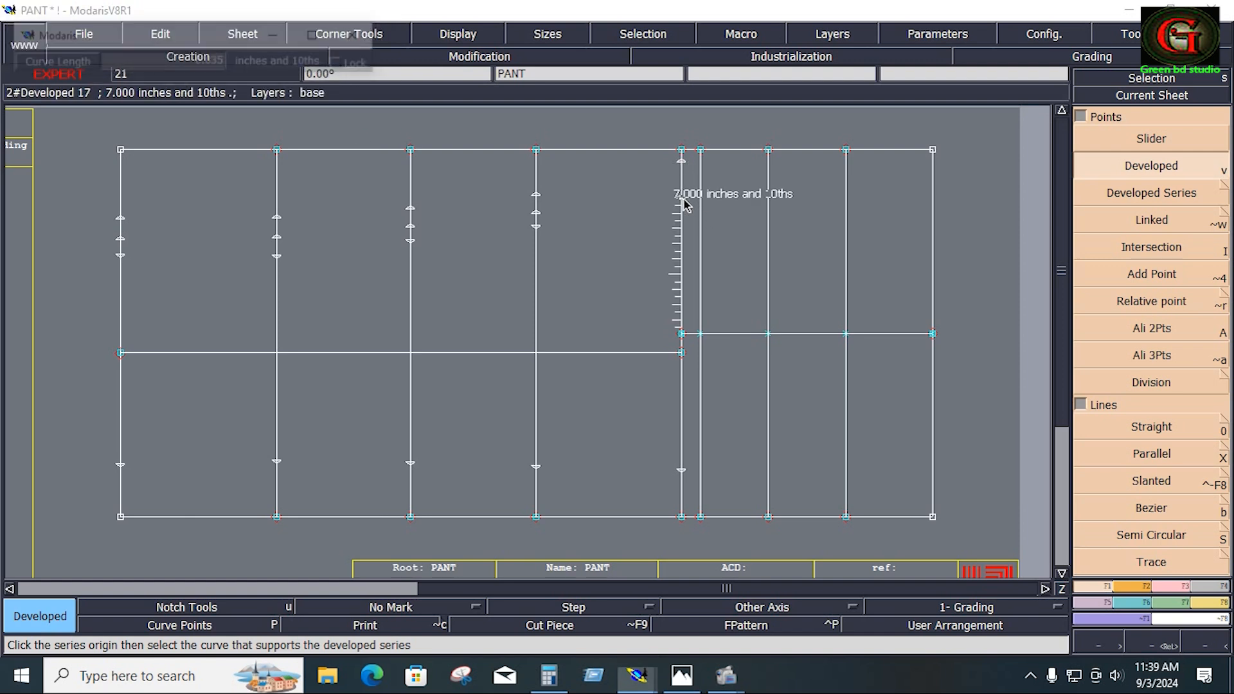
left_click(684, 204)
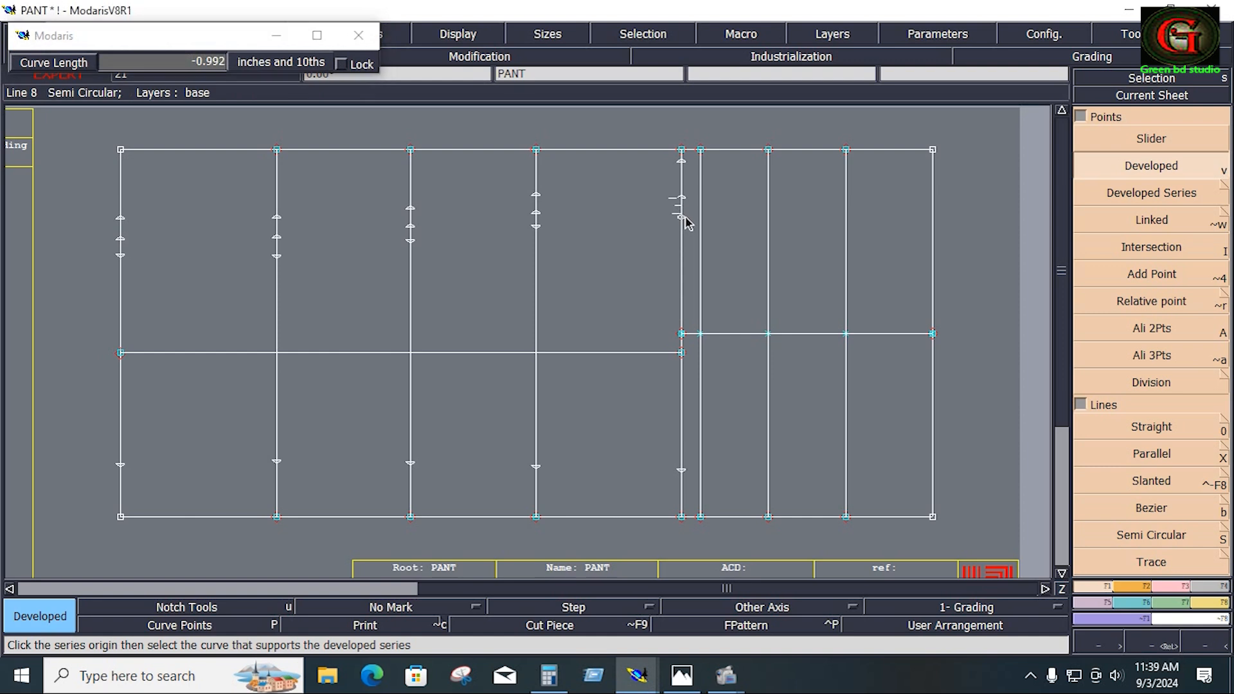
left_click(685, 220)
Step: Draw a Bezier curve about 29.2 inches long through the uppermost developed points, from the left short edge to the fourth inner vertical
left_click(1151, 508)
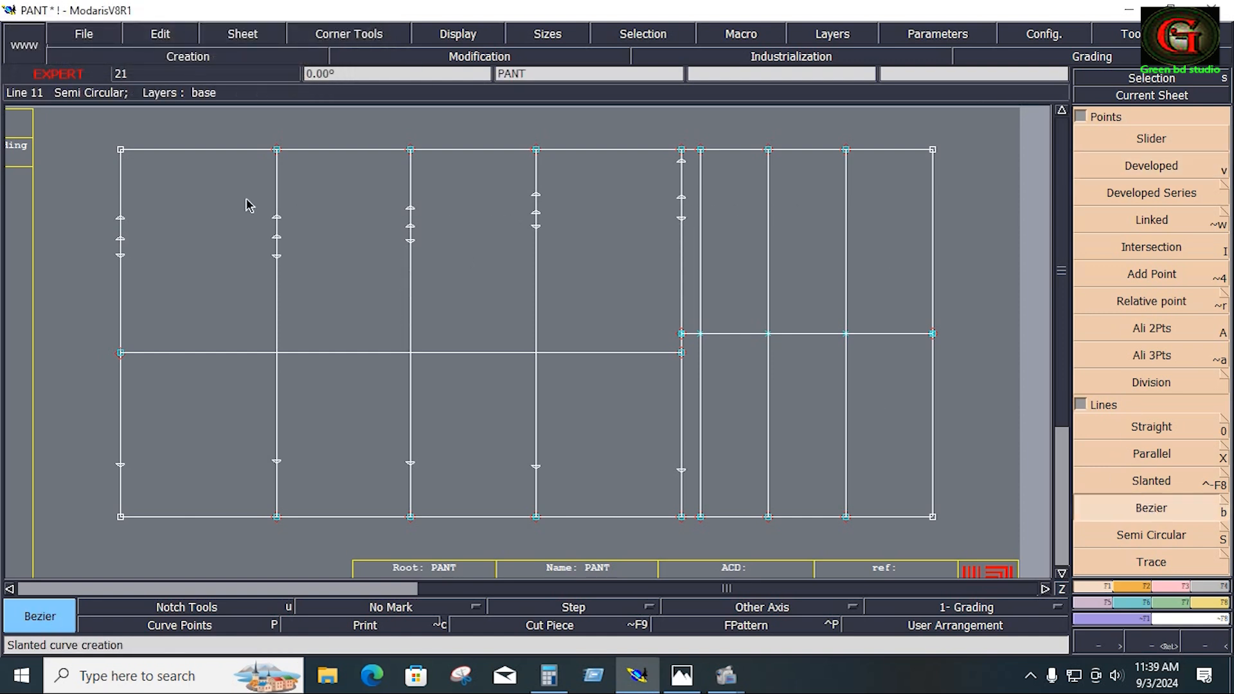
left_click(120, 219)
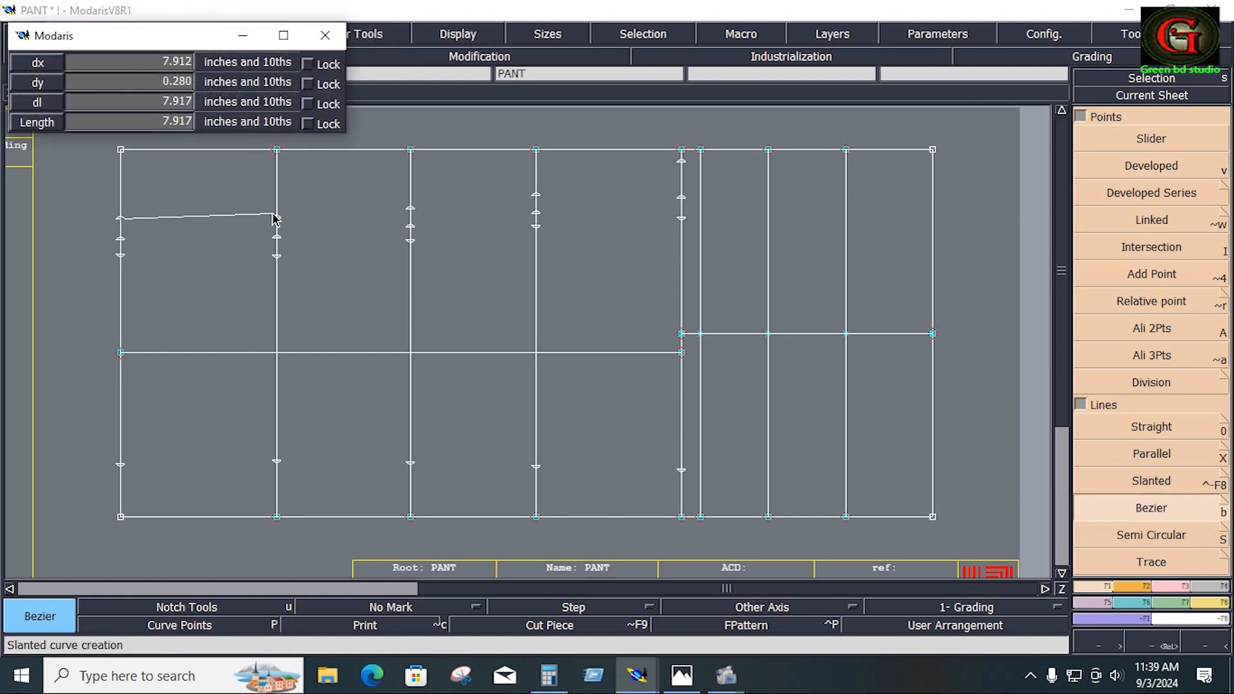
left_click(276, 218)
left_click(410, 207)
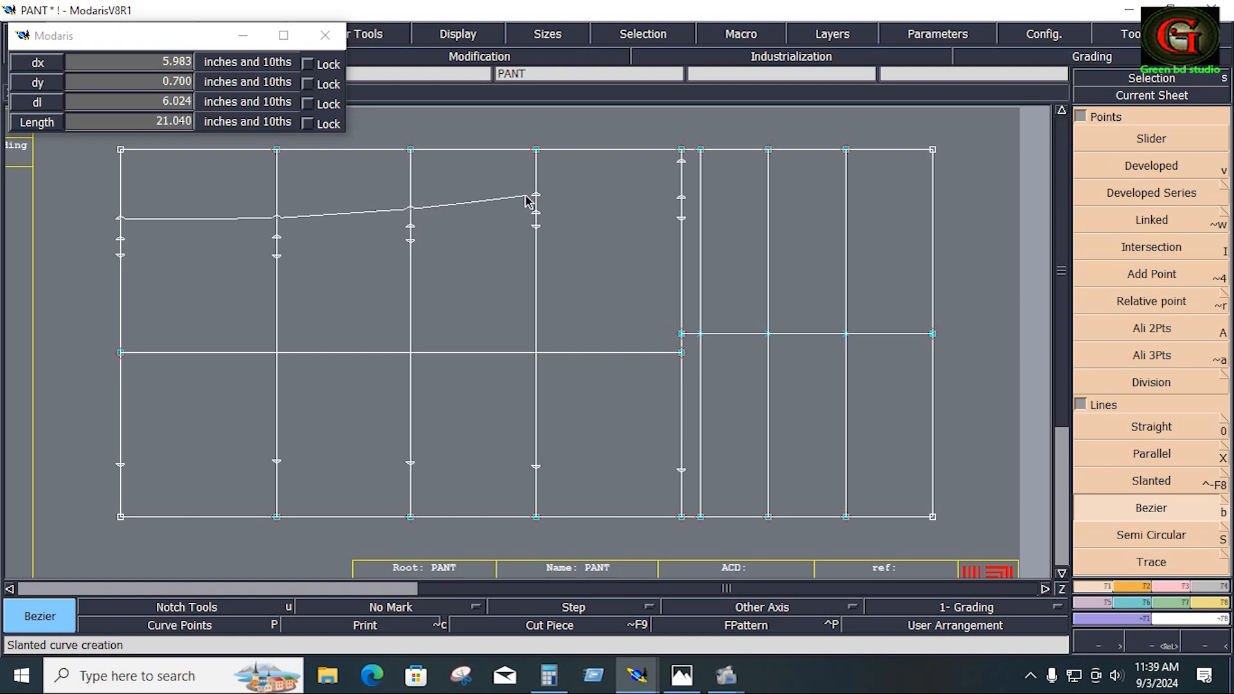
left_click(536, 194)
left_click(682, 163)
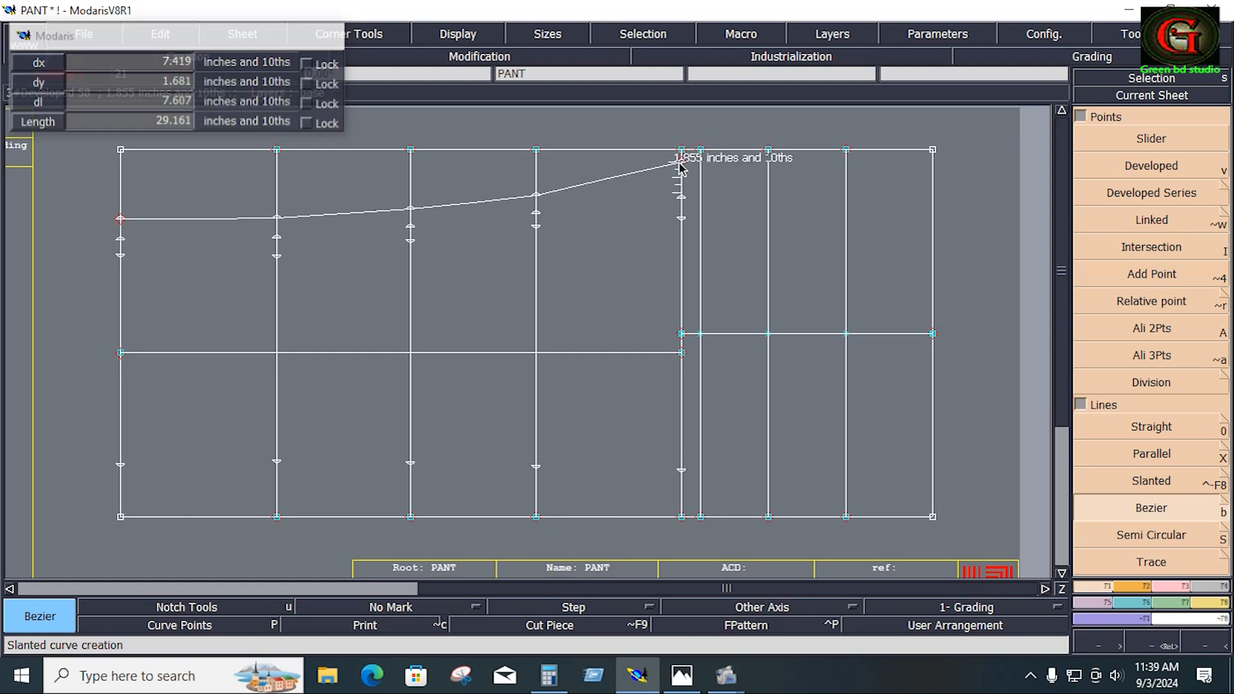
Step: Draw a second Bezier through the lower developed points of the upper group, from the fourth inner vertical to the left short edge
left_click(682, 220)
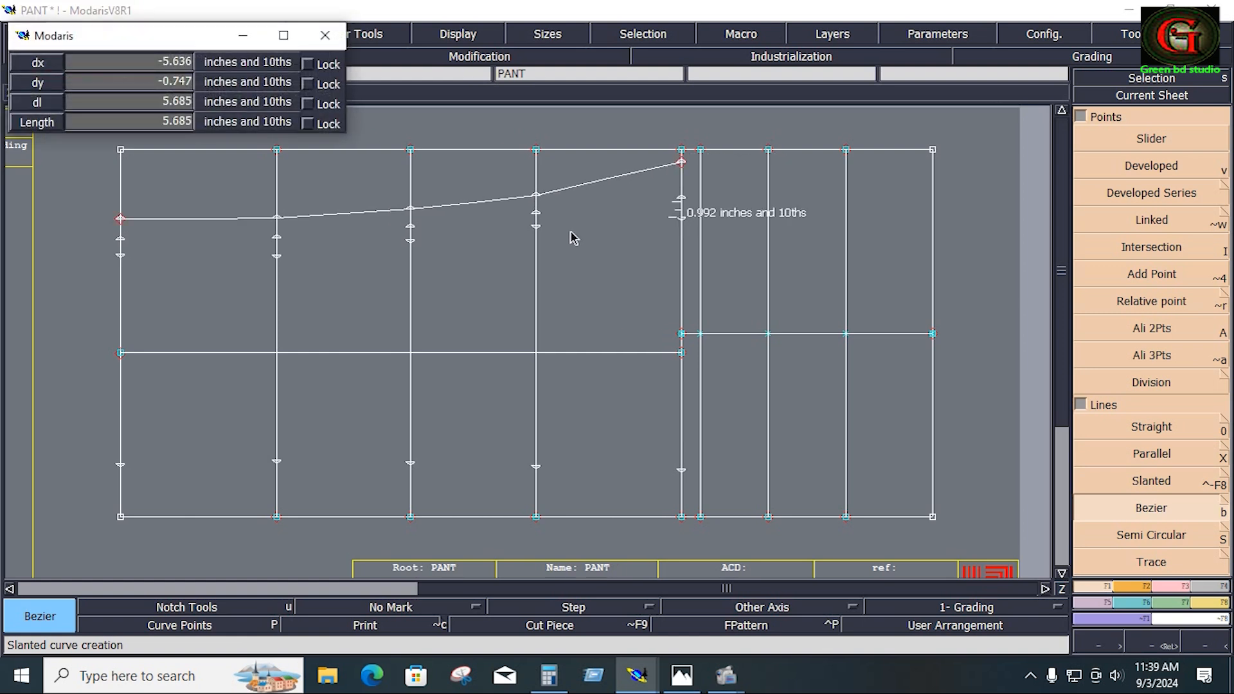
left_click(536, 226)
left_click(410, 242)
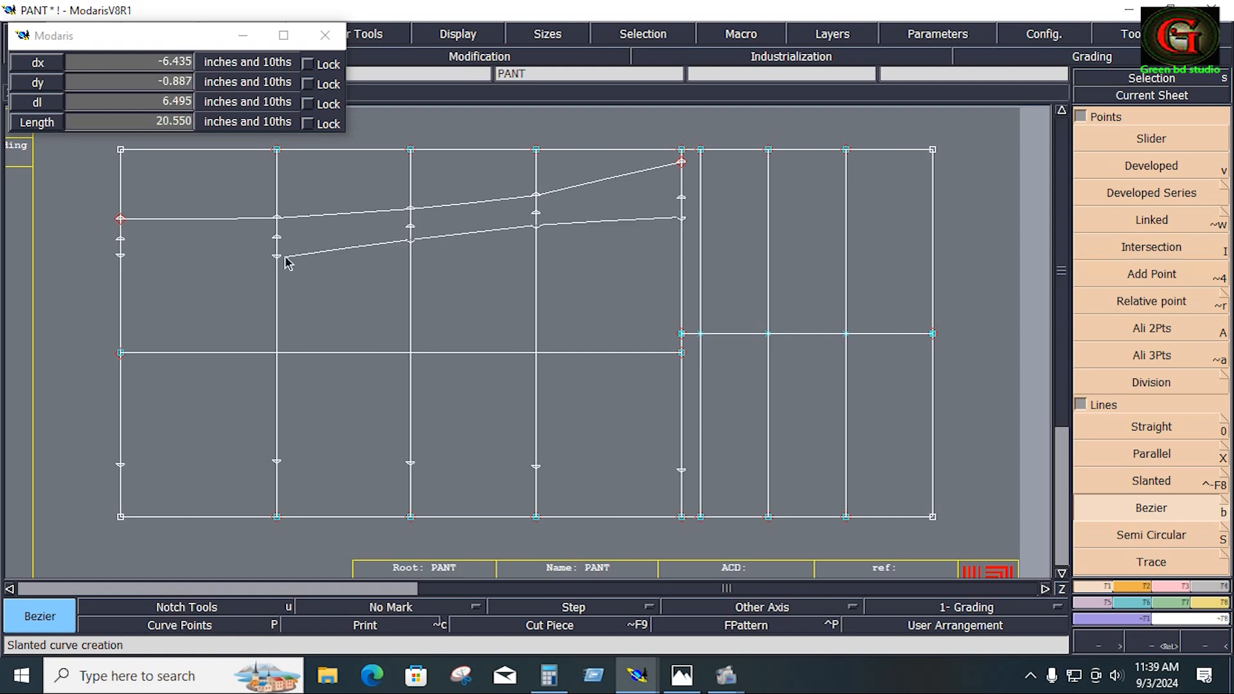
left_click(276, 256)
left_click(119, 256)
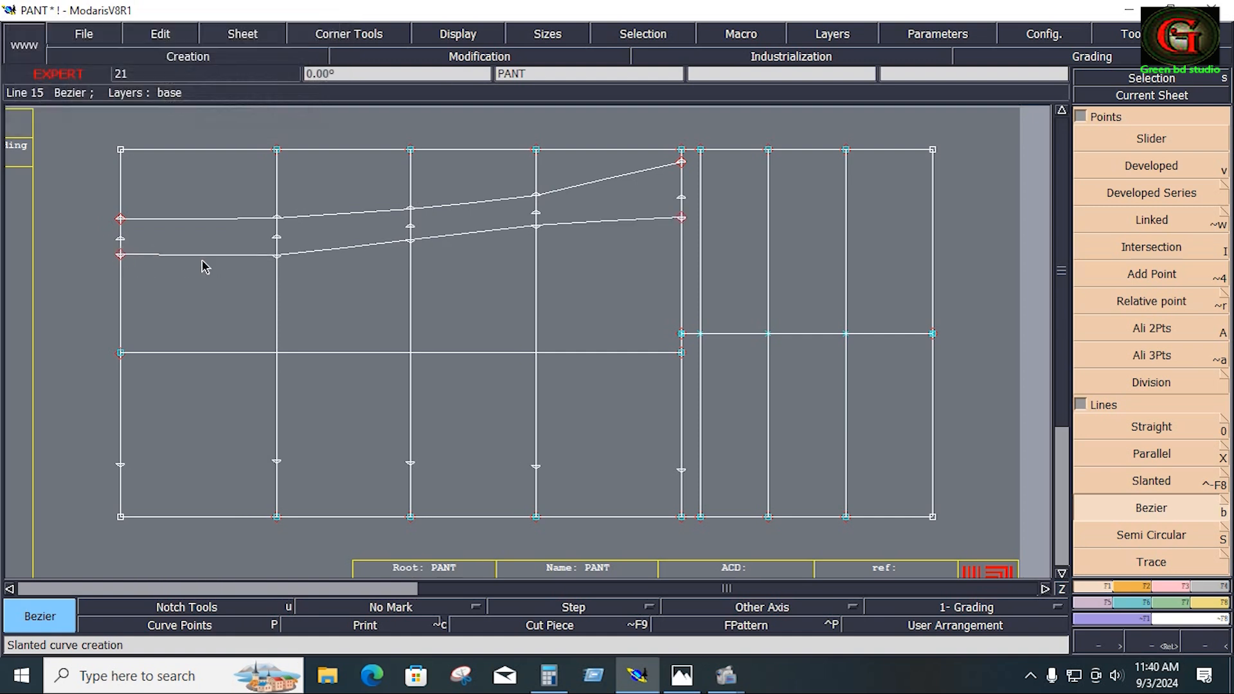
Step: Reshape the lower Bezier at its three intermediate points, bringing the one on the first inner vertical to about 0.51 inches below its origin point
left_click(1171, 586)
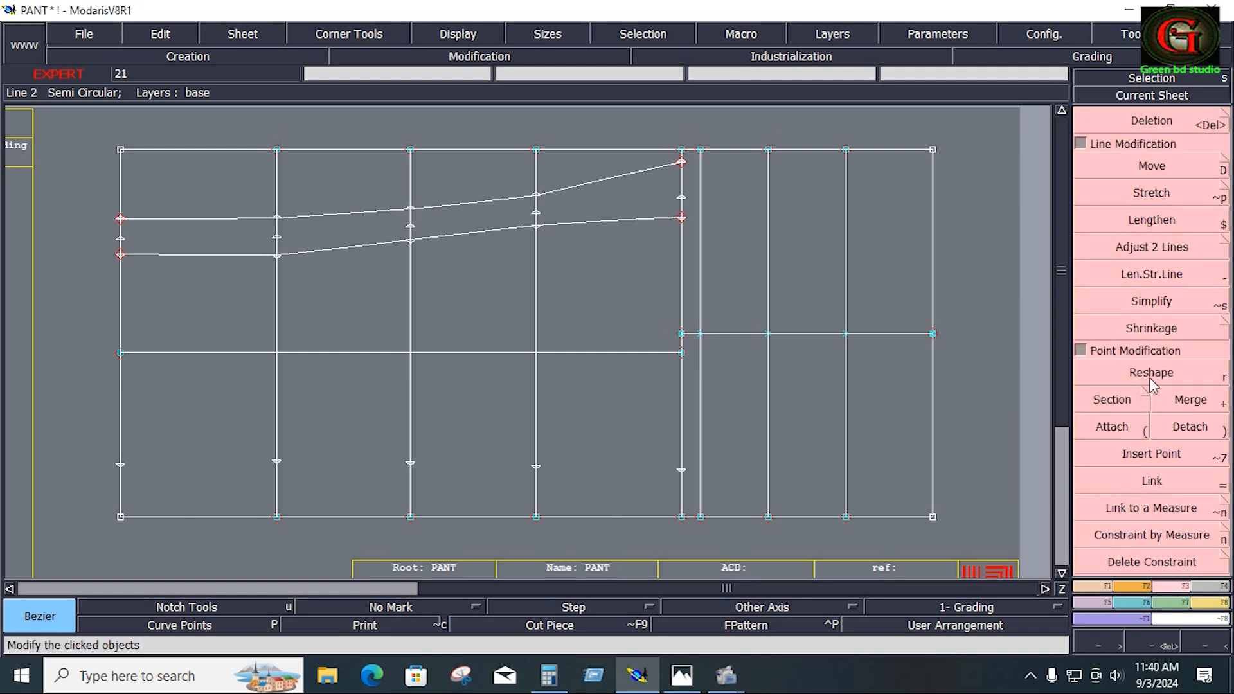
left_click(1151, 373)
left_click(536, 225)
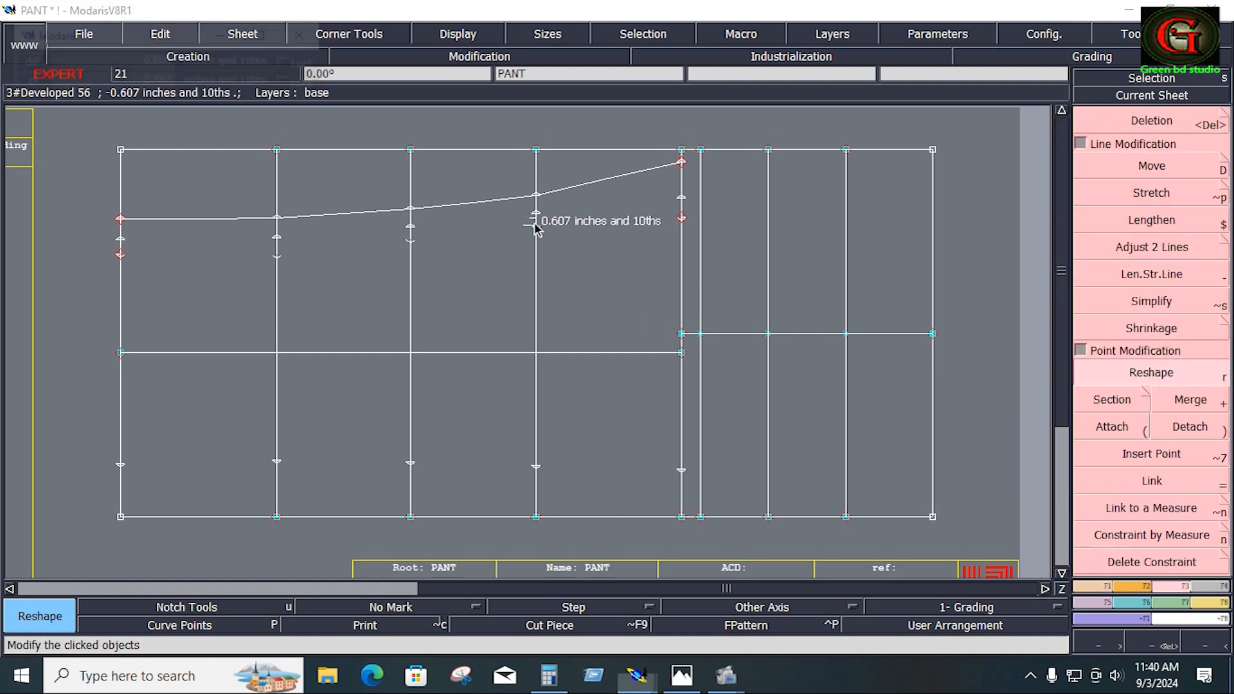
left_click(537, 233)
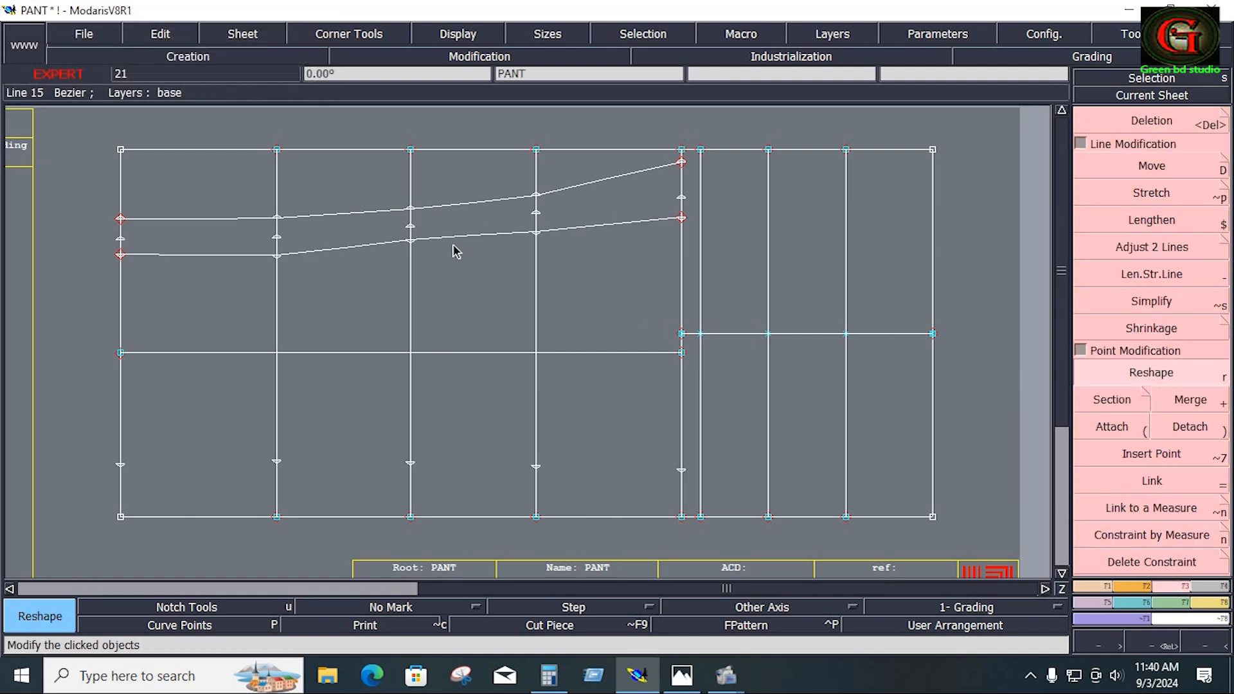
left_click(410, 239)
left_click(412, 243)
left_click(277, 256)
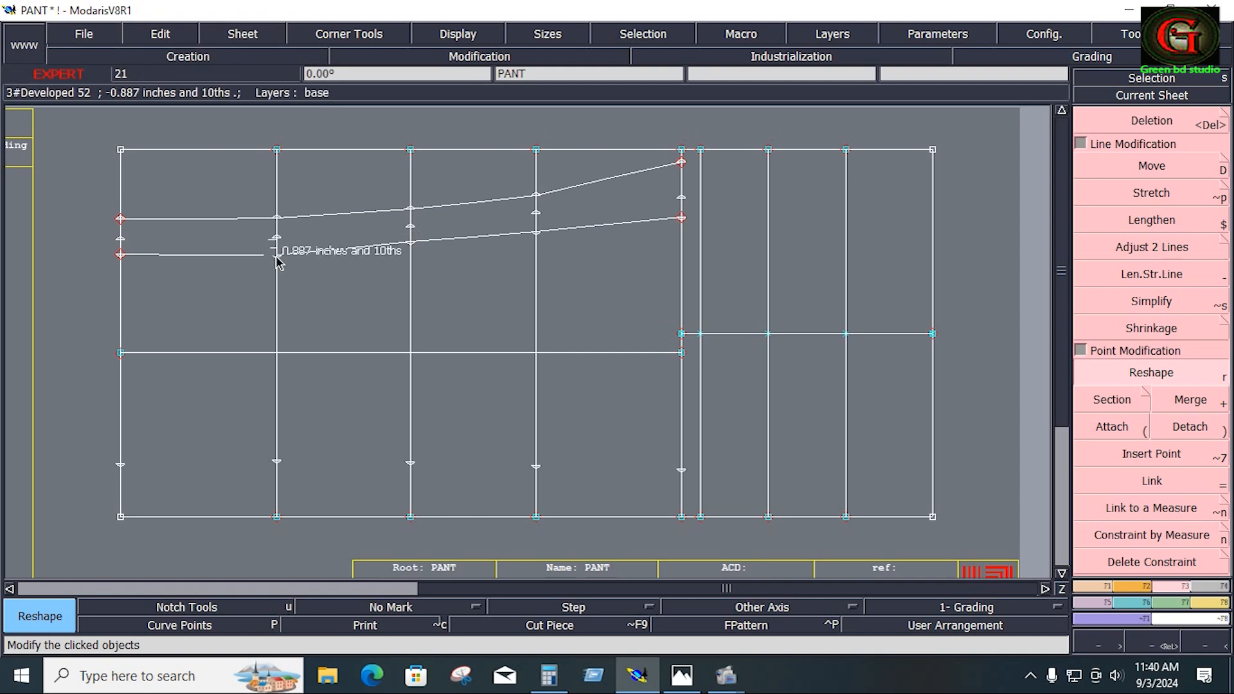
left_click(281, 253)
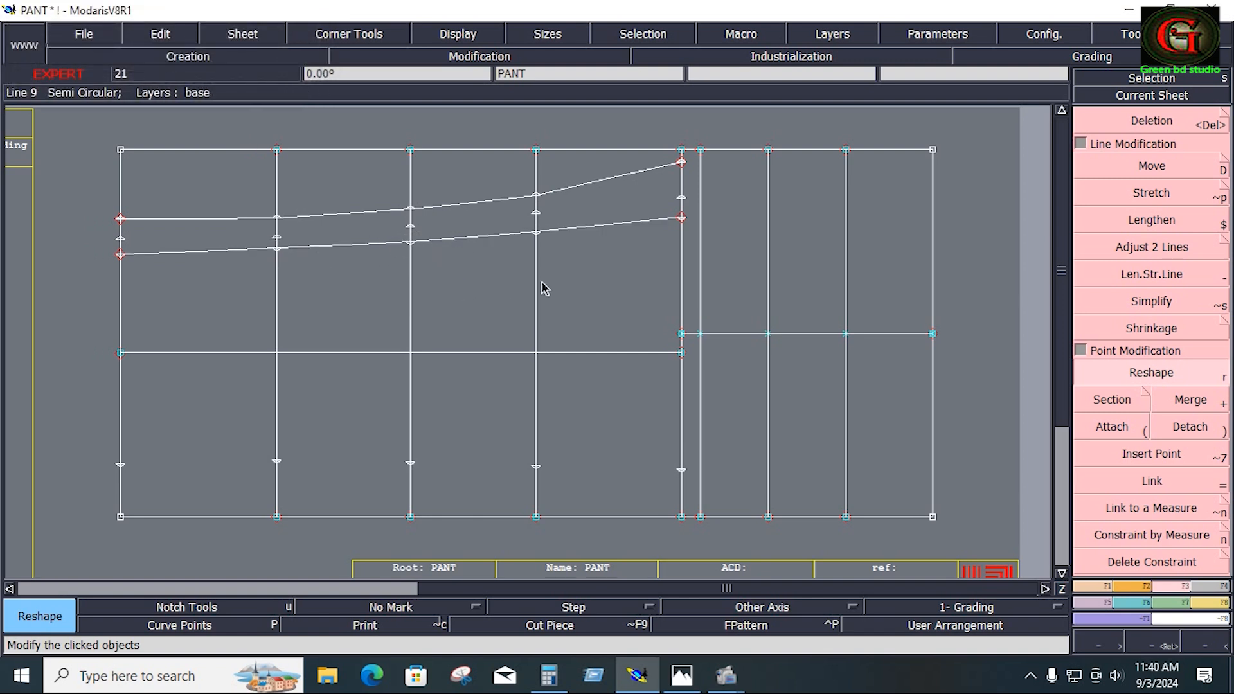
Step: Lower the second Bezier's intermediate points and left end with Reshape, moving the first inner vertical's point to about 1.21 inches below its origin
left_click(538, 232)
left_click(539, 244)
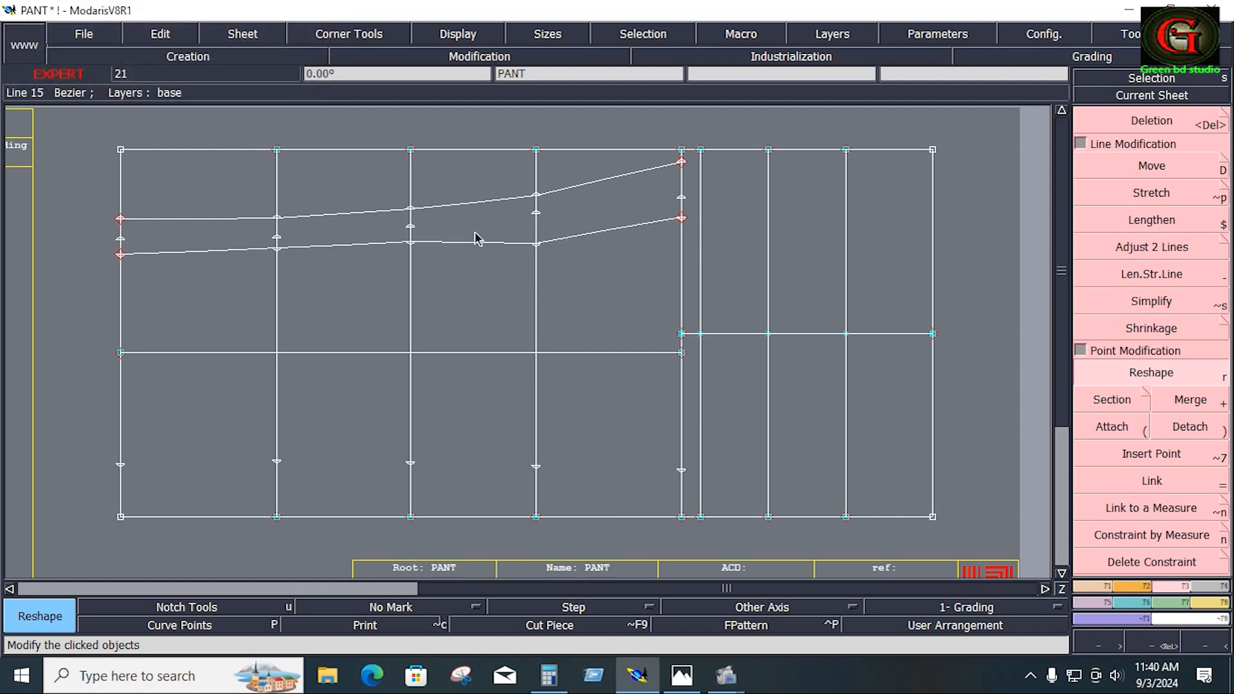
left_click(410, 243)
left_click(410, 253)
left_click(277, 249)
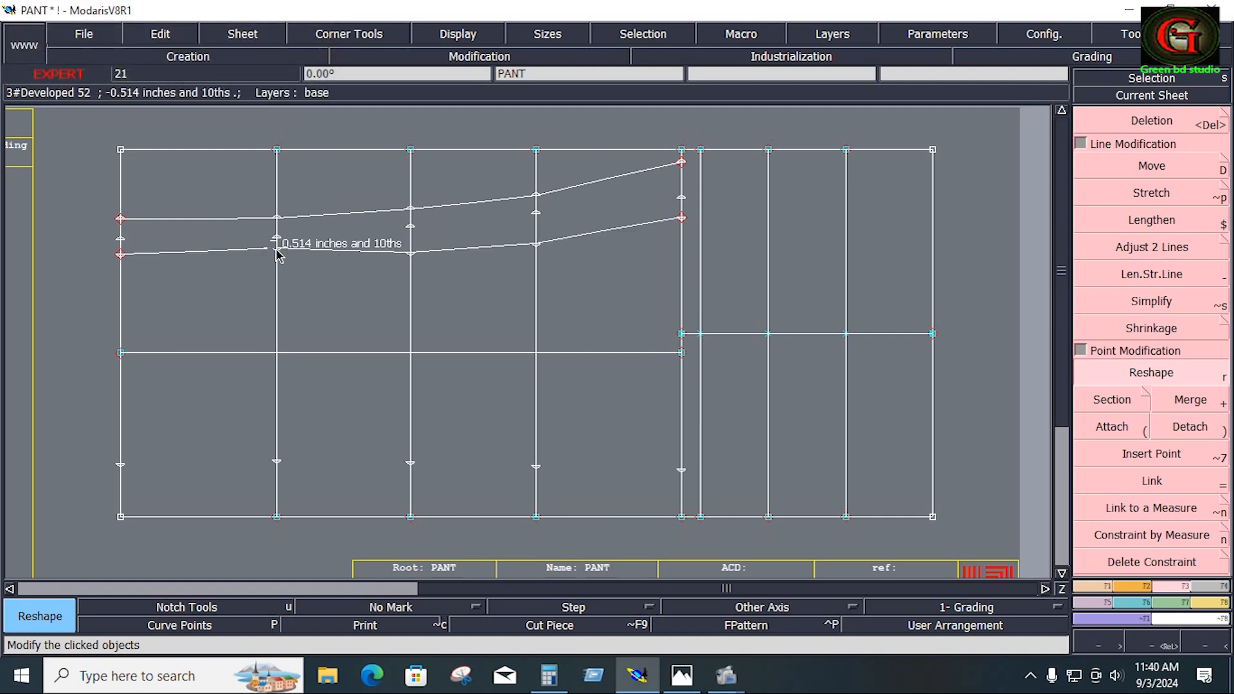
left_click(277, 262)
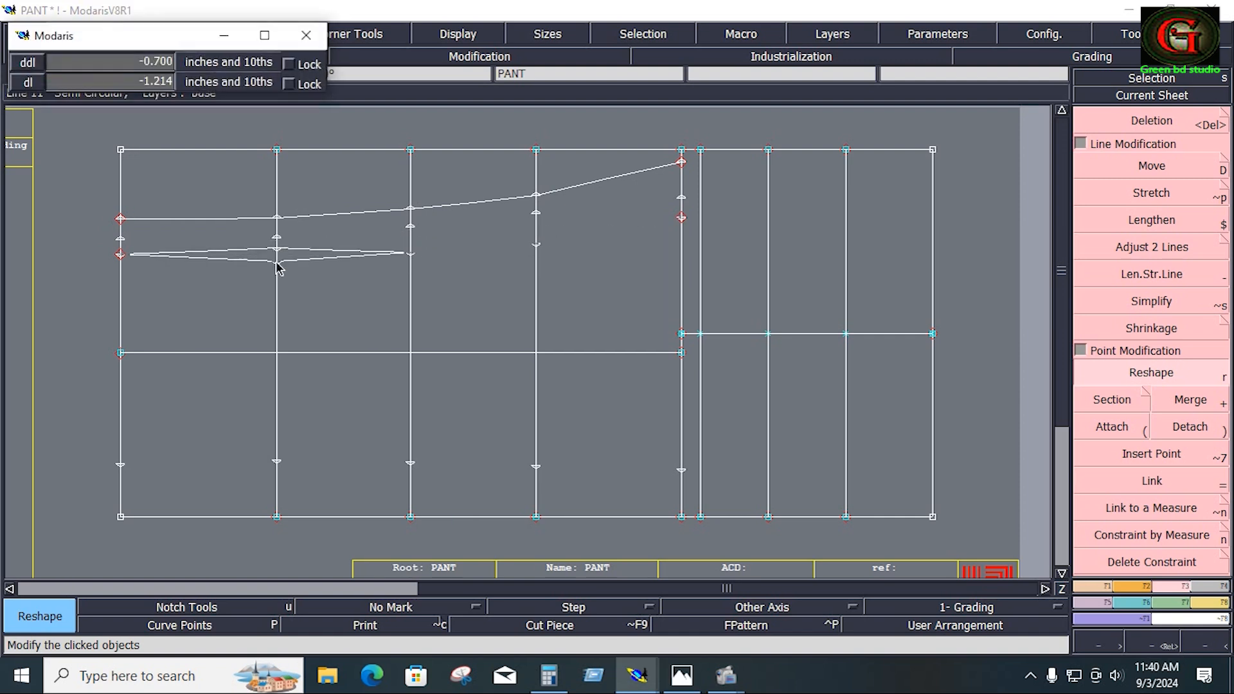
left_click(120, 255)
left_click(120, 262)
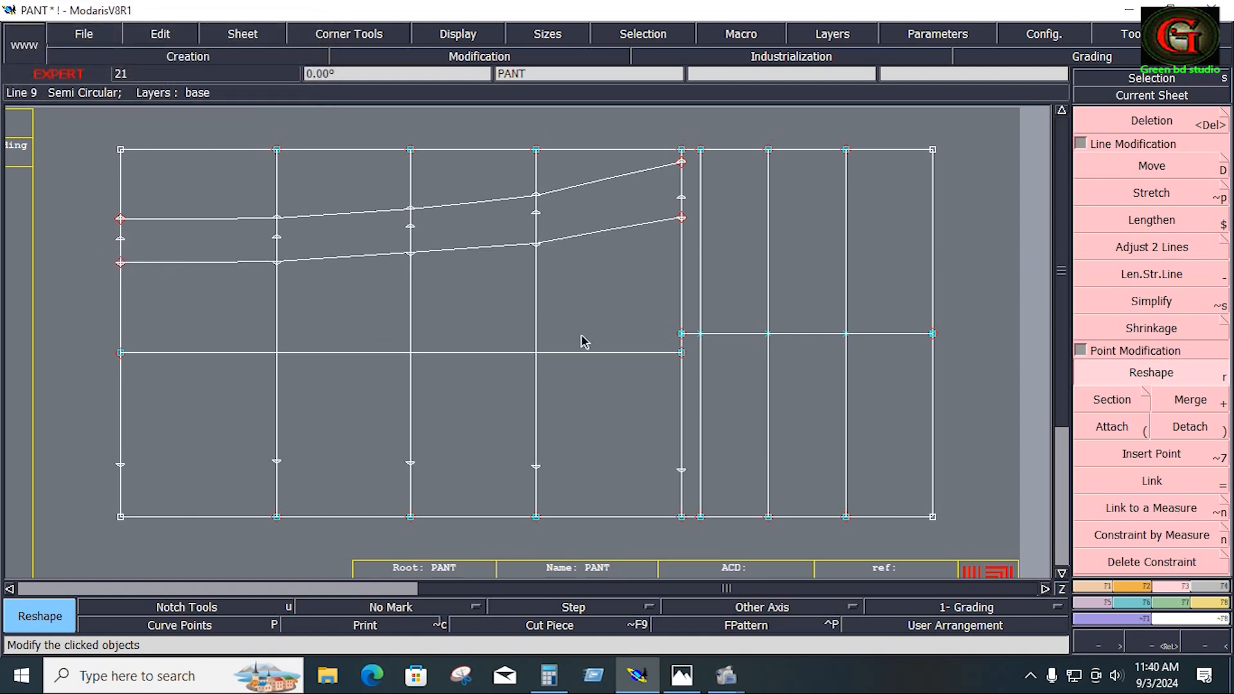
left_click(469, 206)
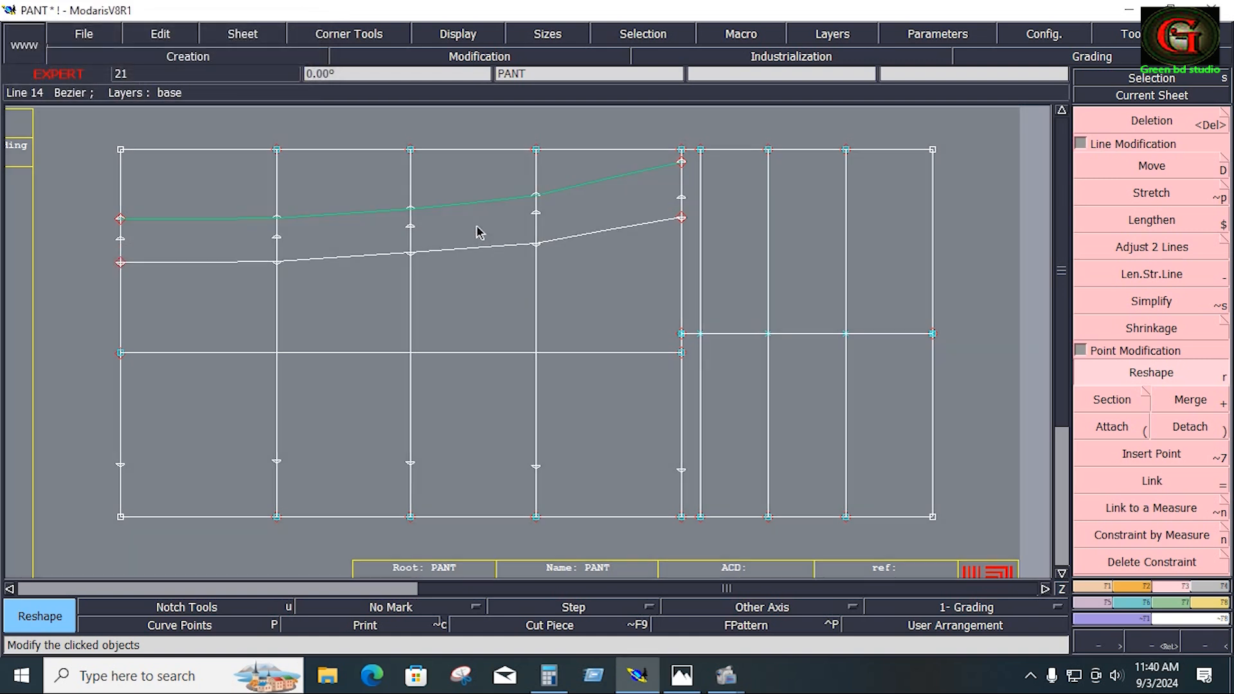
left_click(477, 249)
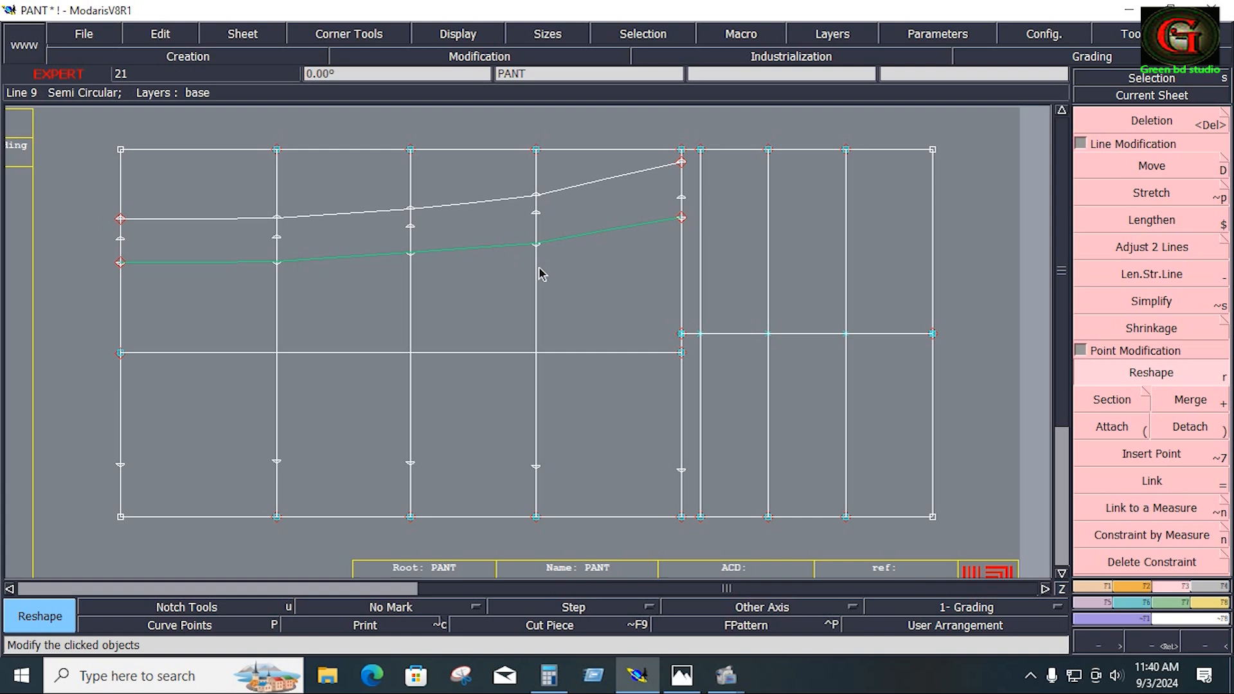
left_click(608, 397)
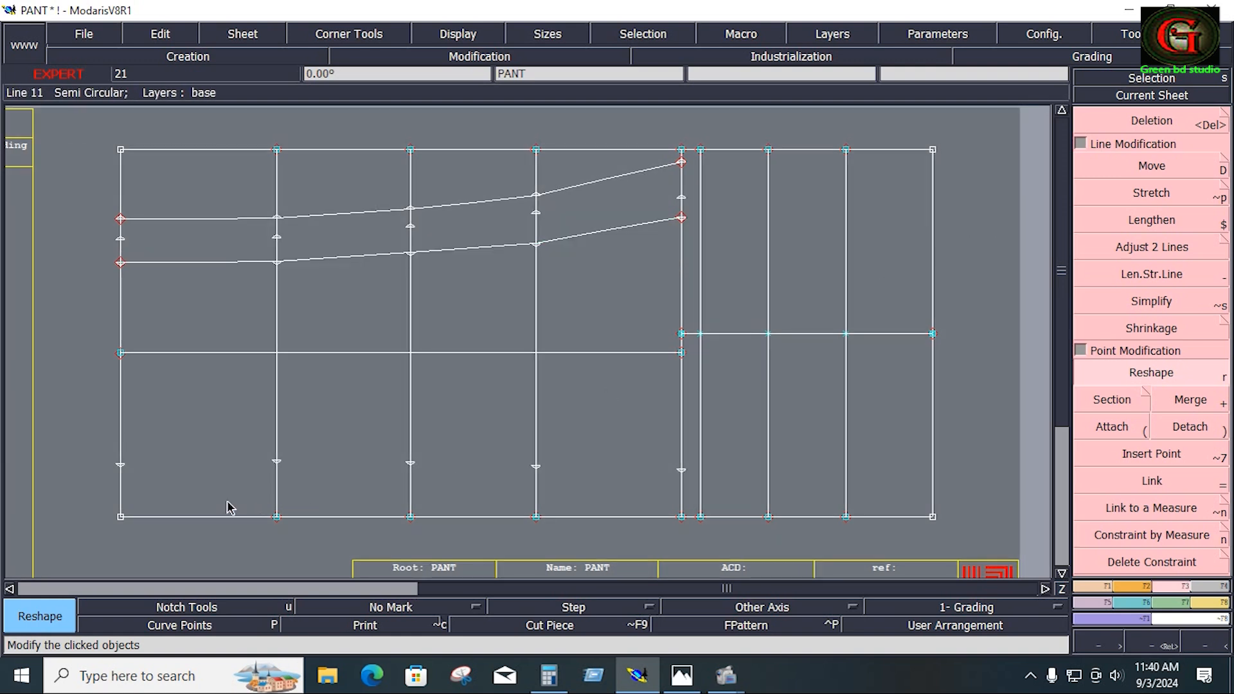
Step: Draw a Bezier about 29.1 inches long through the lowest row of developed points, from the left short edge to the fourth inner vertical
left_click(1089, 585)
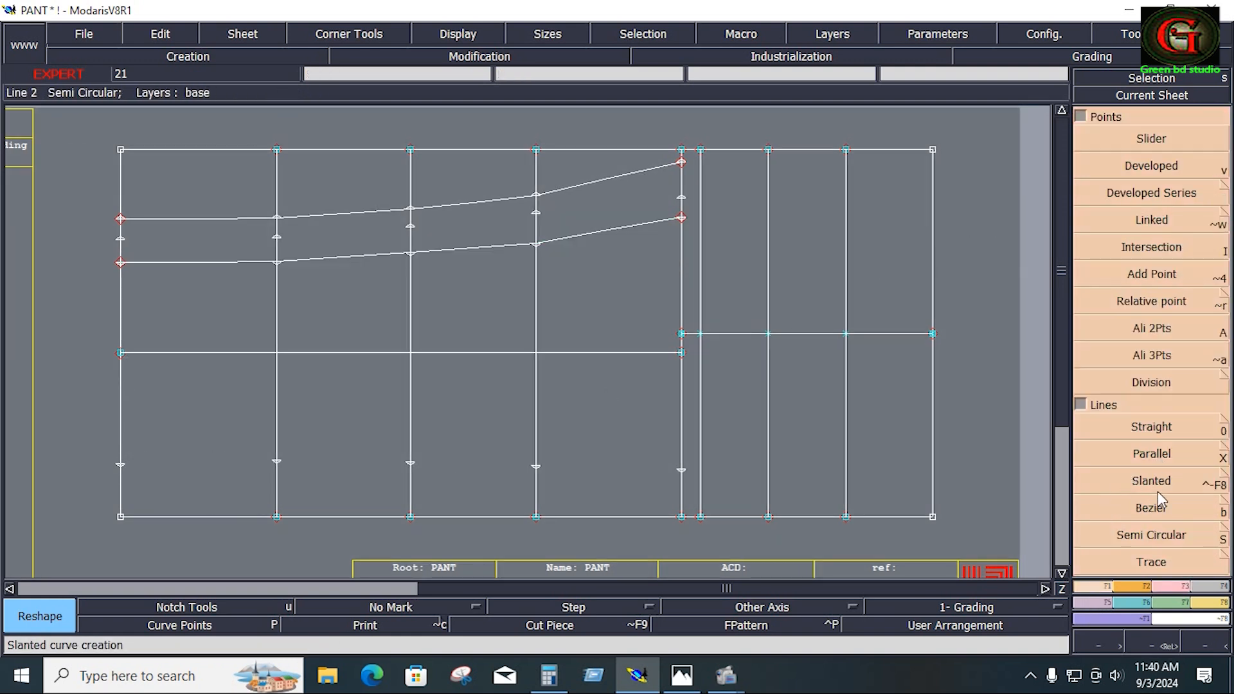
left_click(1152, 507)
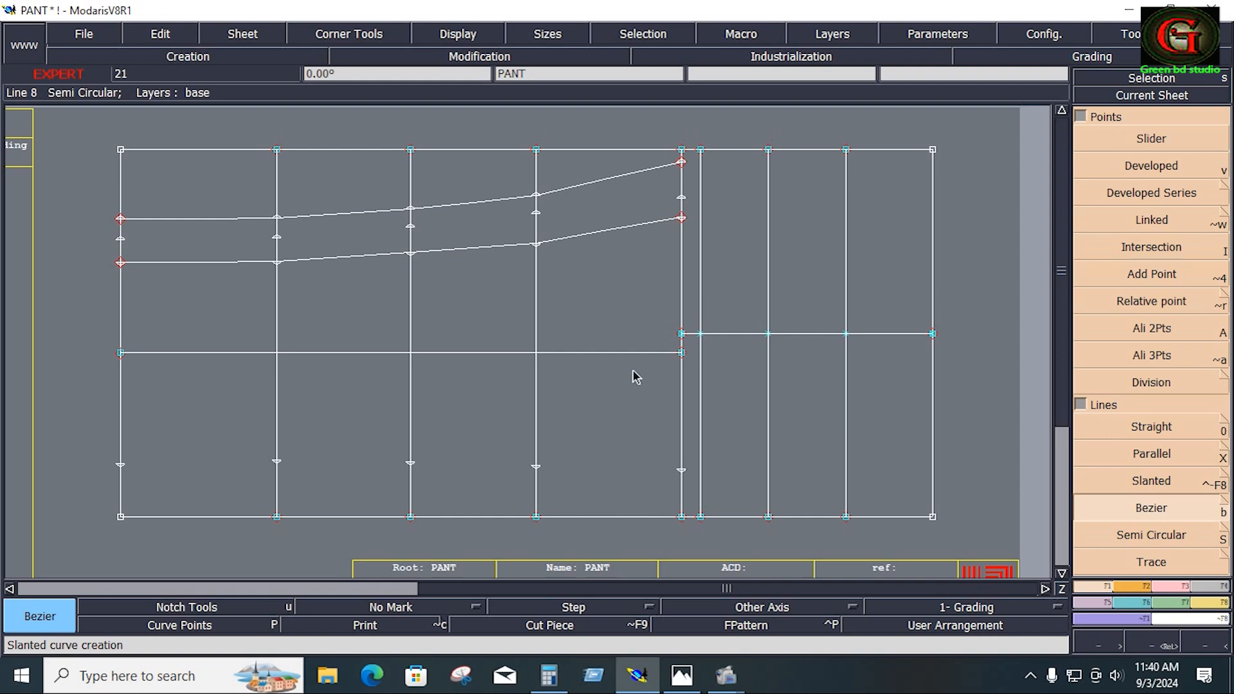
left_click(120, 465)
left_click(276, 461)
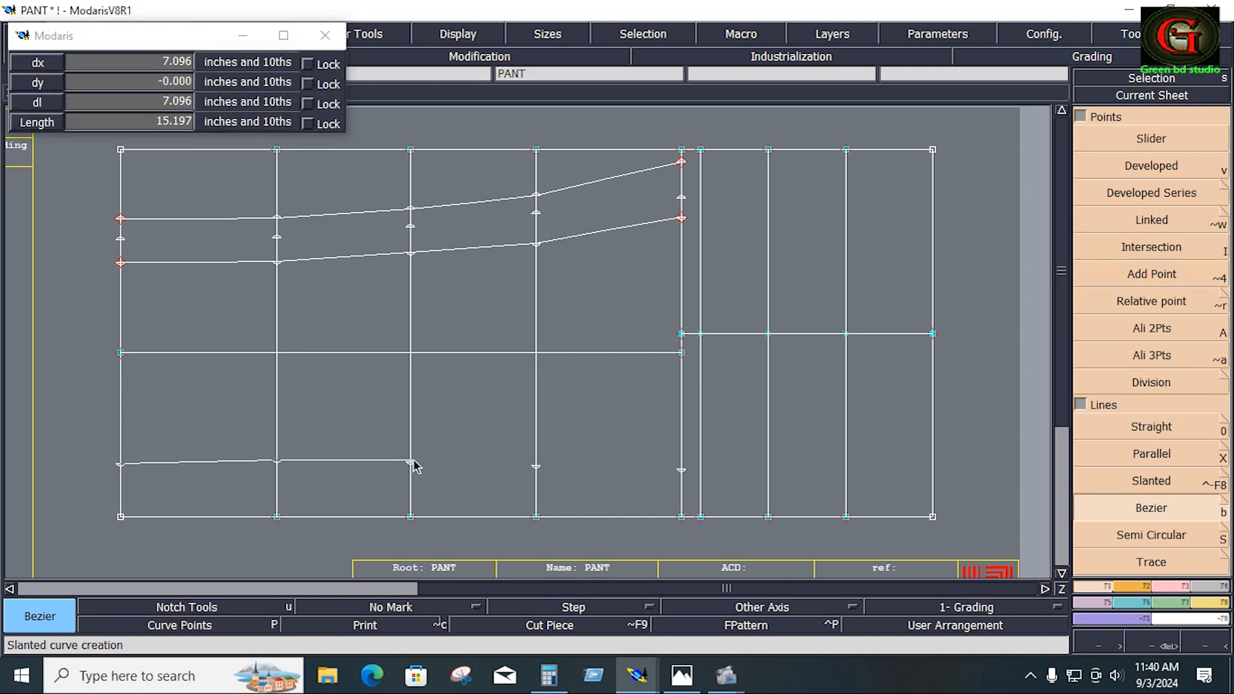
left_click(410, 463)
left_click(537, 467)
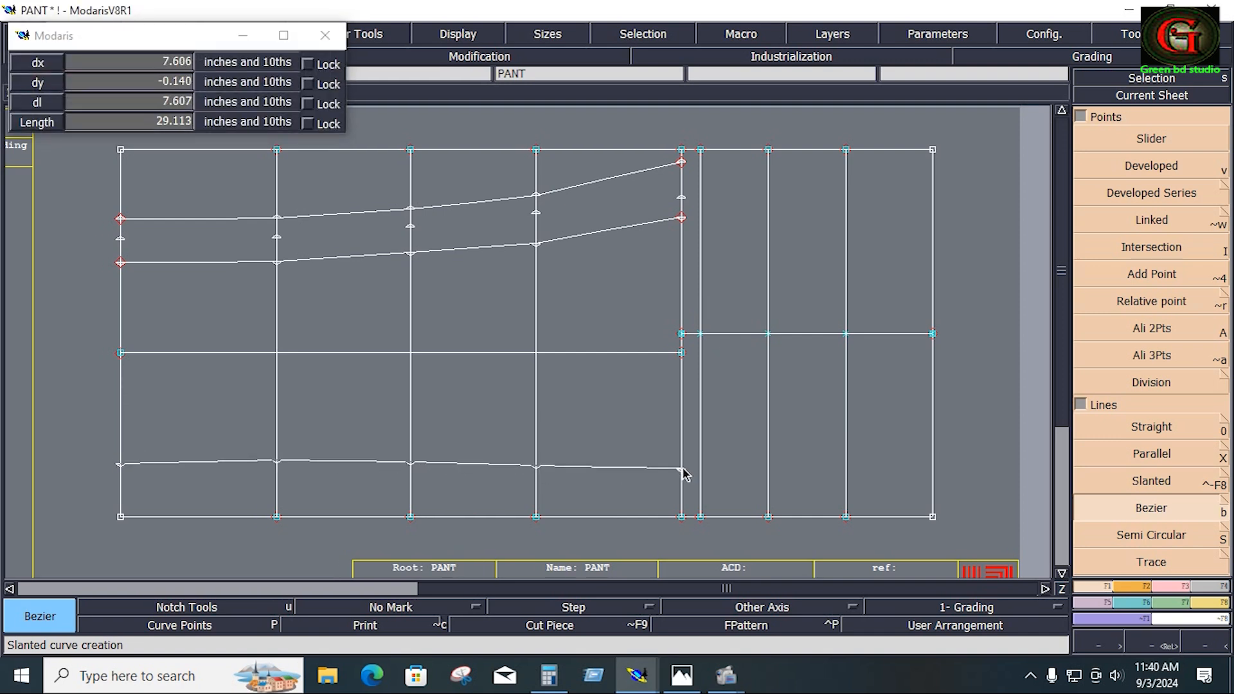
left_click(682, 471)
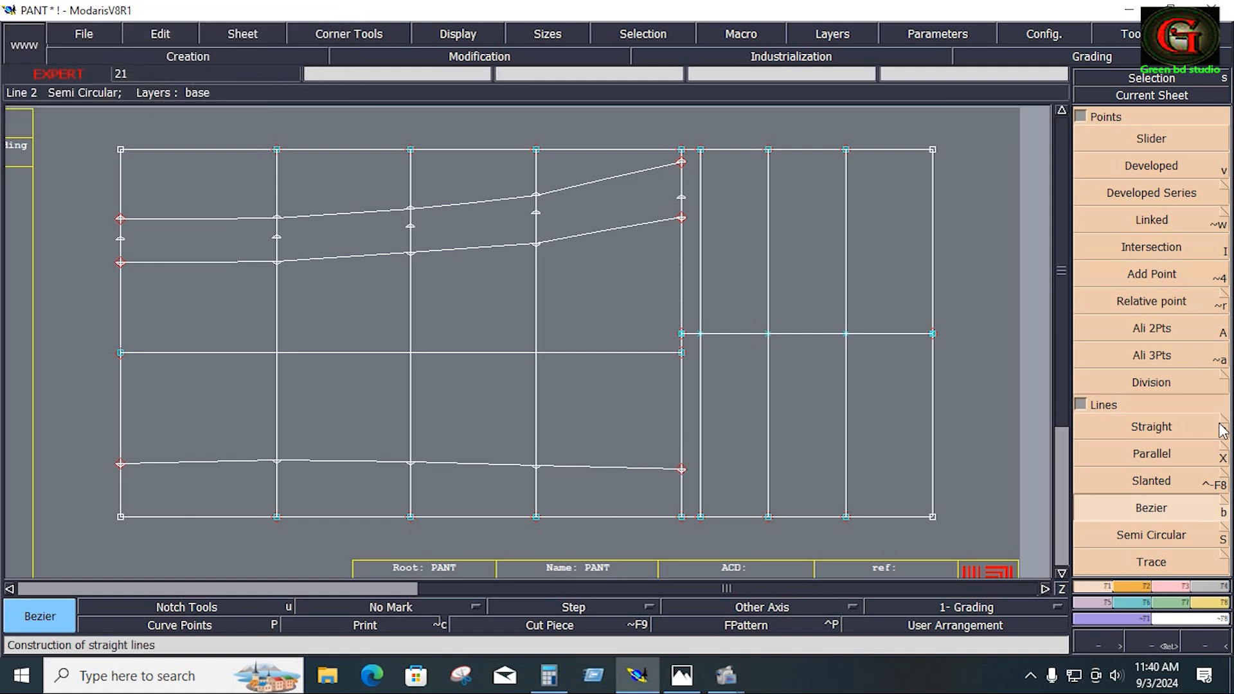
Step: Create one parallel above and one parallel below the bottom Bezier with the Parallel tool
left_click(1158, 456)
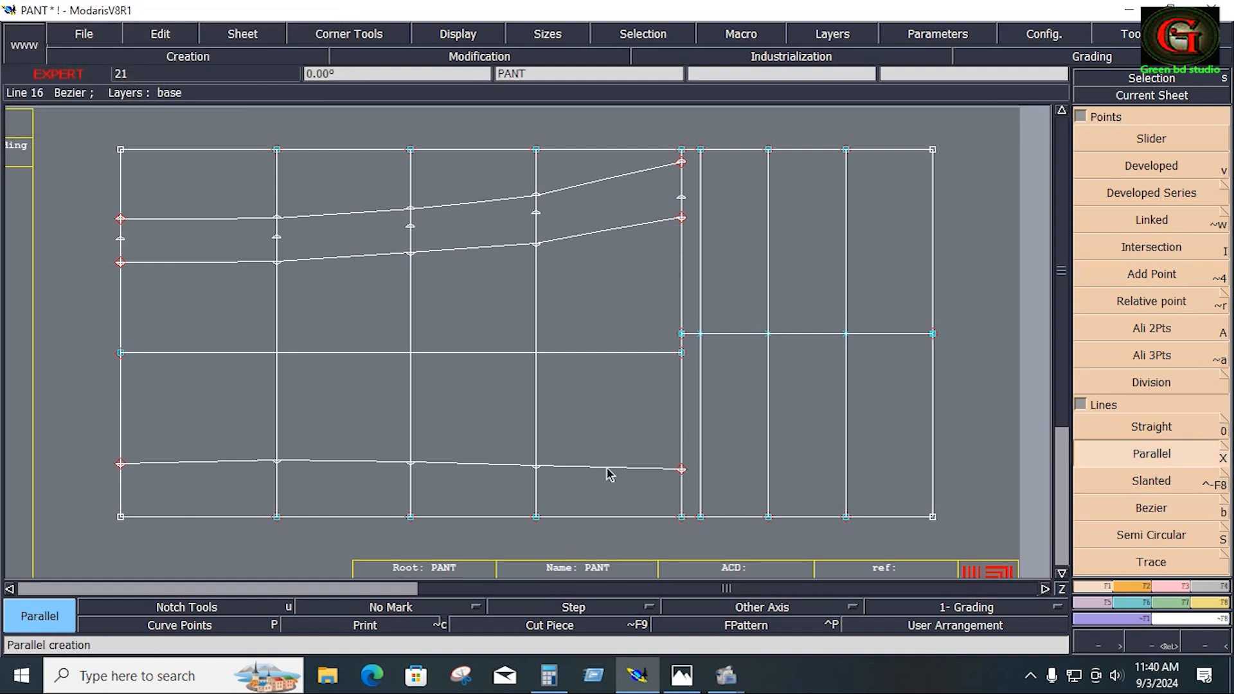
left_click(481, 464)
left_click(480, 457)
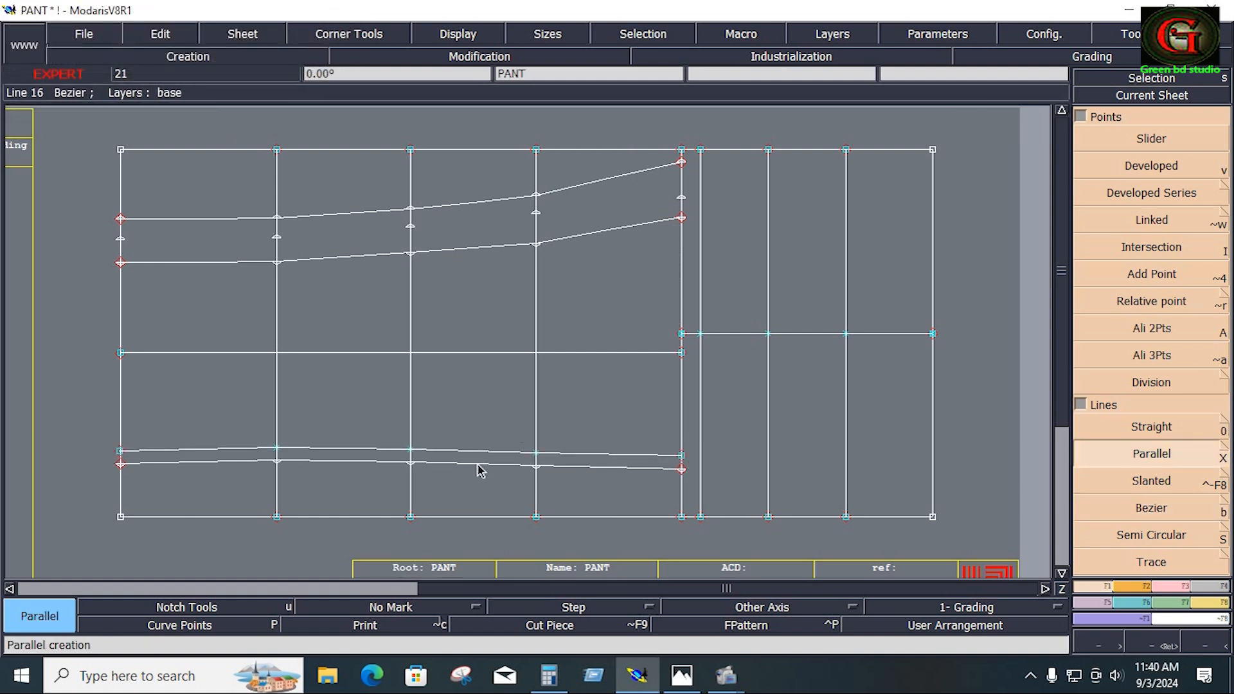
left_click(477, 465)
left_click(477, 486)
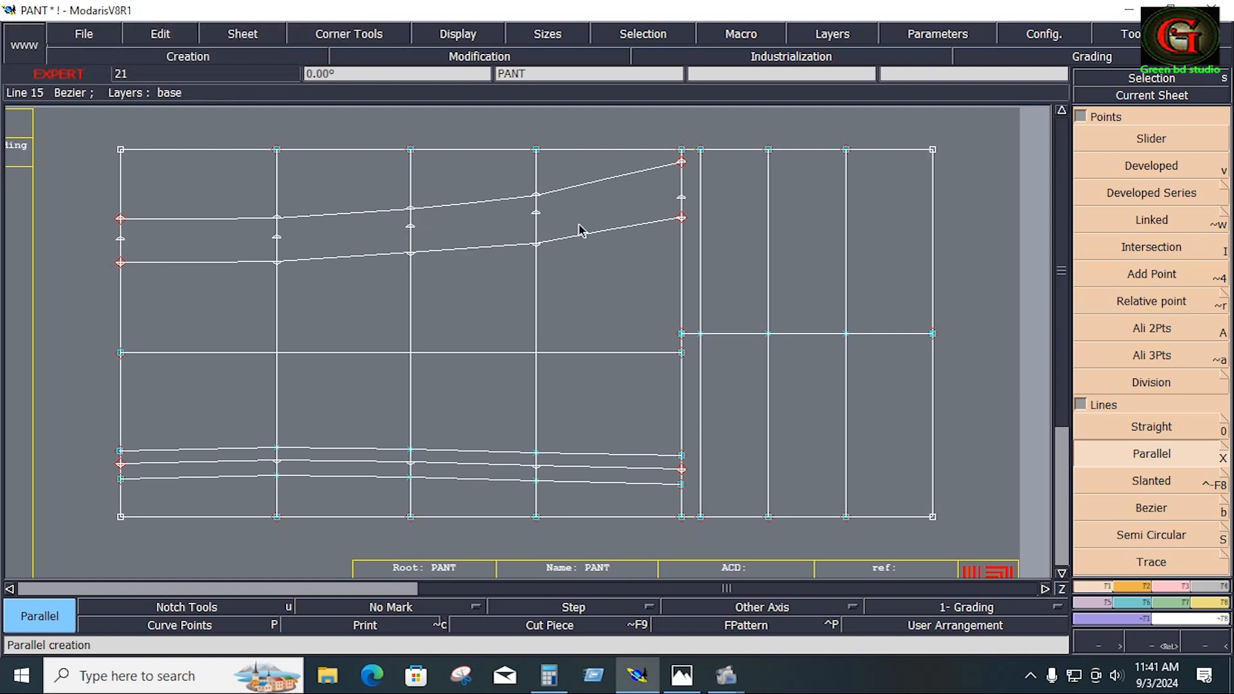
left_click(420, 205)
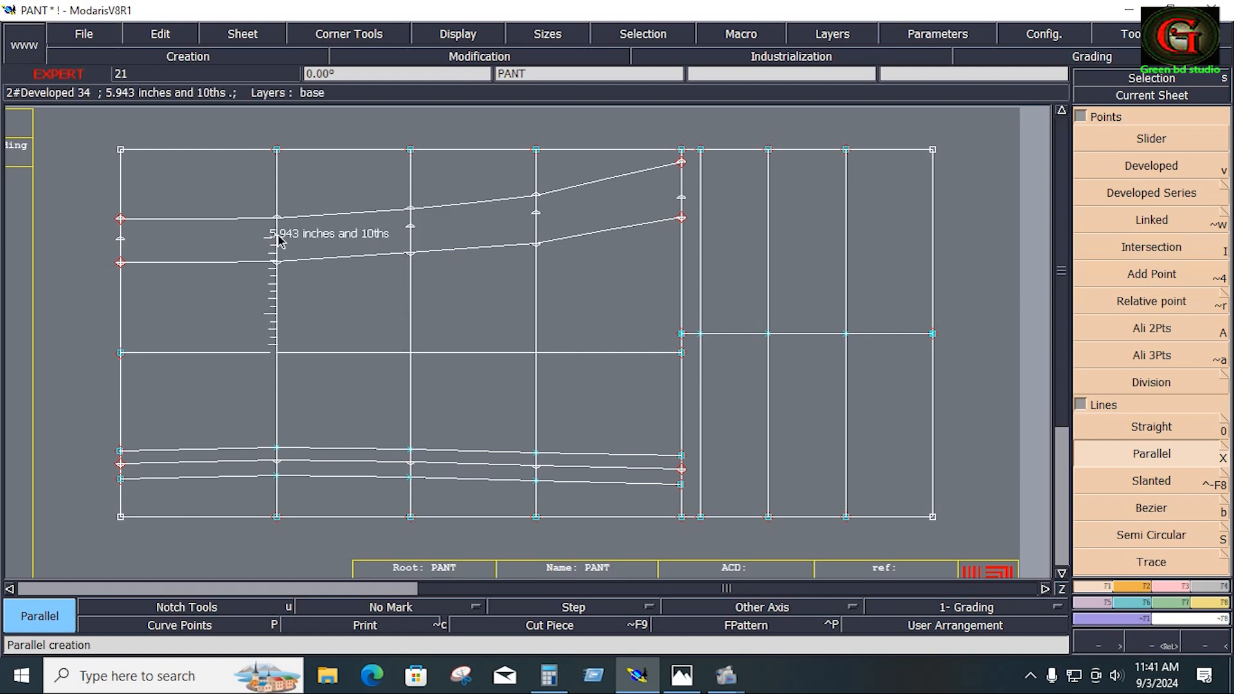
key("Escape")
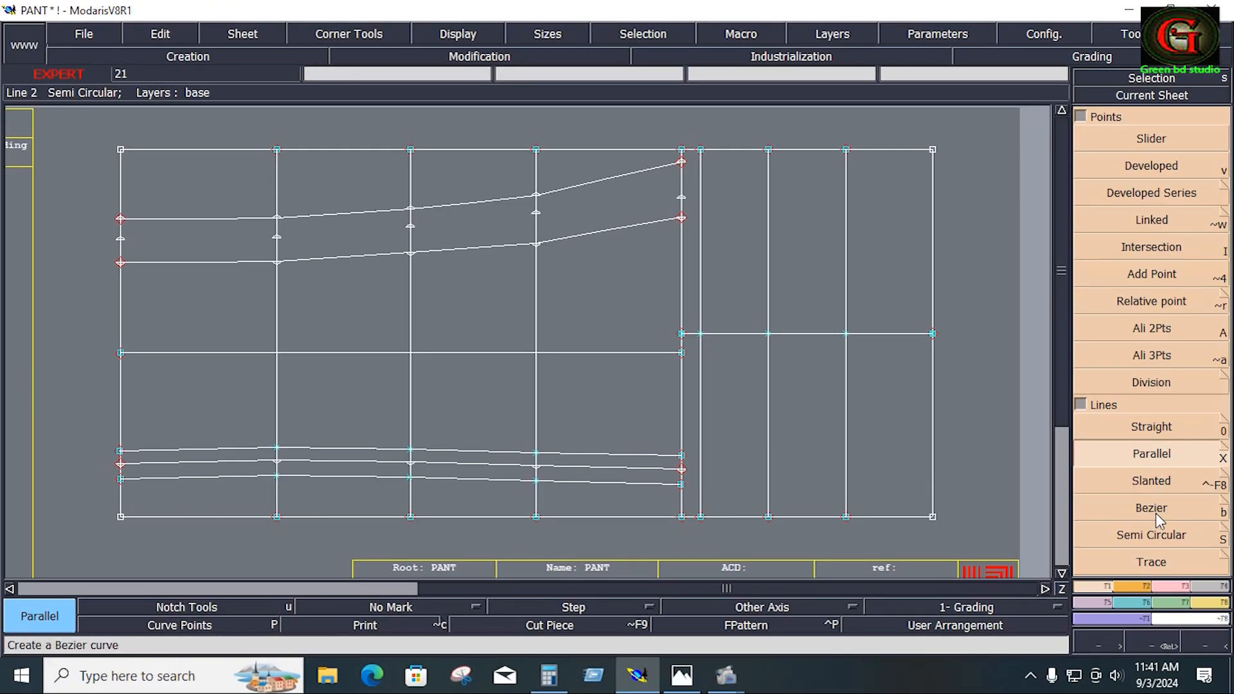
Step: Draw a horizontal Bezier from the second seam curve's end on the fourth inner vertical to the sixth inner vertical
left_click(1156, 513)
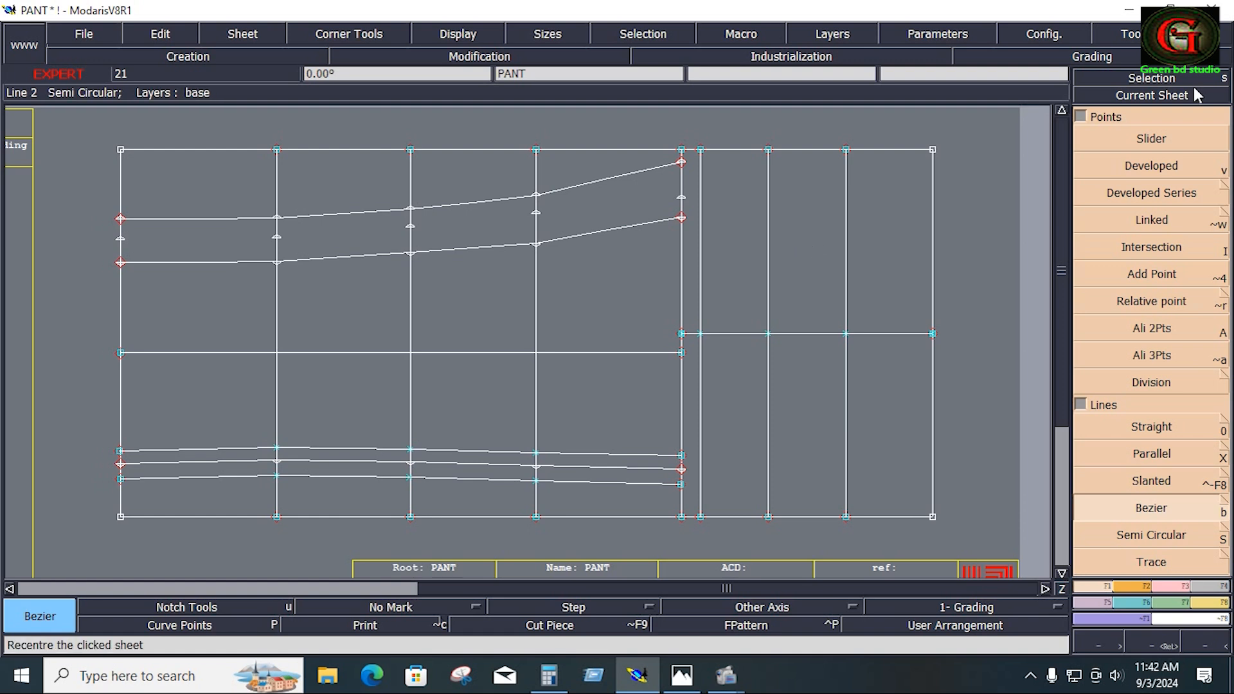
left_click(1174, 166)
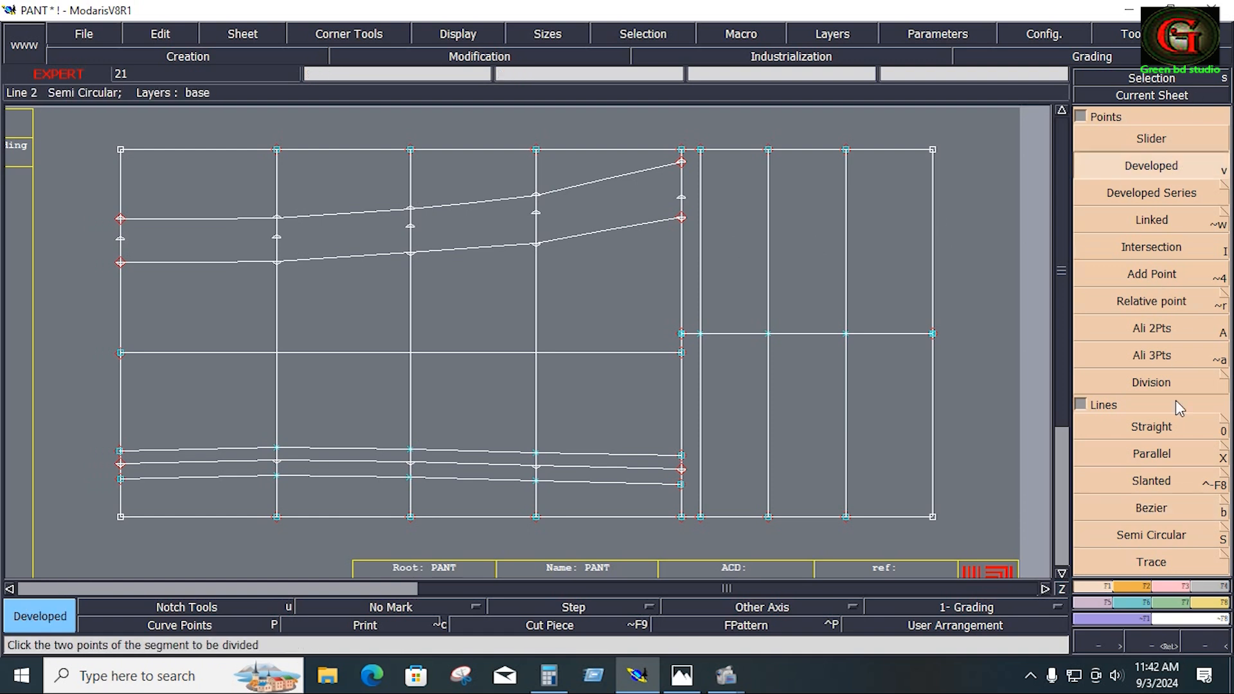
left_click(1151, 508)
left_click(681, 218)
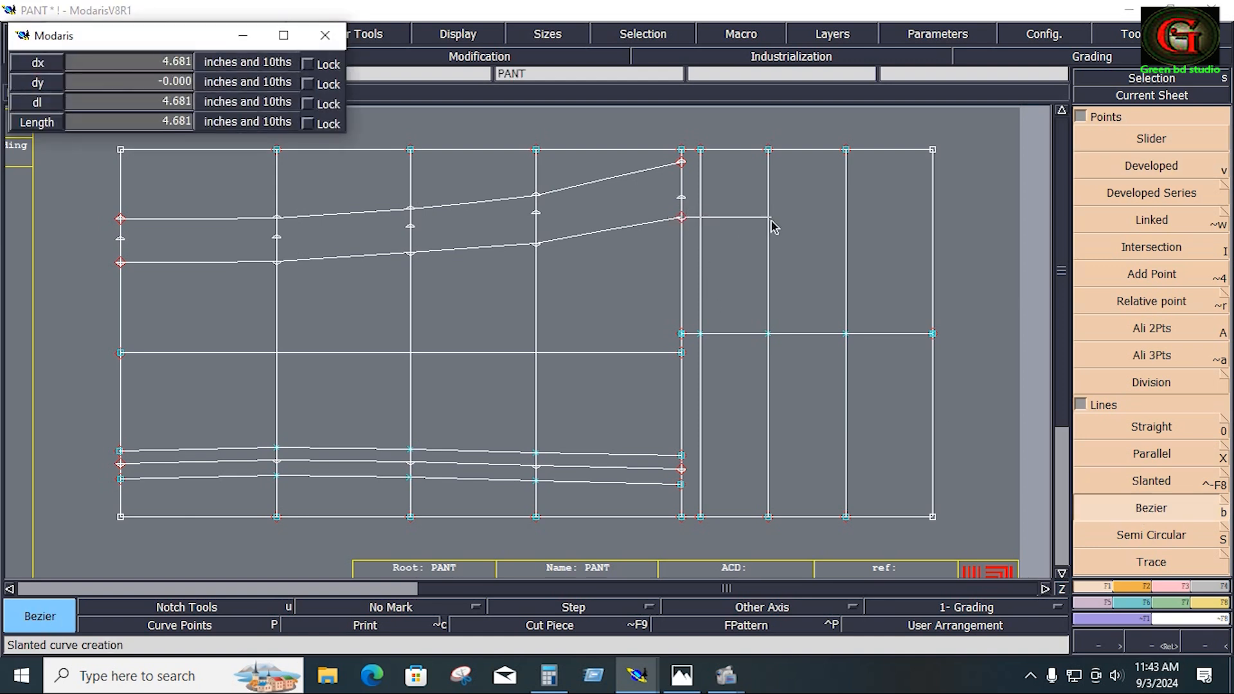
left_click(769, 221)
Step: Place a developed point on the sixth inner vertical about 1.07 inches below the end of the short horizontal line
left_click(1110, 194)
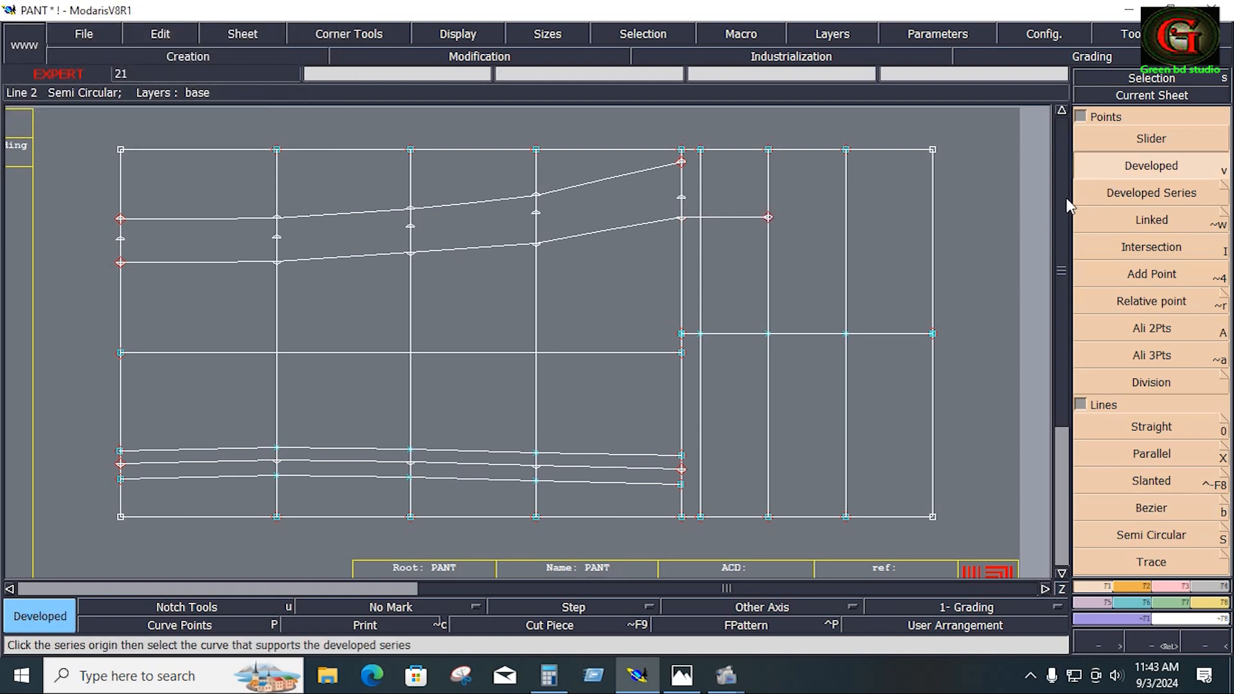
left_click(770, 219)
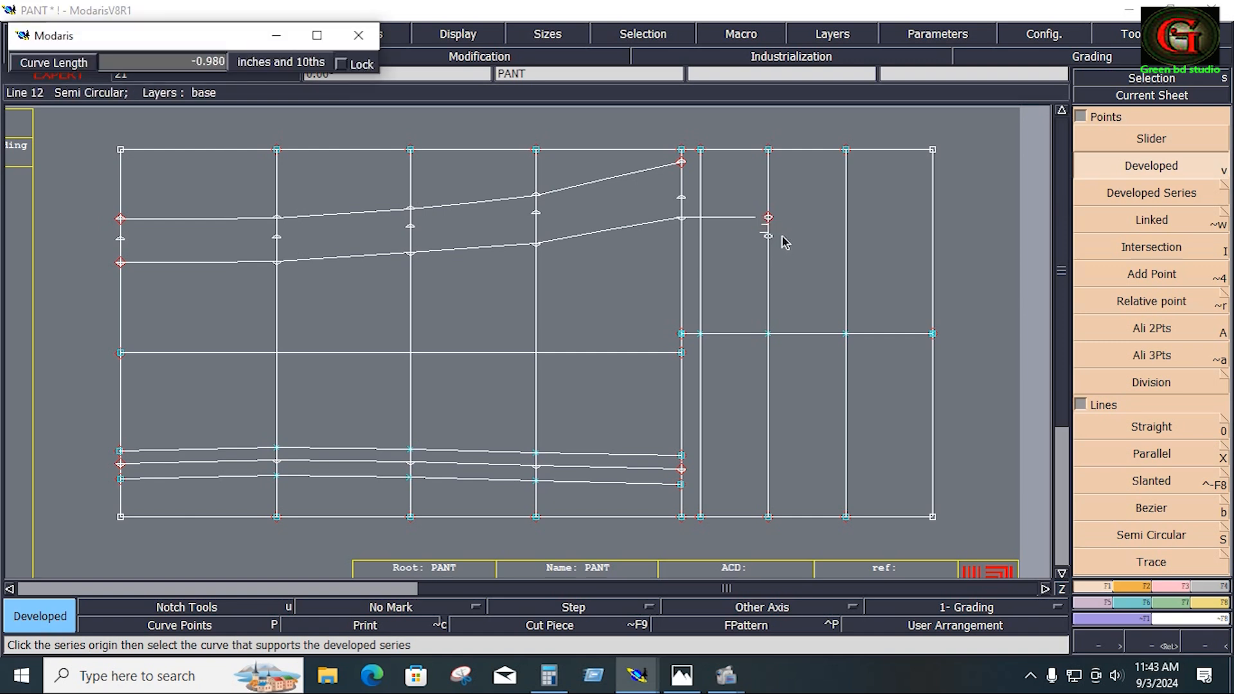
left_click(787, 244)
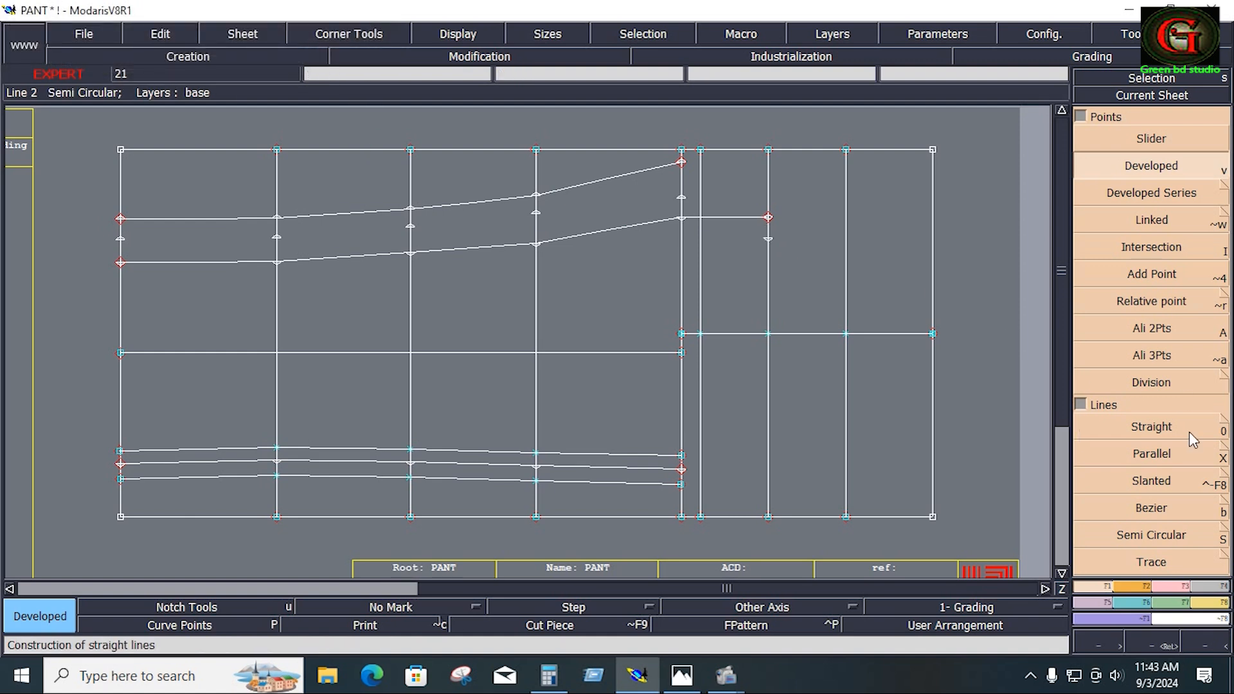
Step: Draw a horizontal Bezier from the developed point on the sixth inner vertical to the rectangle's right short edge
left_click(1163, 513)
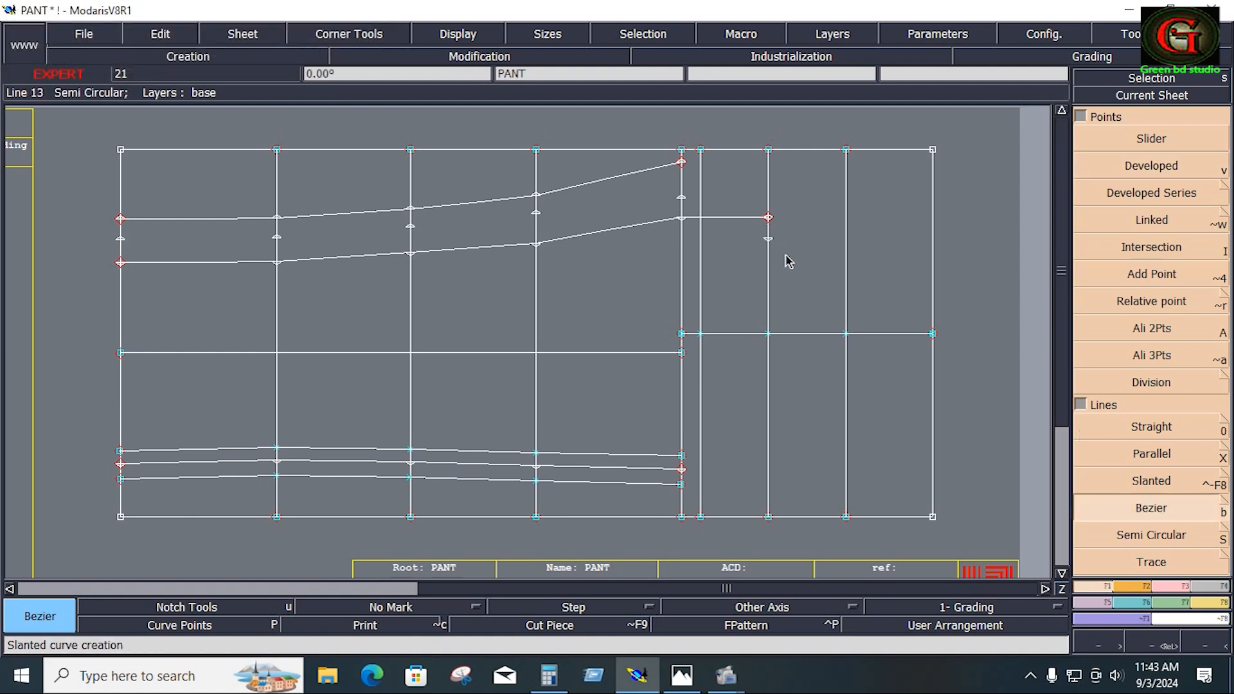
left_click(768, 239)
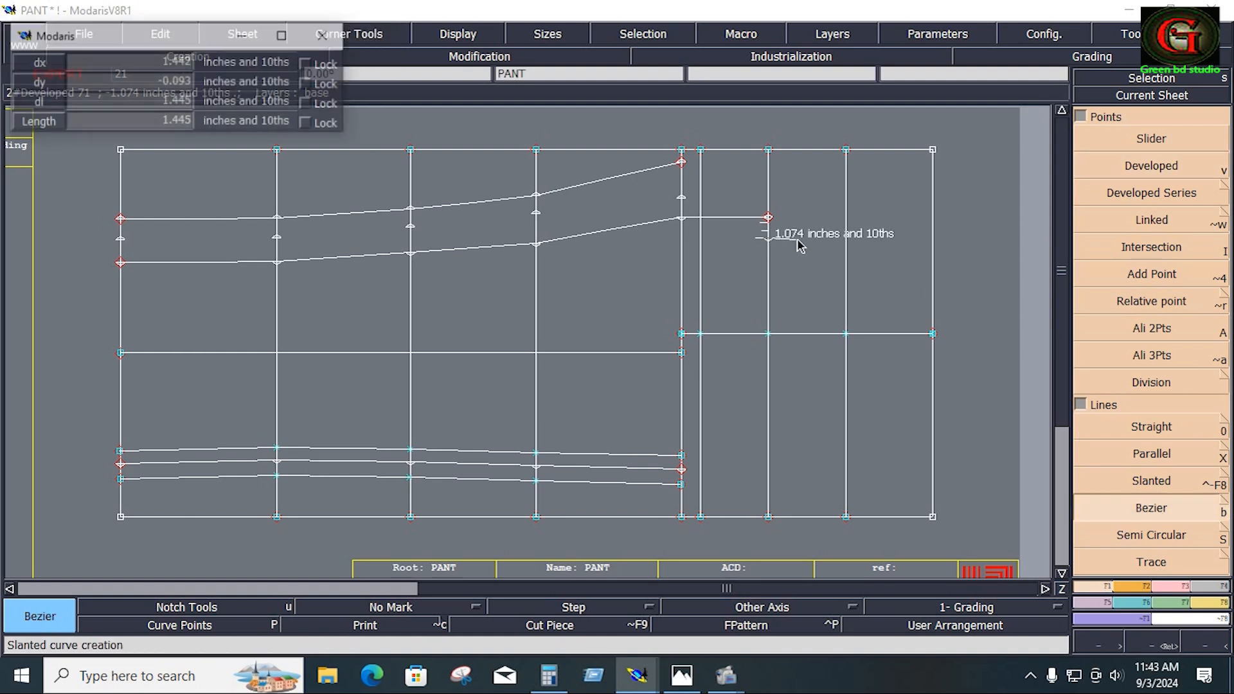
left_click(933, 239)
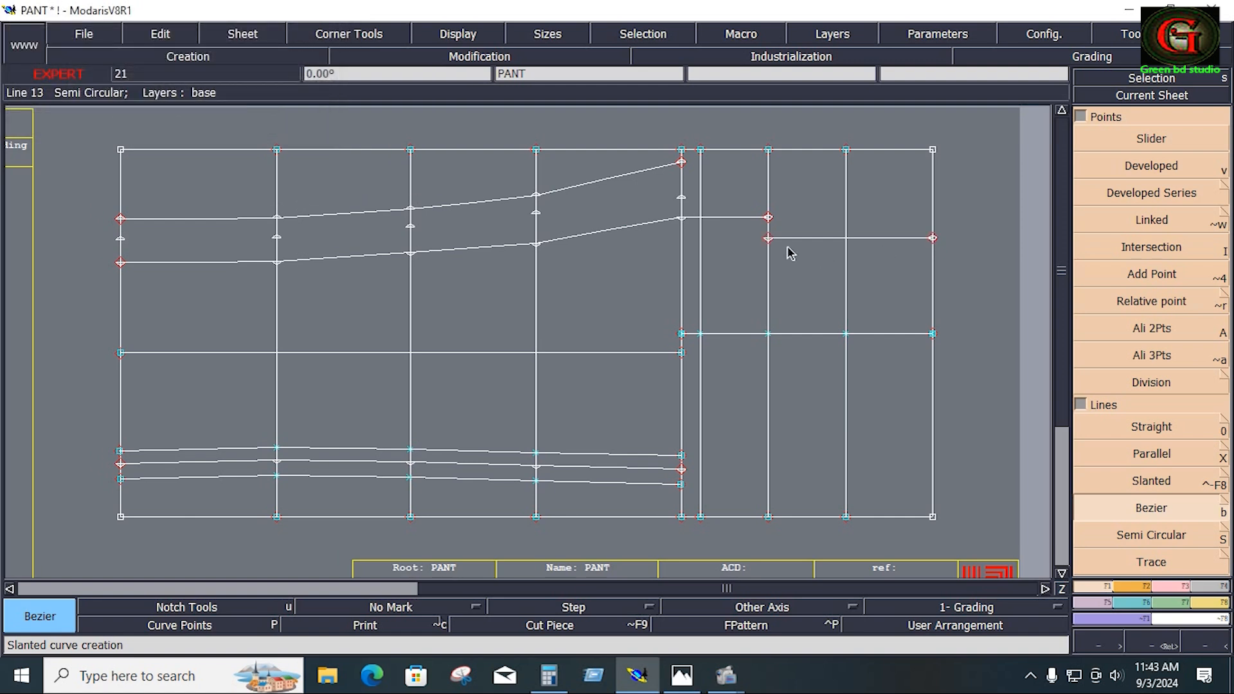
key("shift+a")
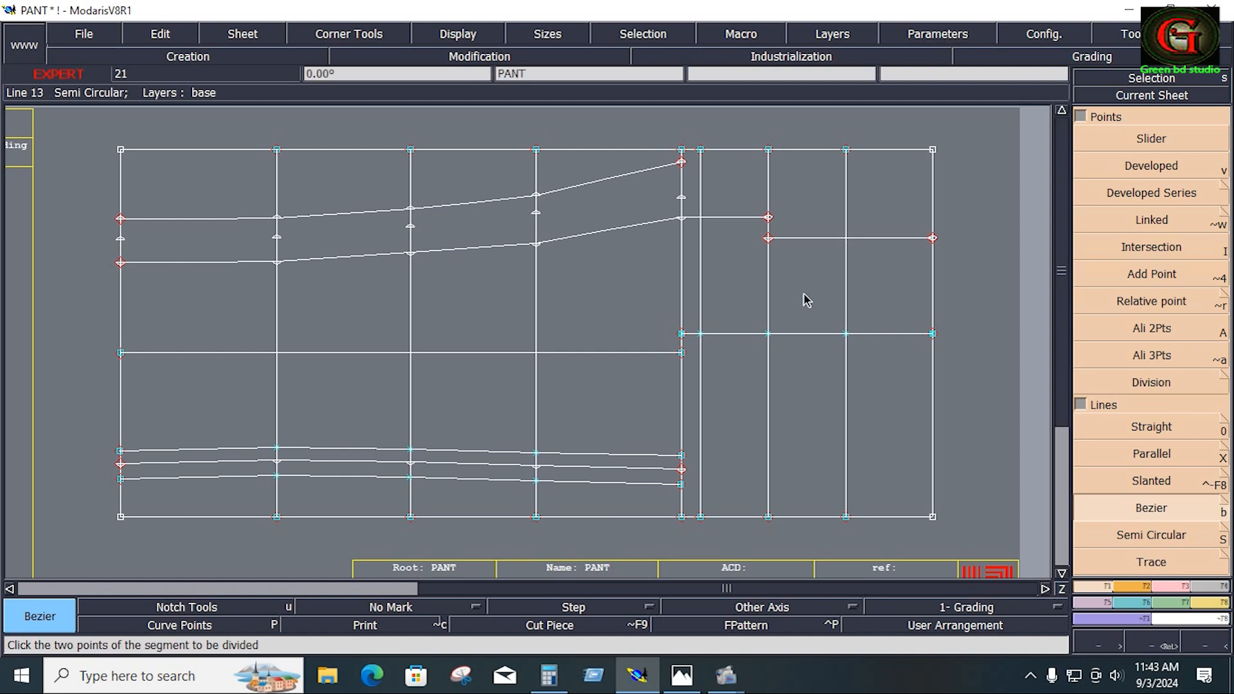
left_click(1148, 455)
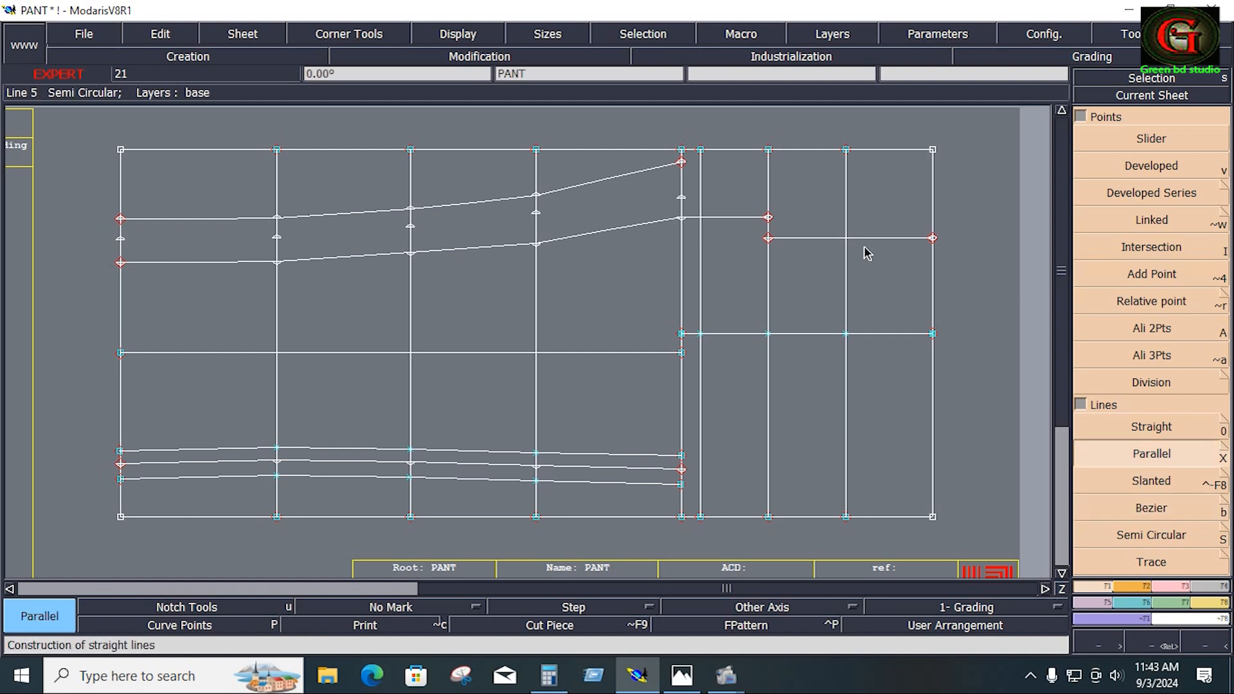
left_click(867, 244)
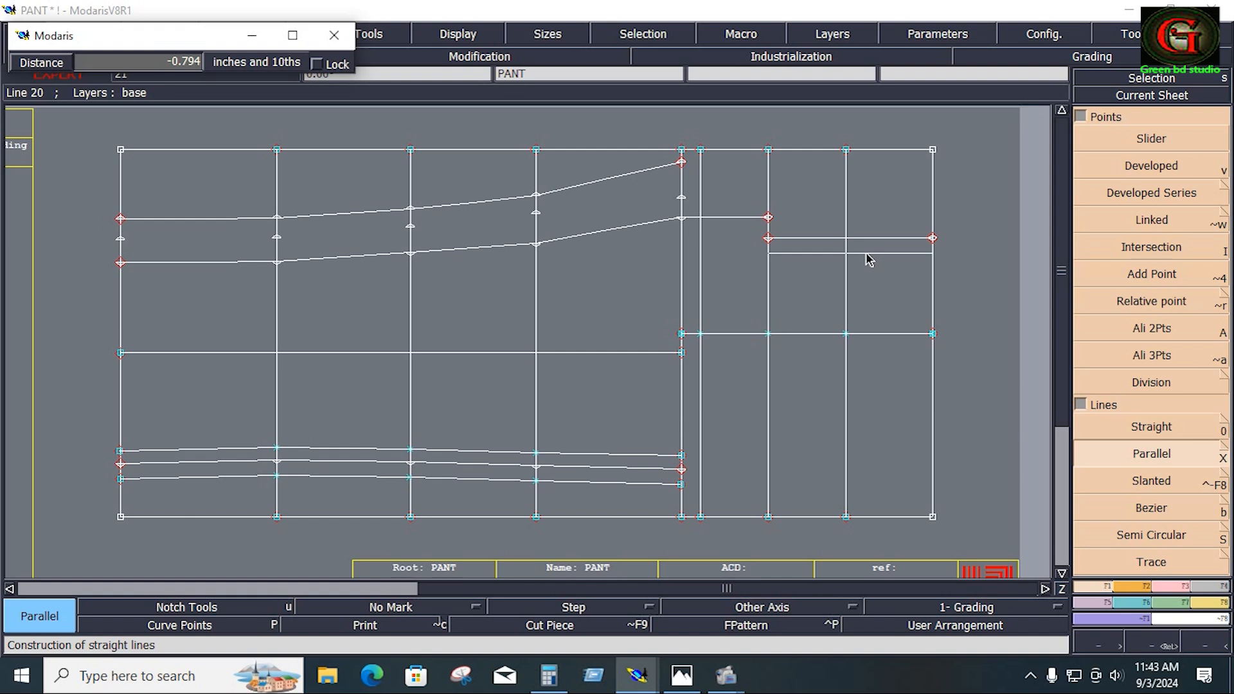
left_click(925, 266)
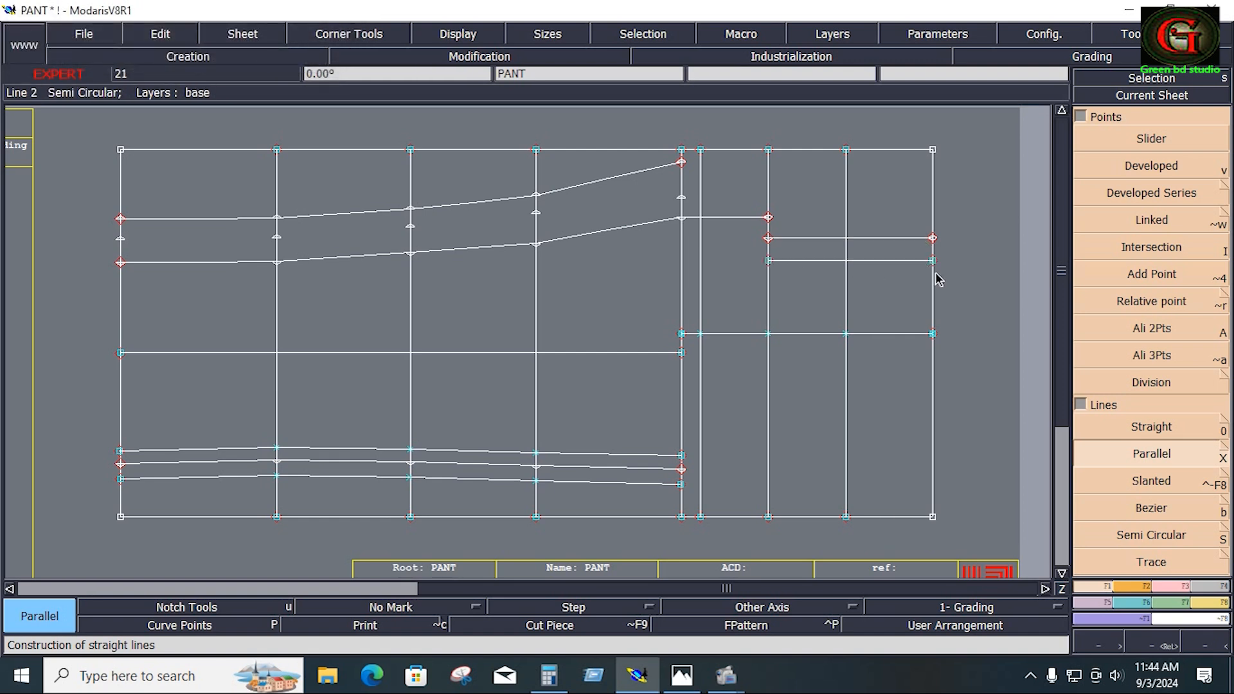
key("ctrl+z")
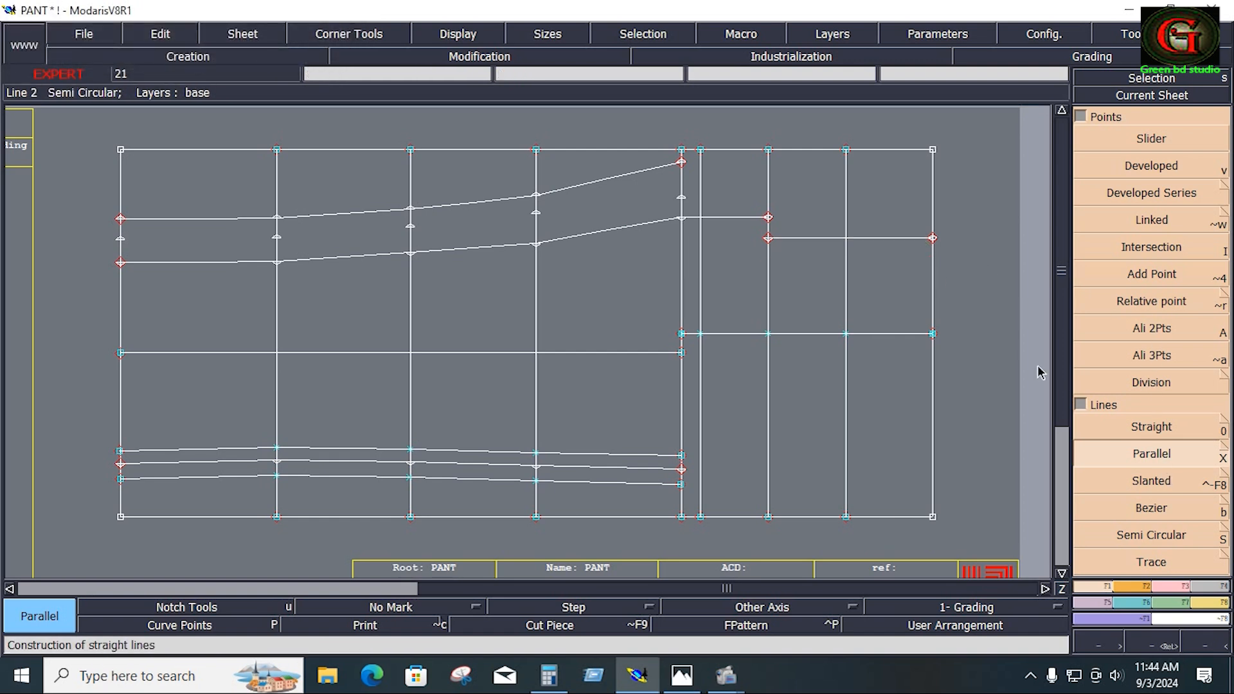
Step: Create a parallel less than 0.5 inch below the horizontal line that ends at the right short edge
left_click(900, 242)
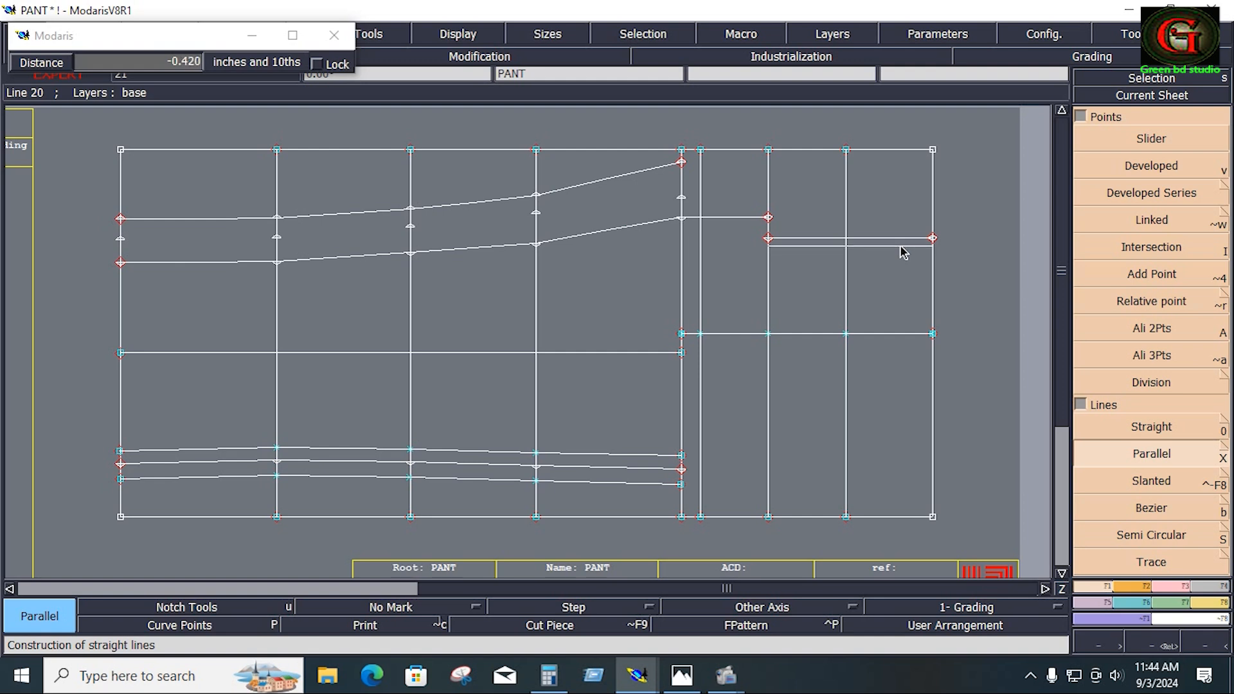
left_click(904, 251)
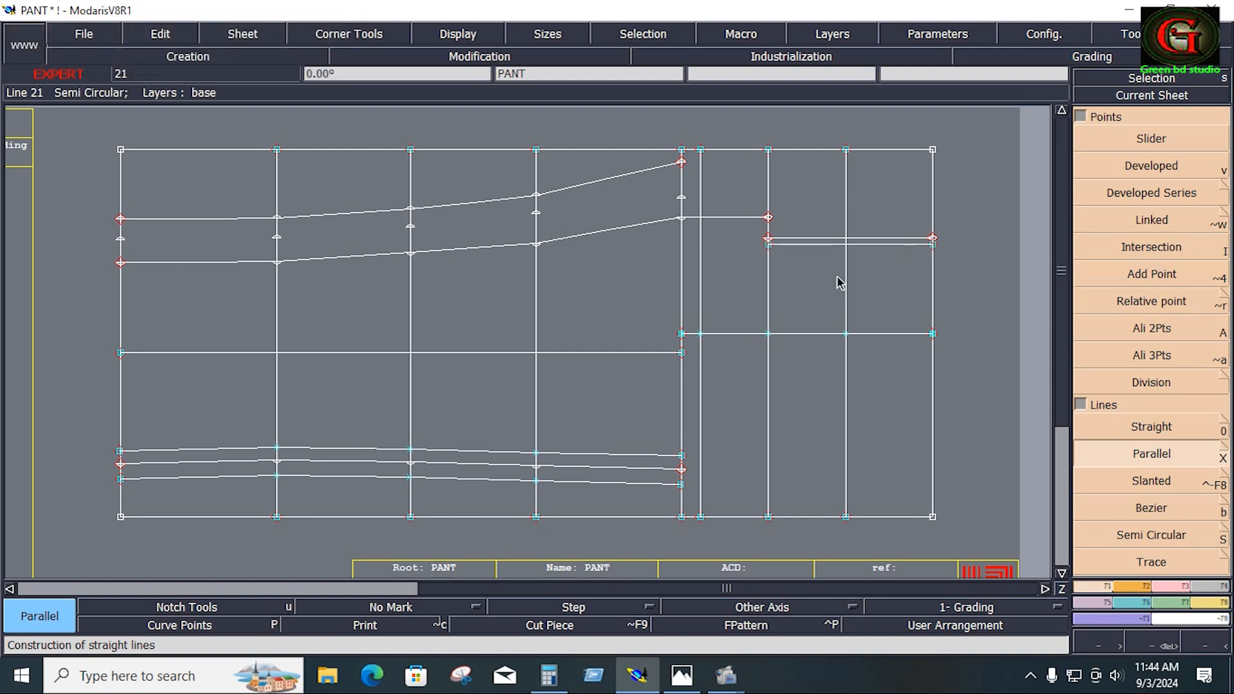
Step: Extend the second seam curve beyond the fourth inner vertical to the fifth inner vertical with Adjust 2 Lines
key("z")
left_click_drag(677, 135, 961, 288)
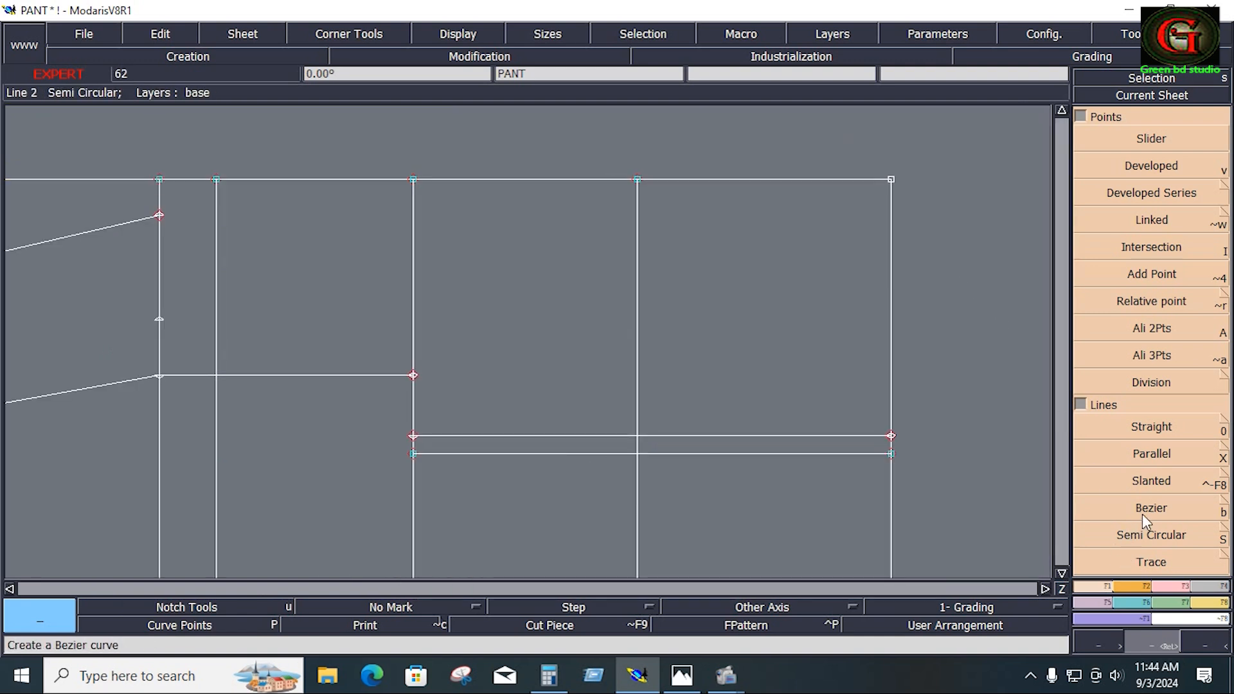
left_click(1122, 511)
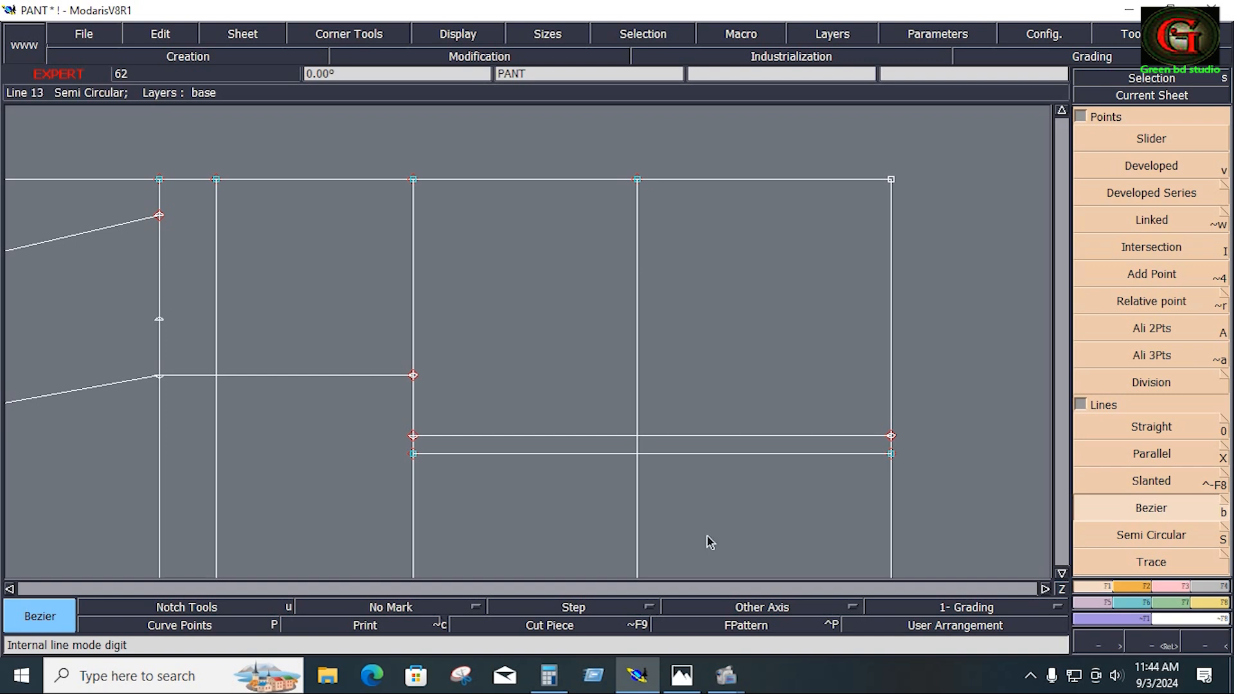
left_click(1174, 596)
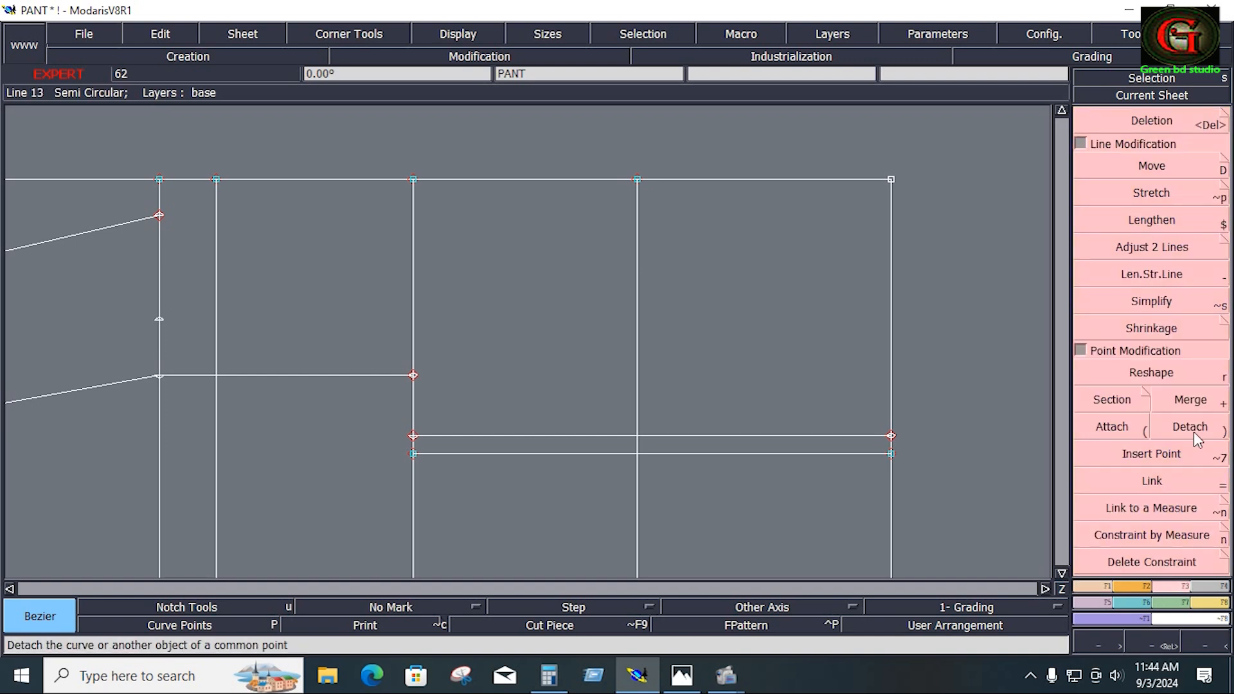
left_click(1180, 248)
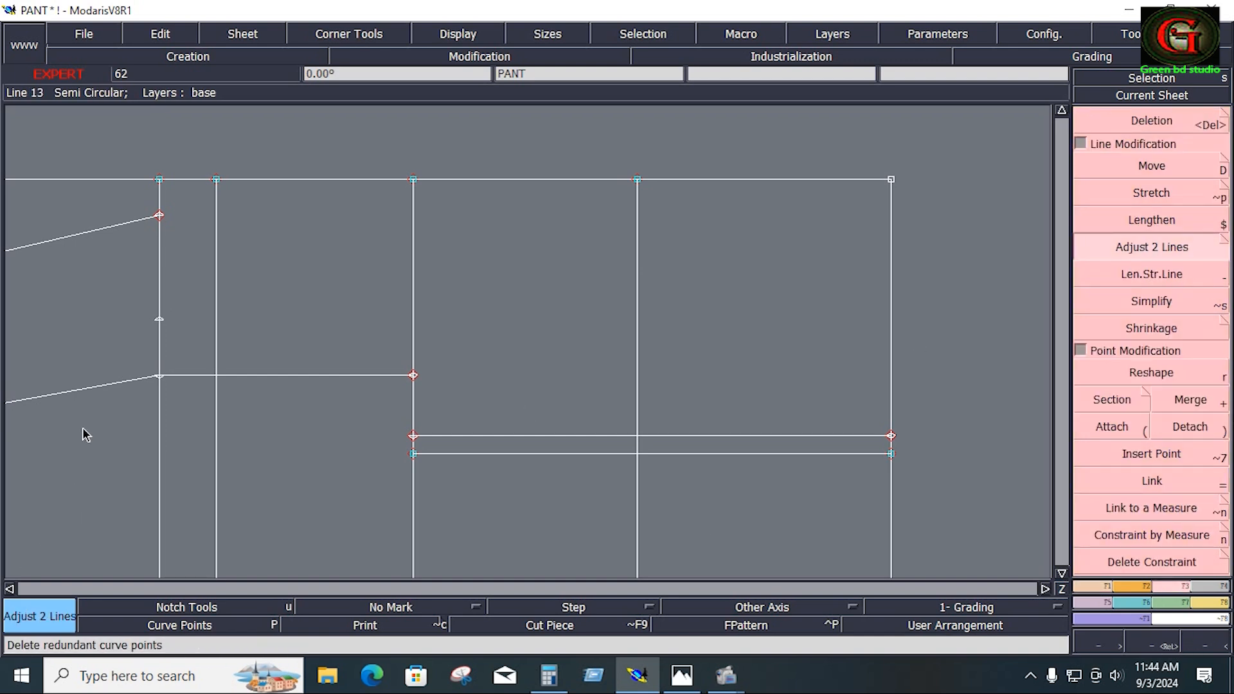
left_click(215, 266)
left_click(160, 277)
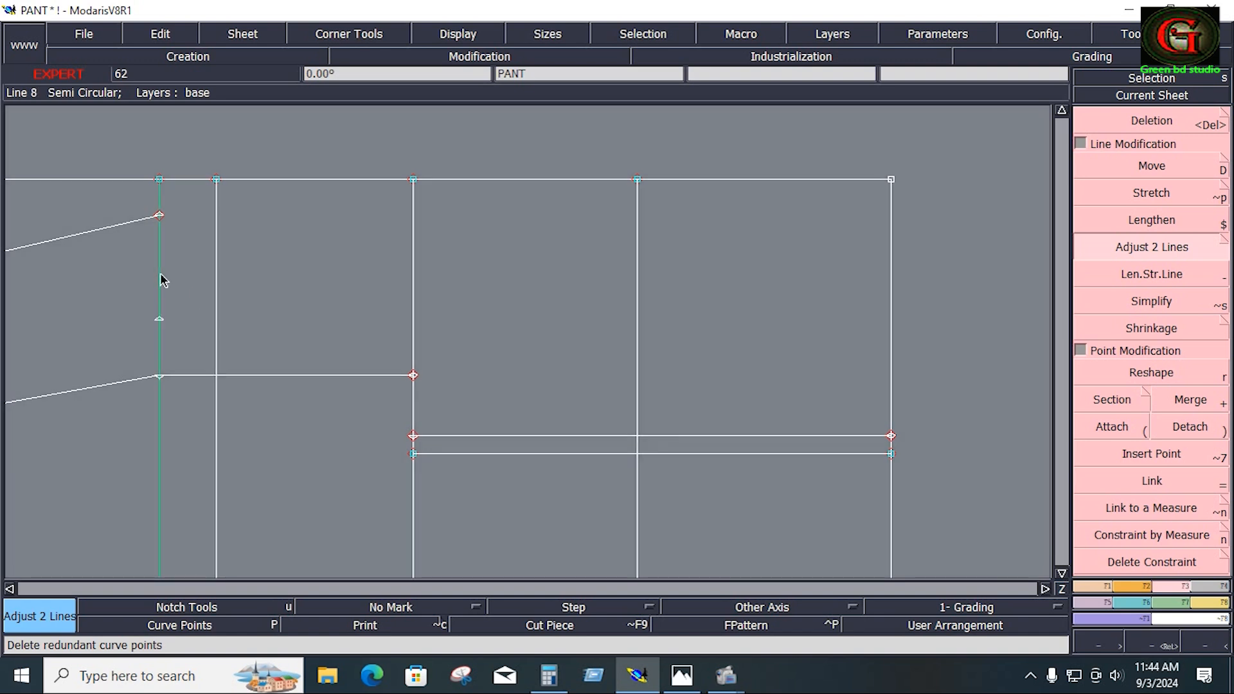
left_click(213, 404)
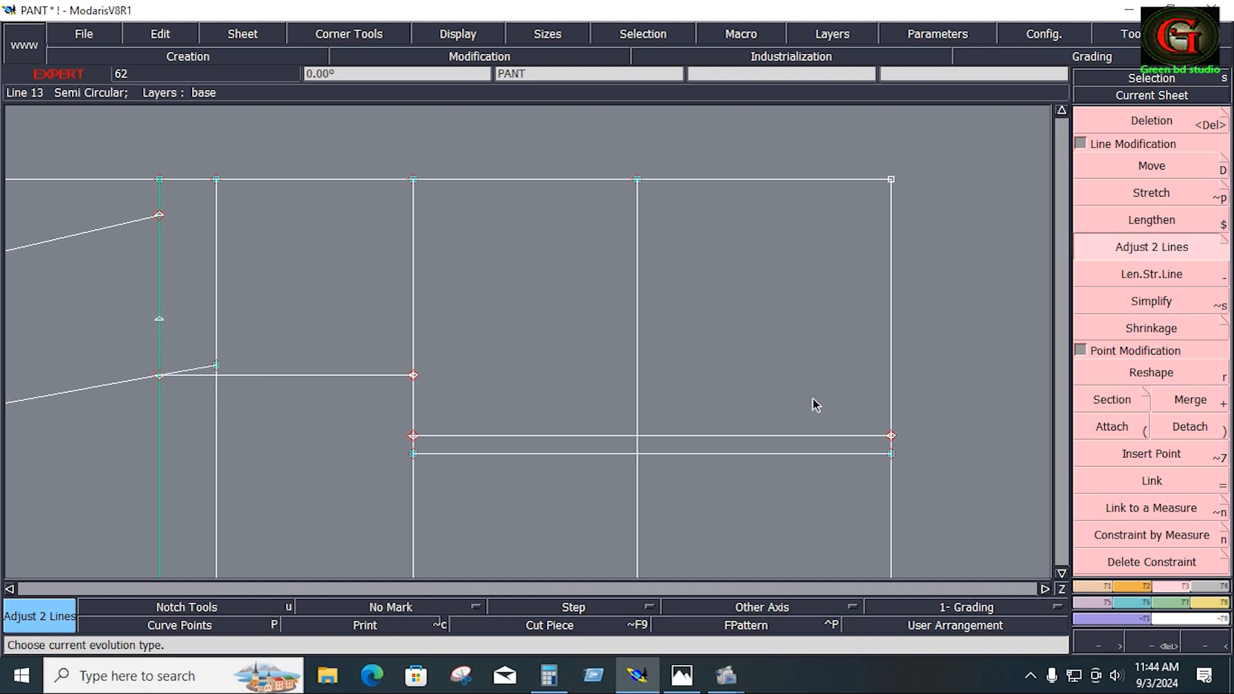
Step: Draw a Bezier from the second seam curve's end on the fifth inner vertical, through the sixth vertical's developed point, to the parallel's end on the right short edge
left_click(1101, 586)
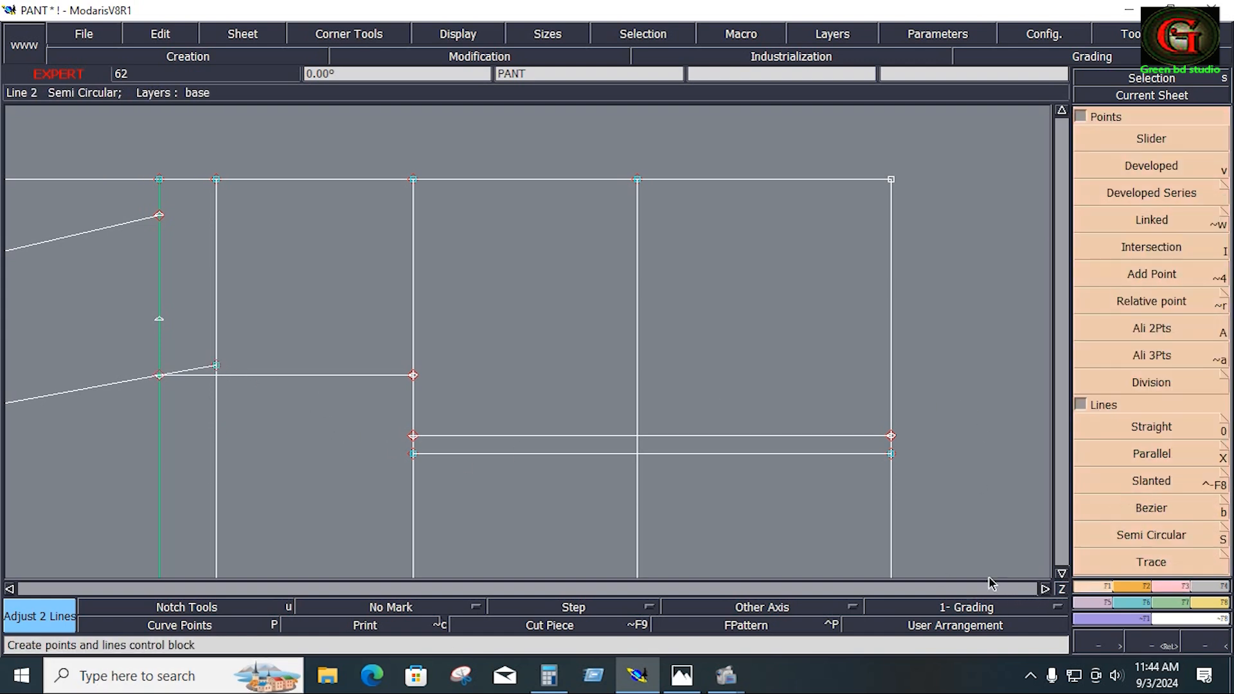
left_click(1167, 501)
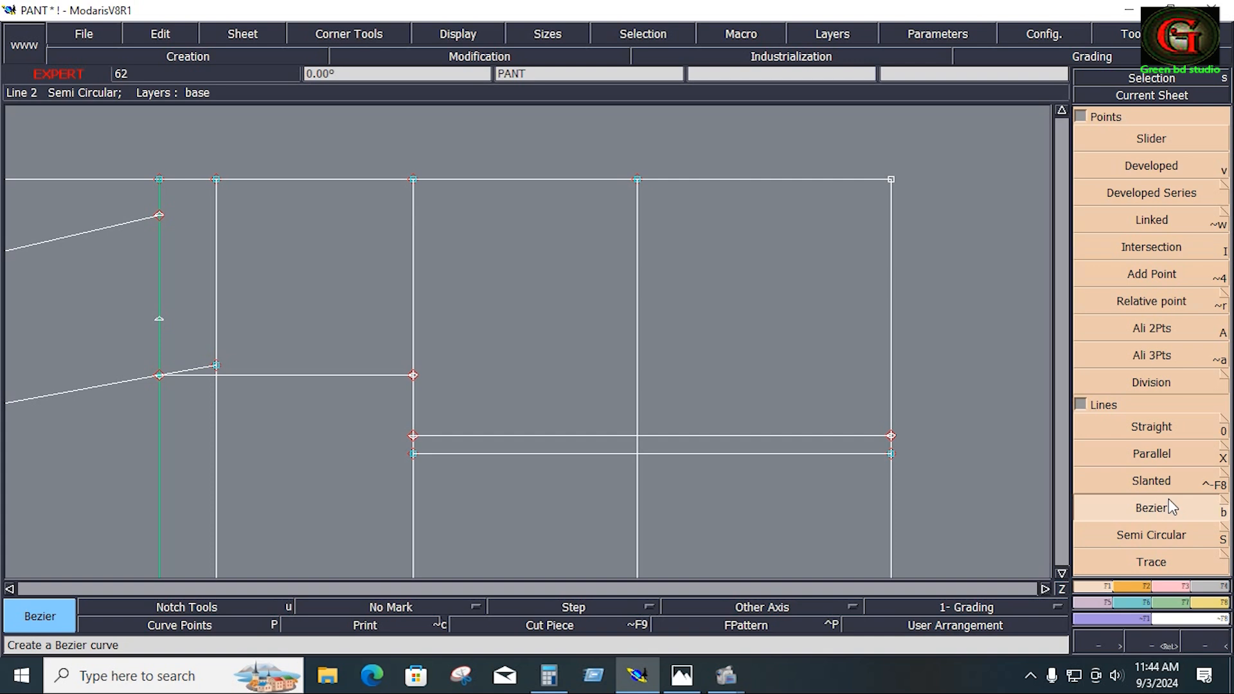
left_click(216, 367)
left_click(412, 436)
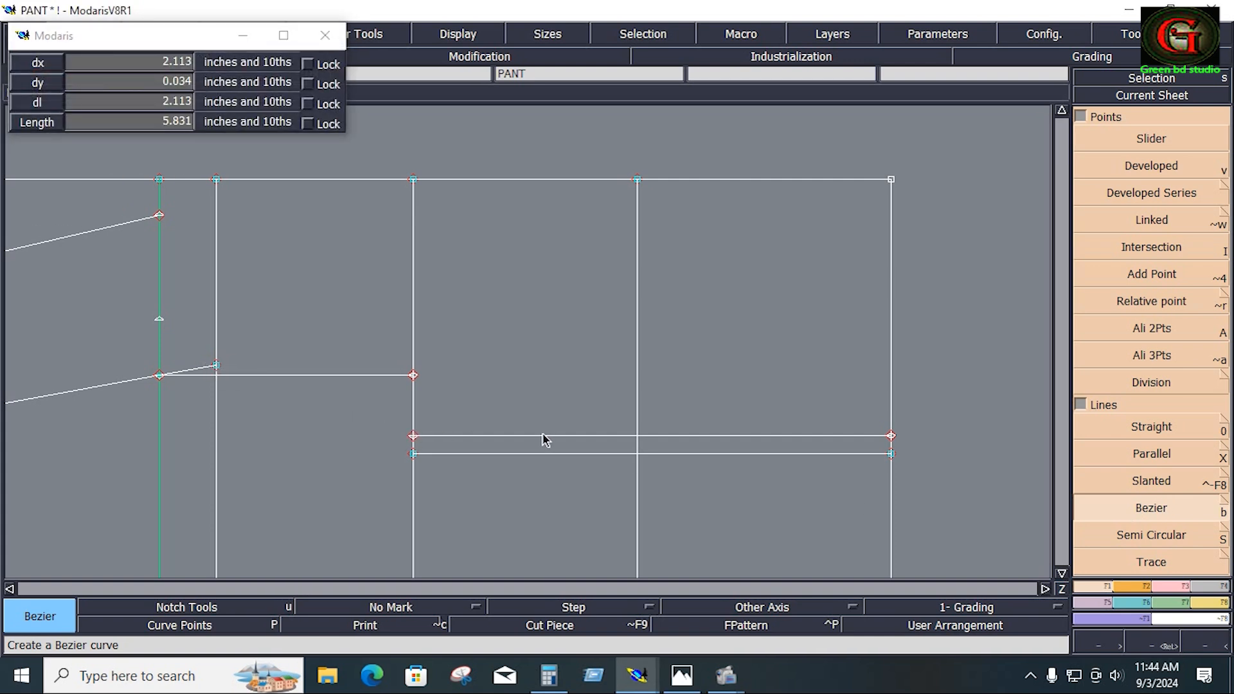
left_click(891, 454)
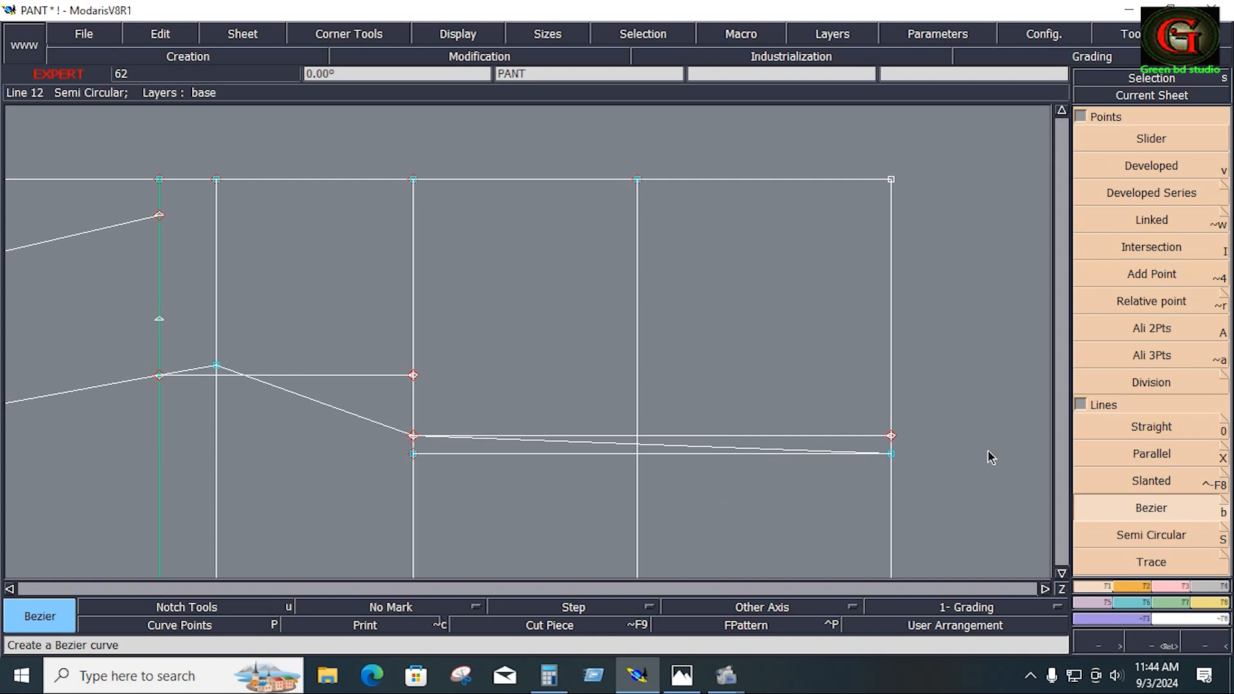
Step: Draw a Bezier from the end of the uppermost of the three lower seam curves on the fourth inner vertical to the sixth inner vertical
key("space")
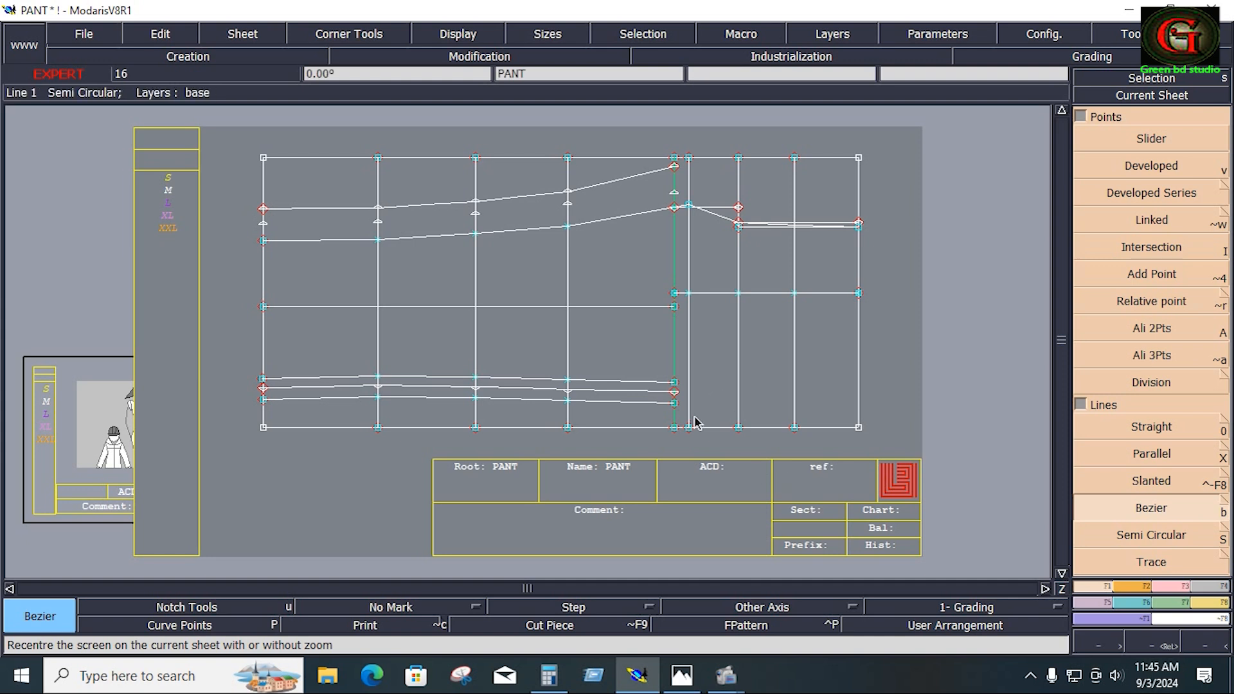
left_click(1135, 510)
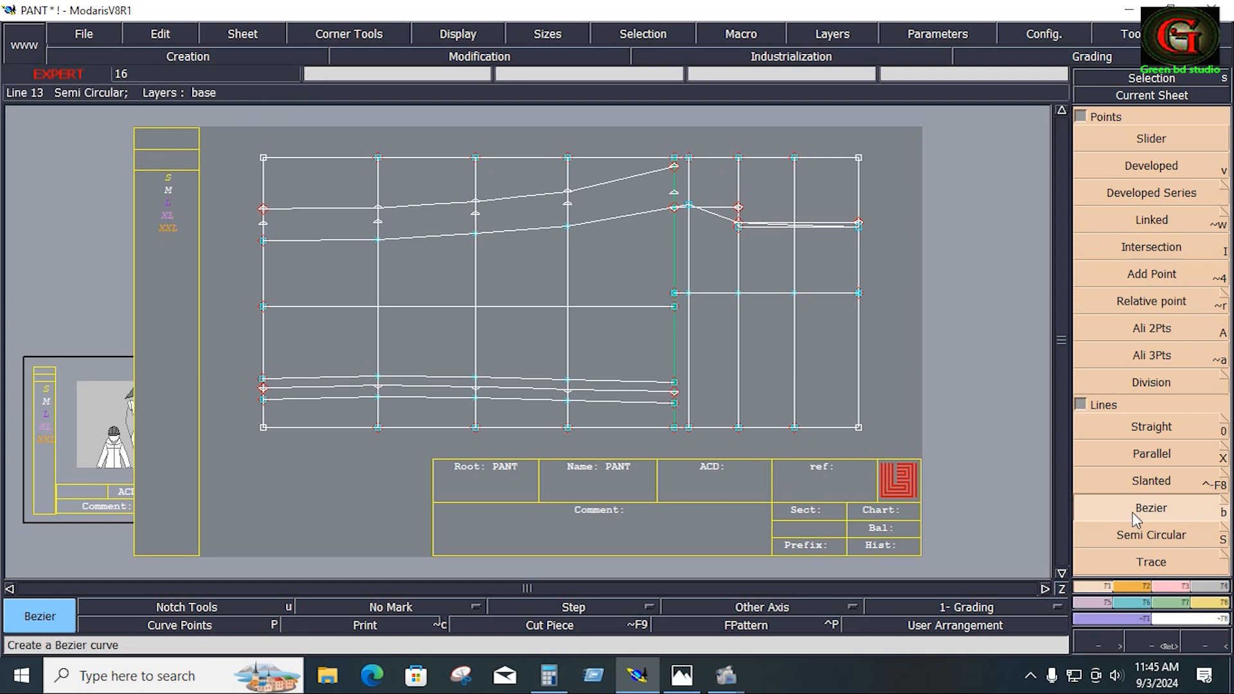
left_click(674, 382)
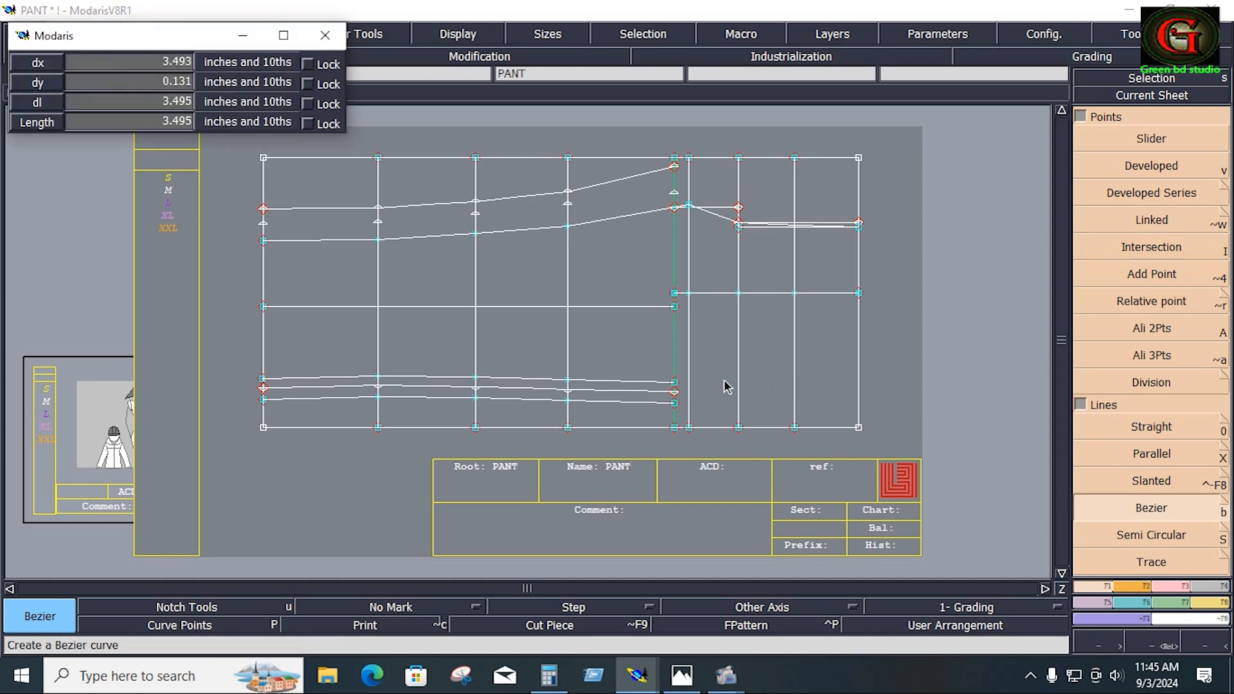
left_click(738, 380)
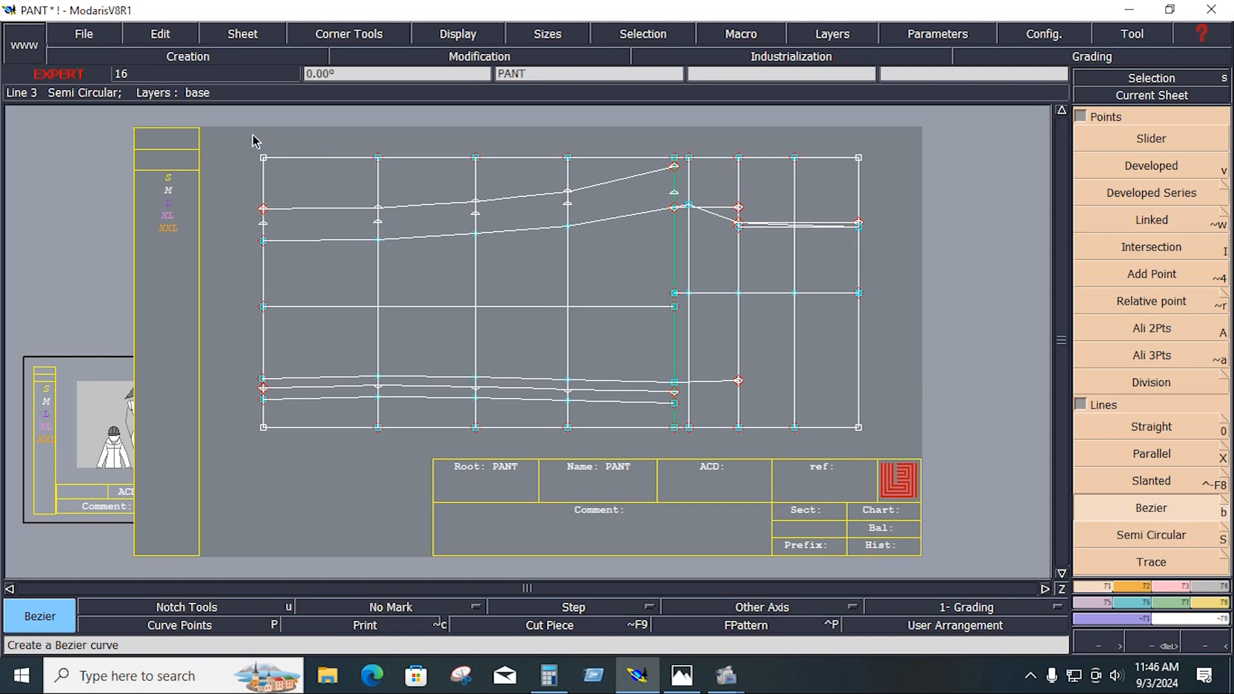
left_click_drag(247, 128, 892, 458)
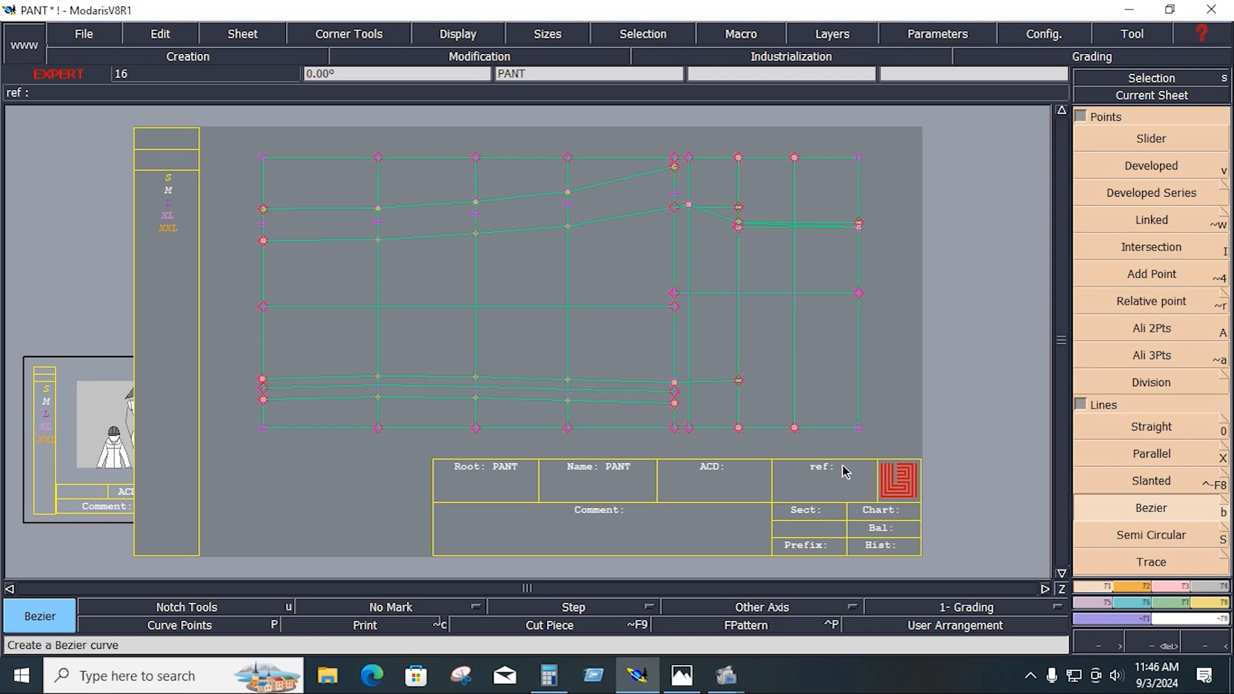
left_click(924, 398)
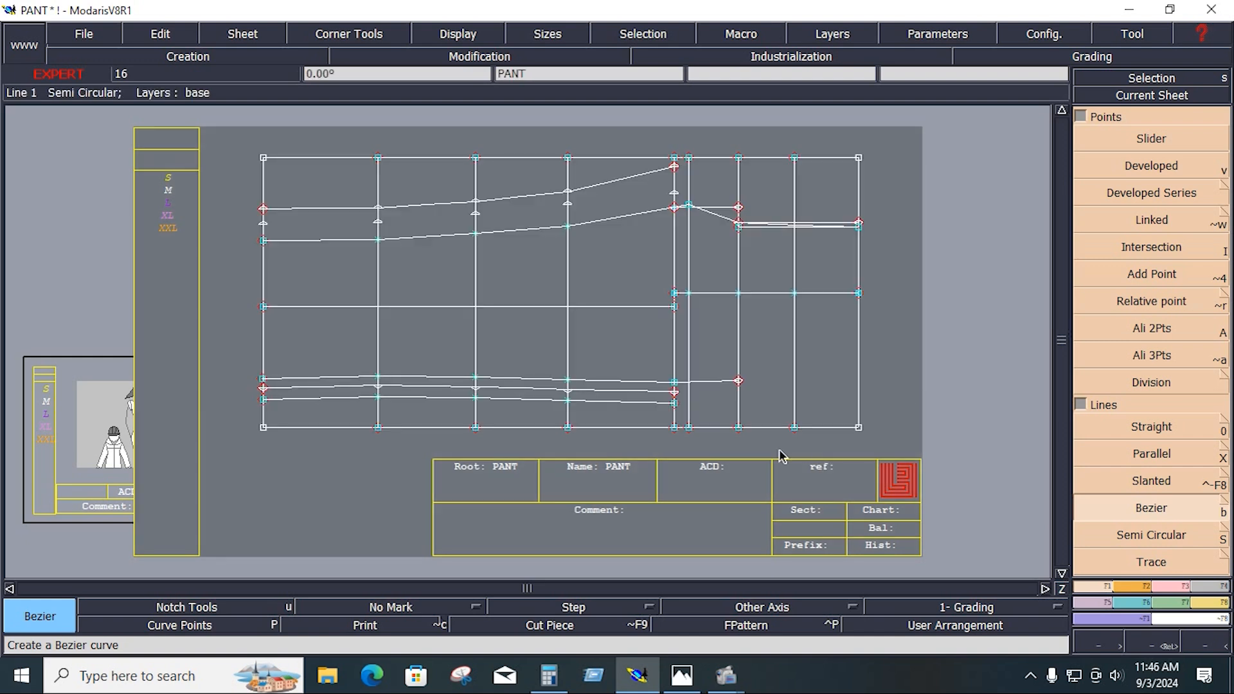